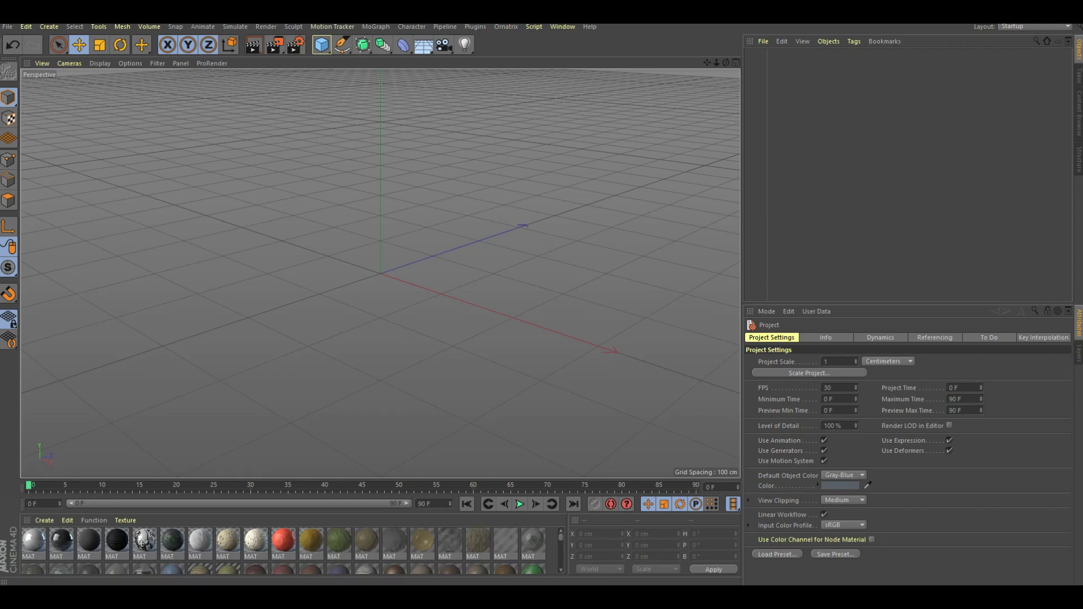
# Step: Add a plane and stretch it to a floor about 1250 cm wide and 1840 cm deep
pyautogui.click(321, 44)
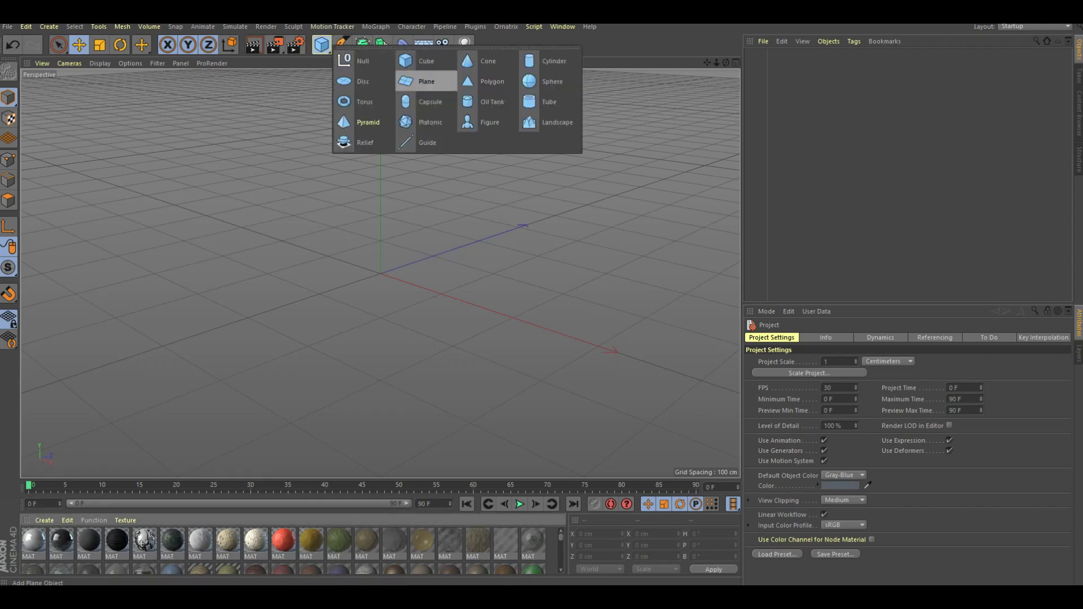
pyautogui.click(420, 81)
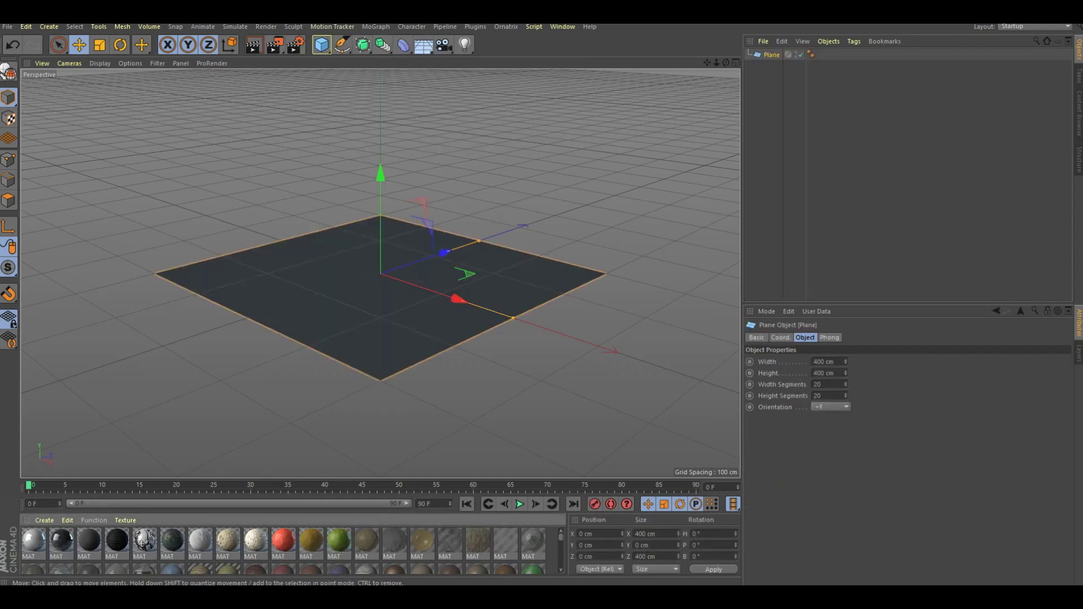
pyautogui.moveTo(478, 241); pyautogui.dragTo(689, 170)
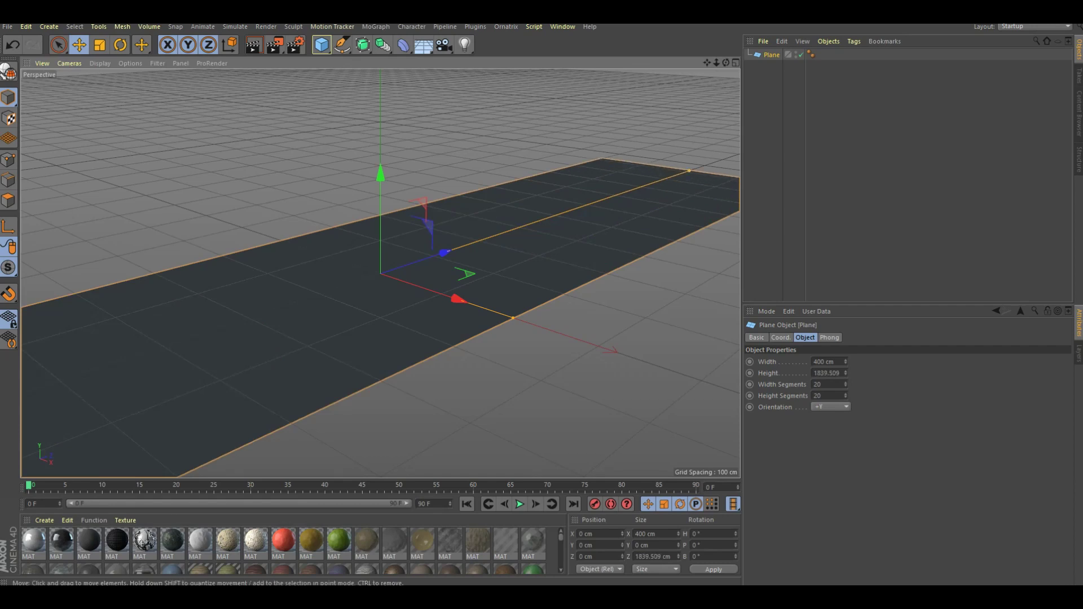
pyautogui.moveTo(513, 318); pyautogui.dragTo(733, 389)
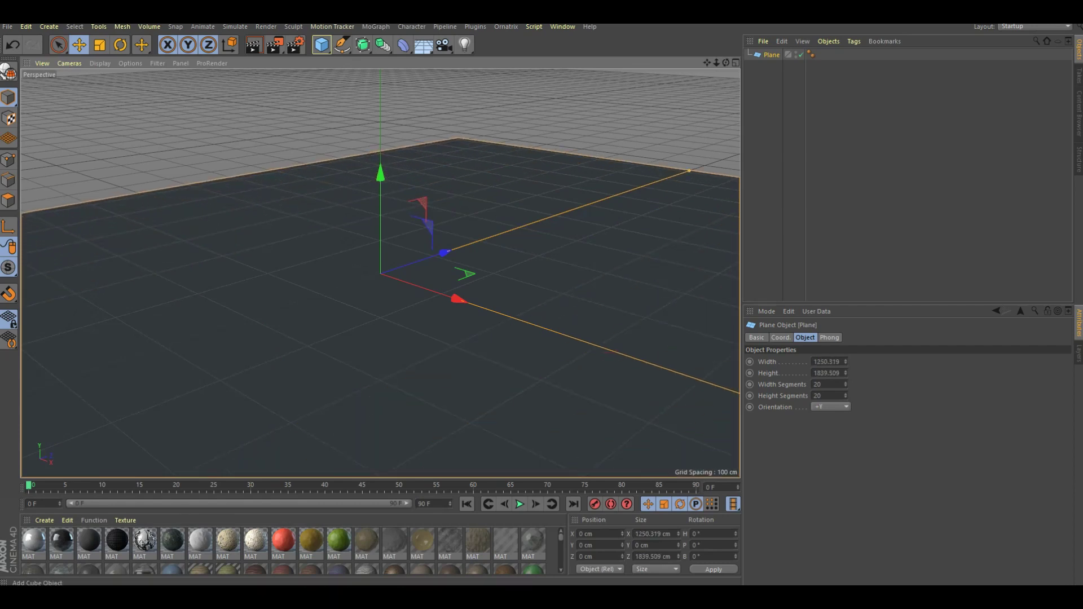
pyautogui.scroll(-3, 282, 549)
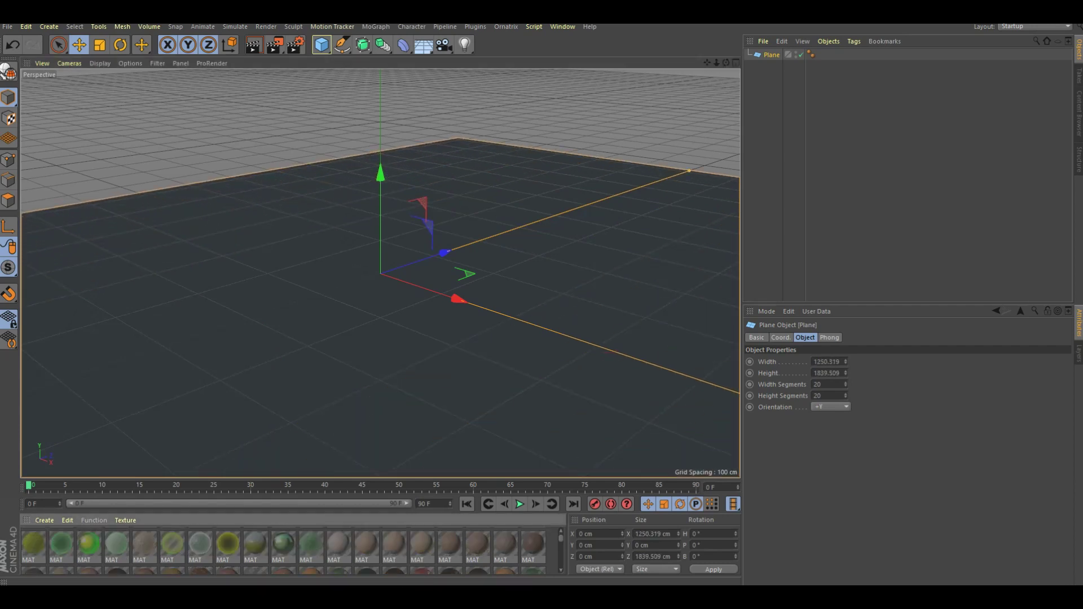
# Step: Apply the mottled reflective material to the floor plane and render a Ctrl+R preview
pyautogui.click(478, 544)
pyautogui.scroll(-1, 282, 550)
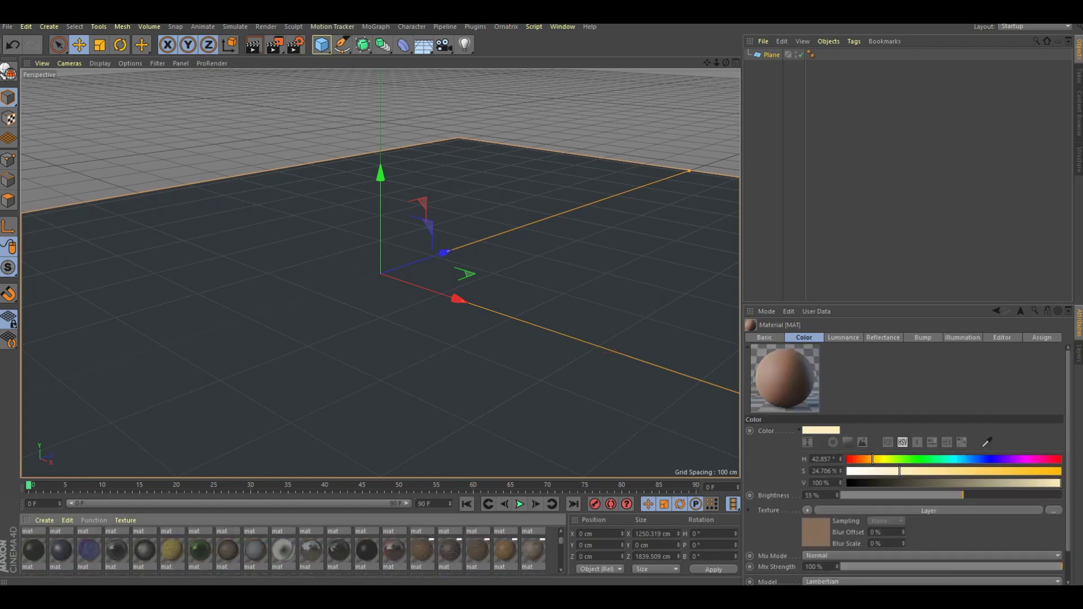
pyautogui.scroll(-2, 282, 550)
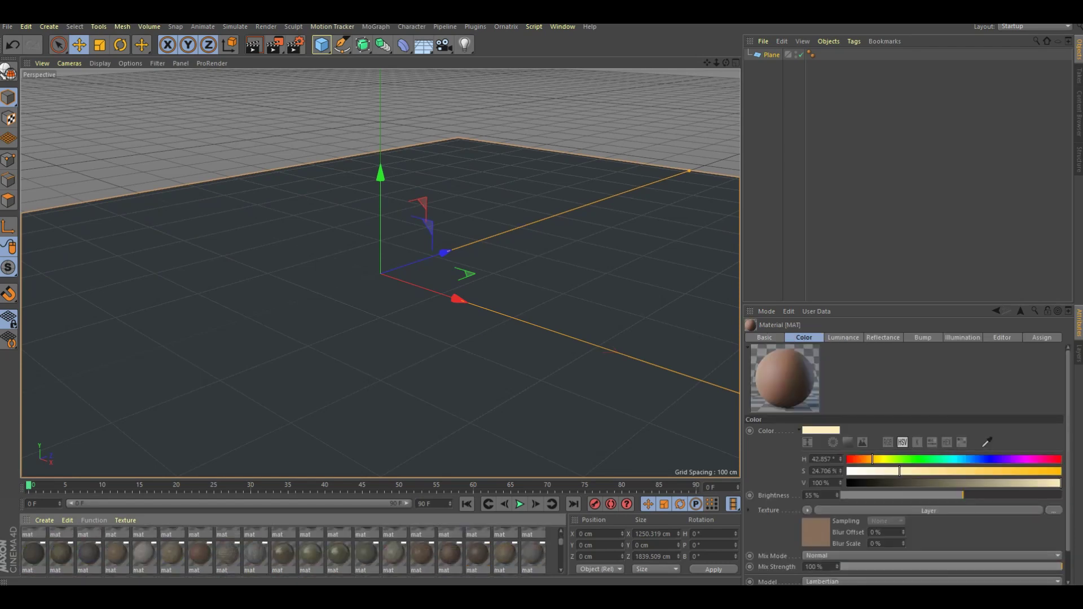
pyautogui.click(338, 552)
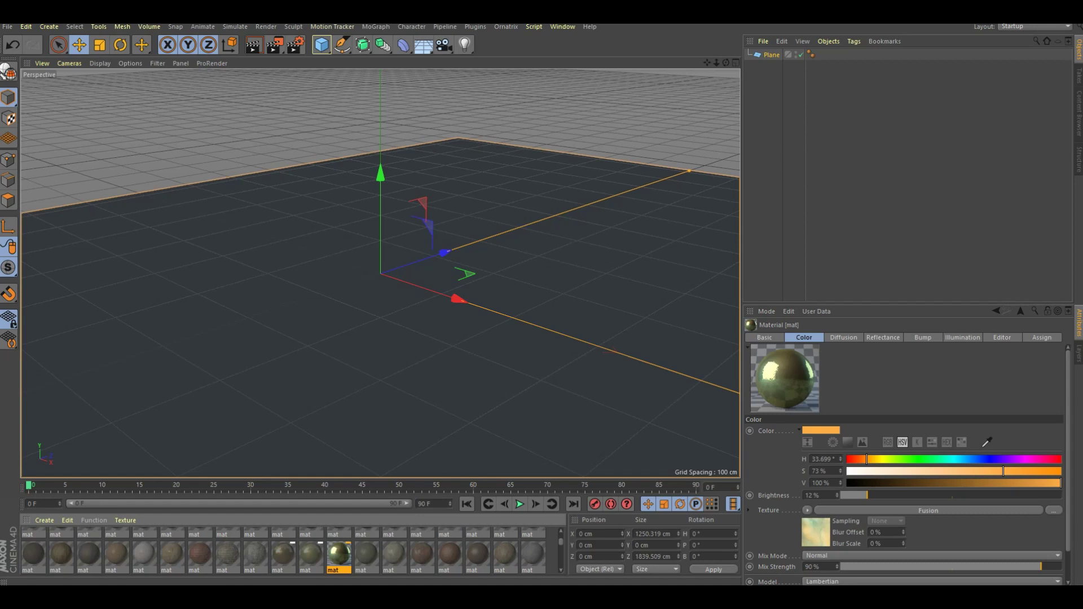
pyautogui.moveTo(338, 553); pyautogui.dragTo(395, 367)
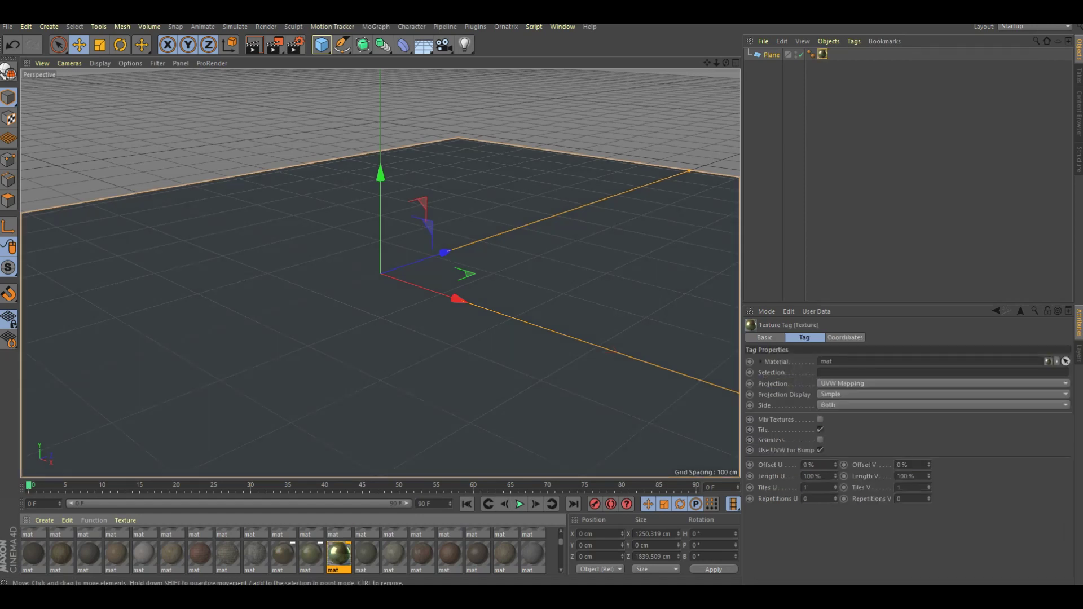
pyautogui.hotkey('ctrl', 'r')
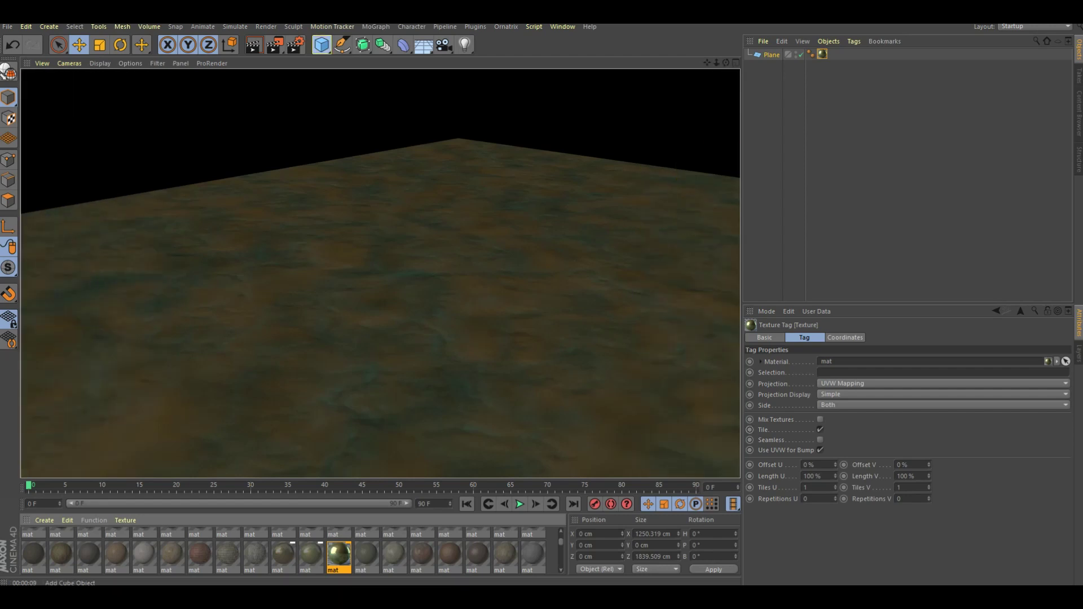
pyautogui.click(322, 45)
# Step: Add a raised sphere, parent it under a Voronoi Fracture, and paste a spare sphere copy
pyautogui.click(547, 81)
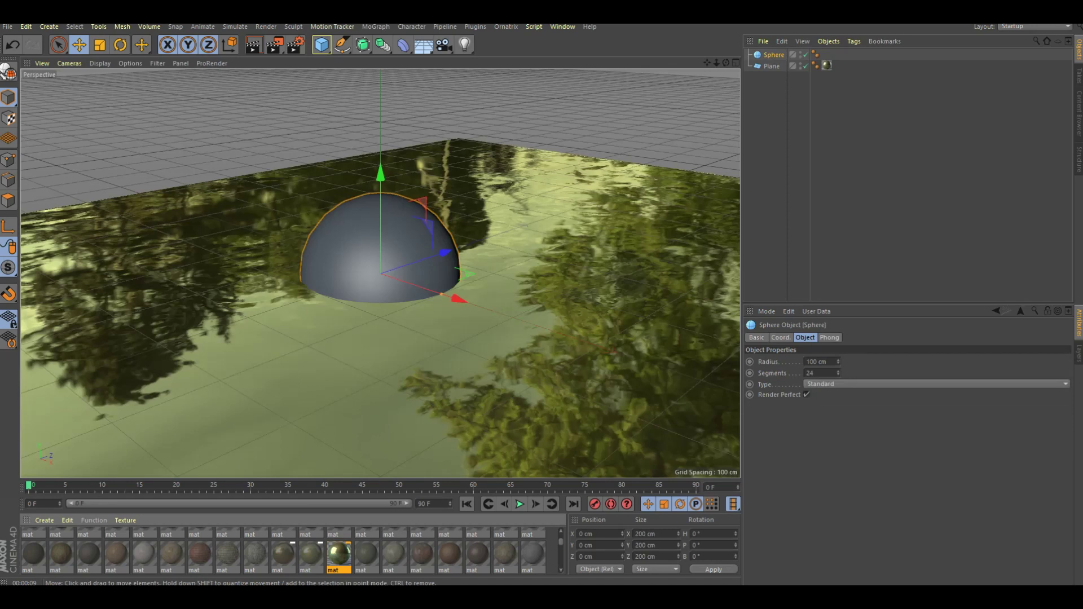
pyautogui.moveTo(380, 271); pyautogui.dragTo(382, 242)
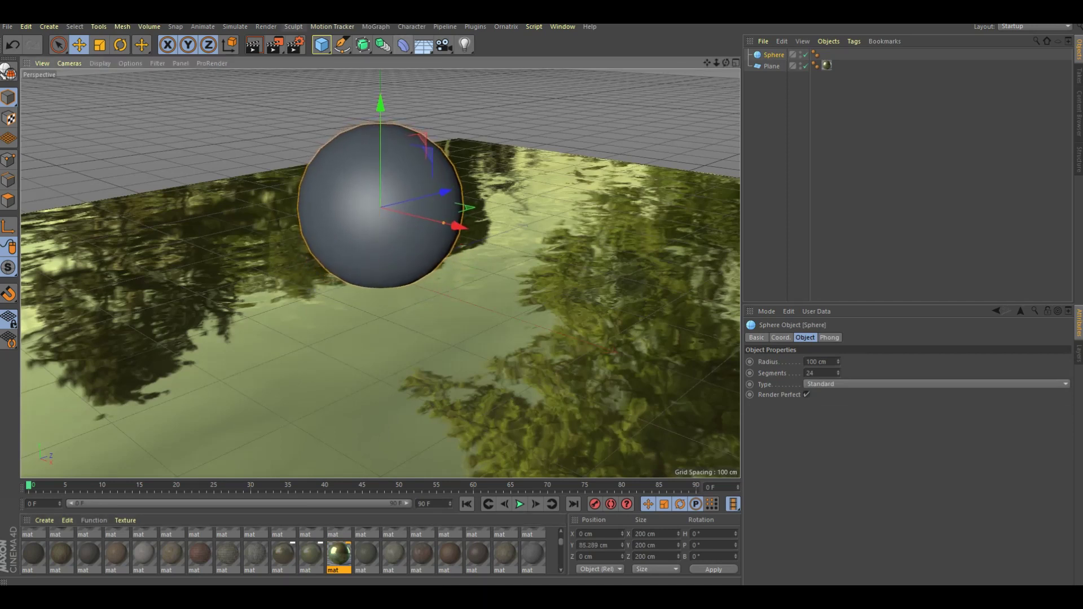
pyautogui.click(375, 26)
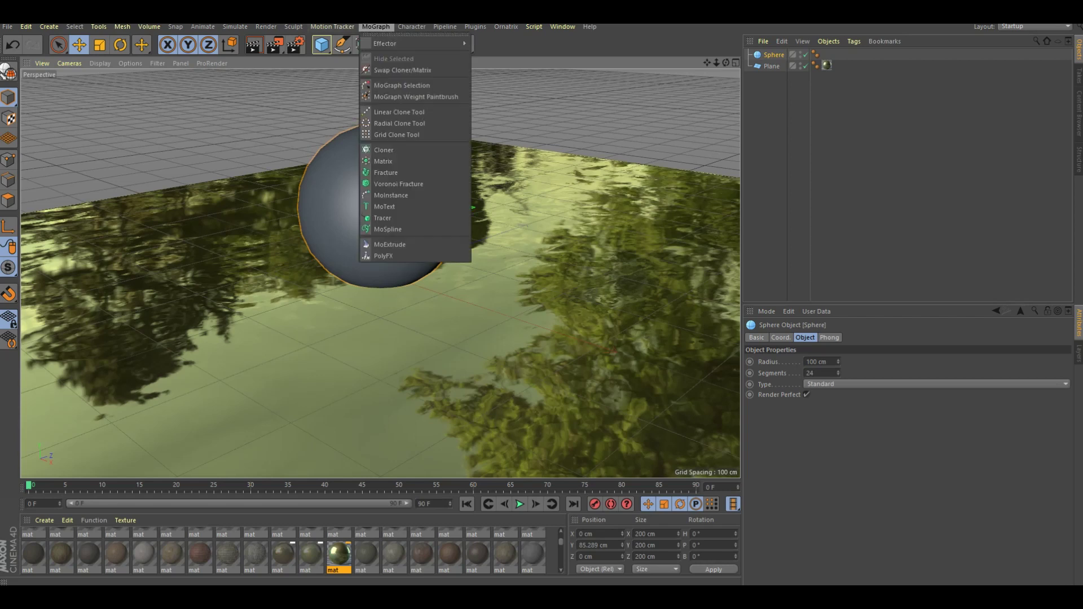
pyautogui.press('Escape')
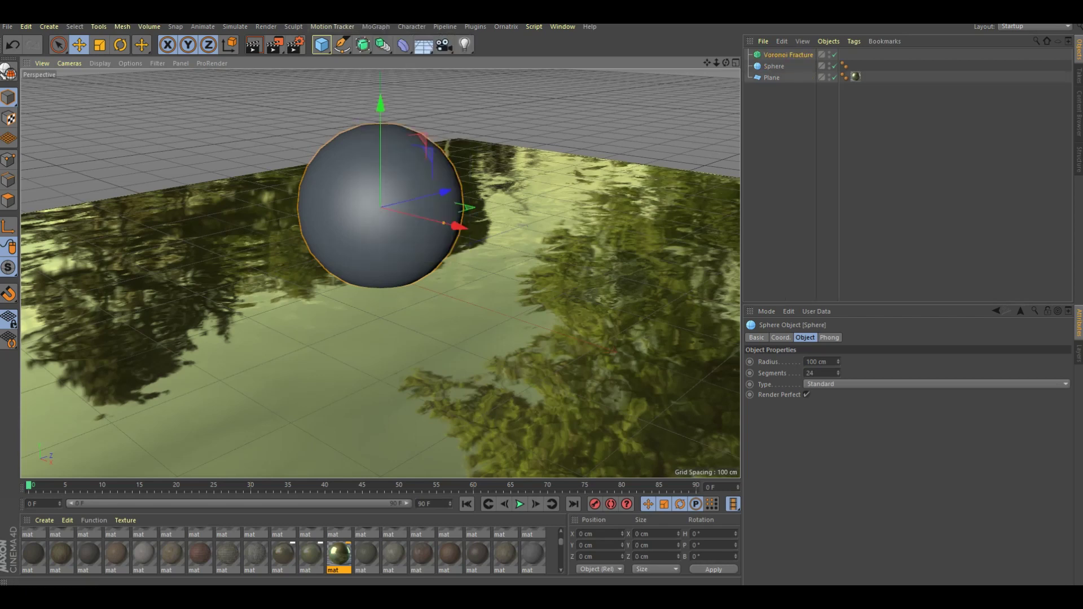
pyautogui.moveTo(774, 66); pyautogui.dragTo(787, 56)
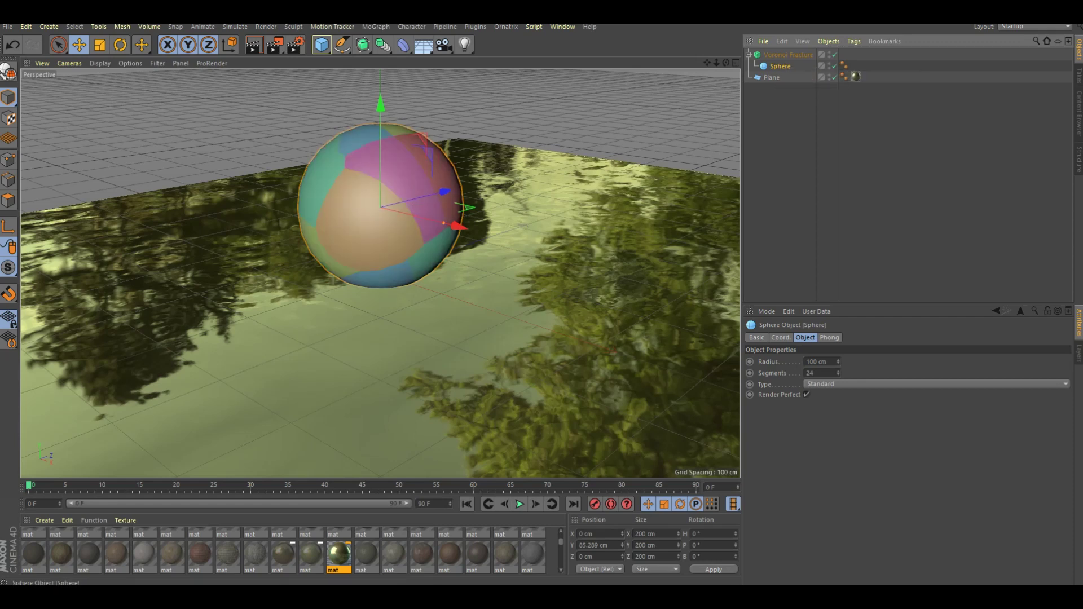
pyautogui.hotkey('ctrl', 'c')
pyautogui.hotkey('ctrl', 'v')
# Step: Set the Voronoi Fracture's Offset Fragments to 1.8 cm and enable Invert
pyautogui.click(834, 89)
pyautogui.click(788, 55)
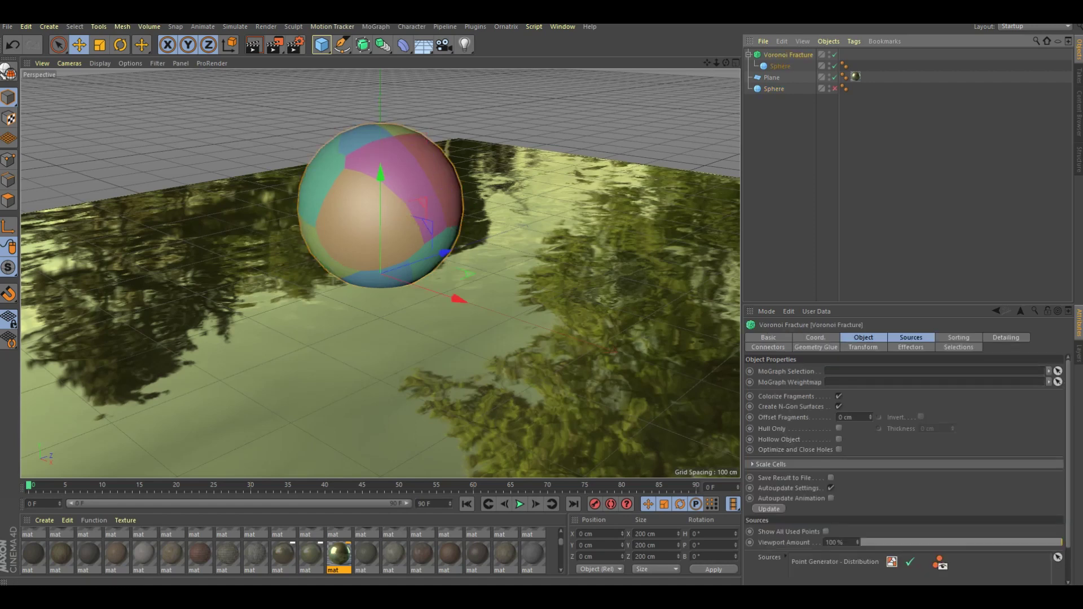
pyautogui.click(870, 416)
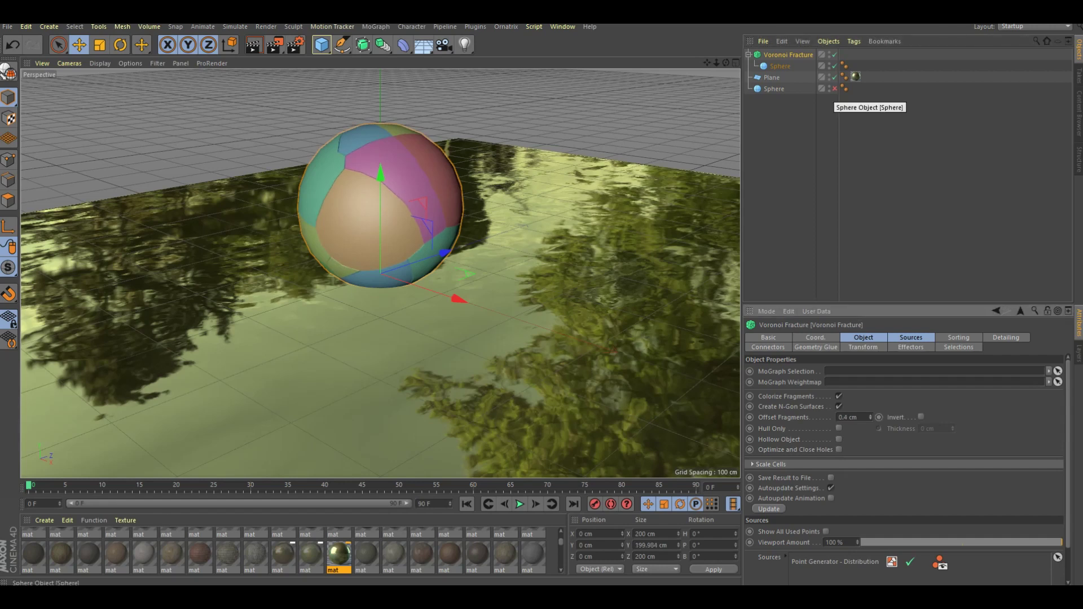
pyautogui.click(835, 89)
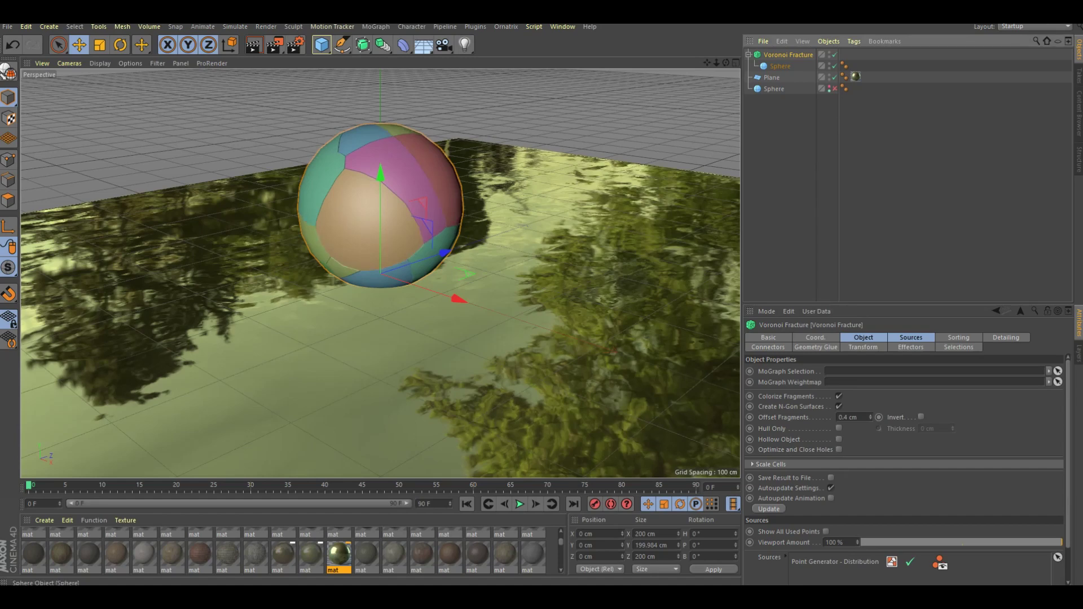
pyautogui.scroll(2, 353, 199)
pyautogui.scroll(2, 352, 199)
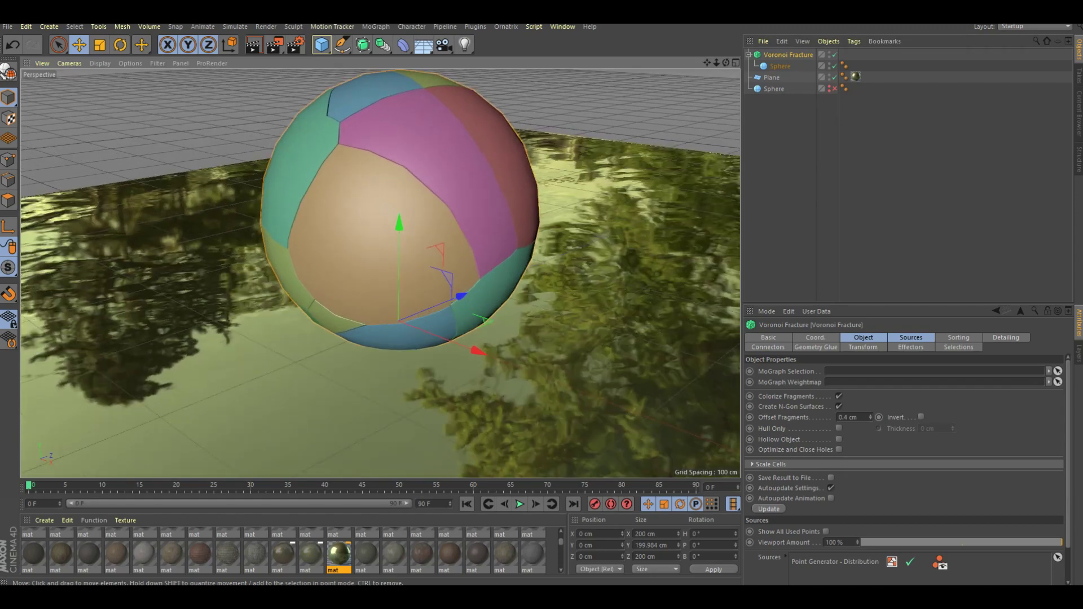
pyautogui.scroll(3, 352, 199)
pyautogui.keyDown('alt'); pyautogui.moveTo(353, 199); pyautogui.dragTo(355, 242); pyautogui.keyUp('alt')
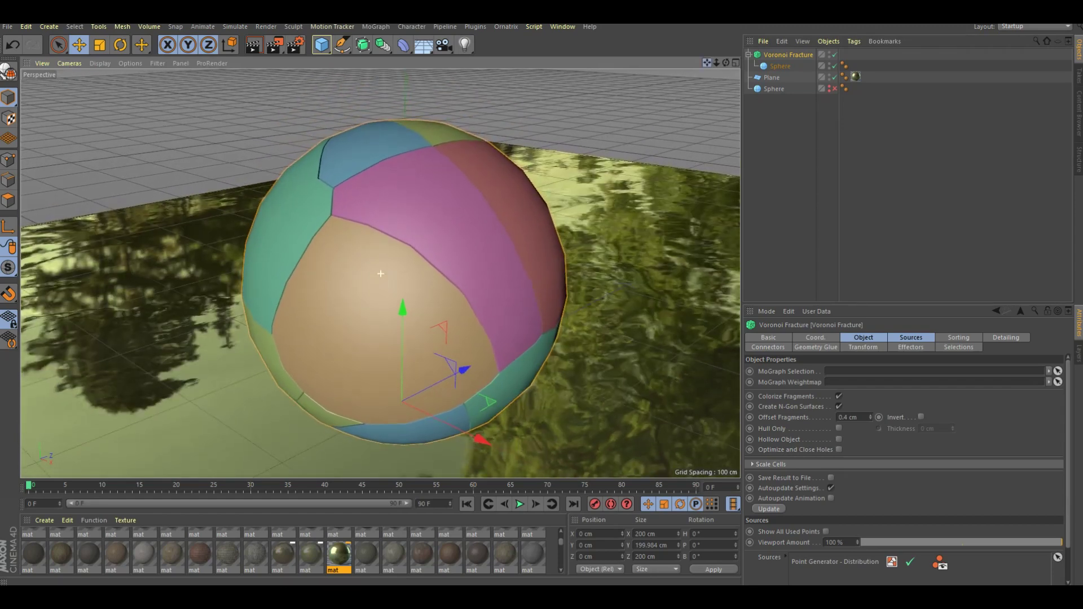
pyautogui.moveTo(870, 417); pyautogui.dragTo(870, 395)
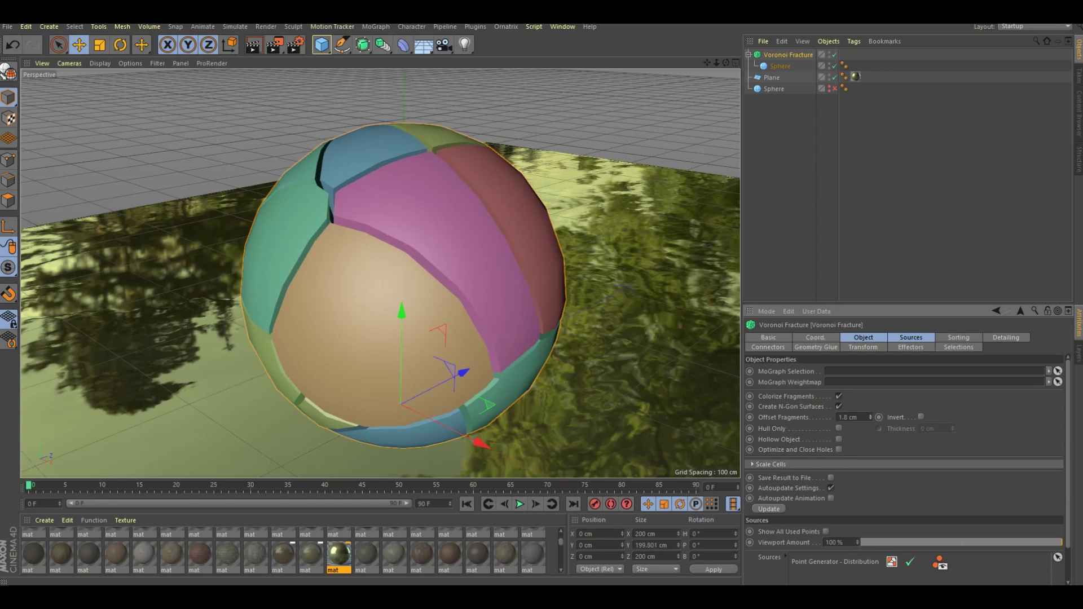
pyautogui.click(921, 417)
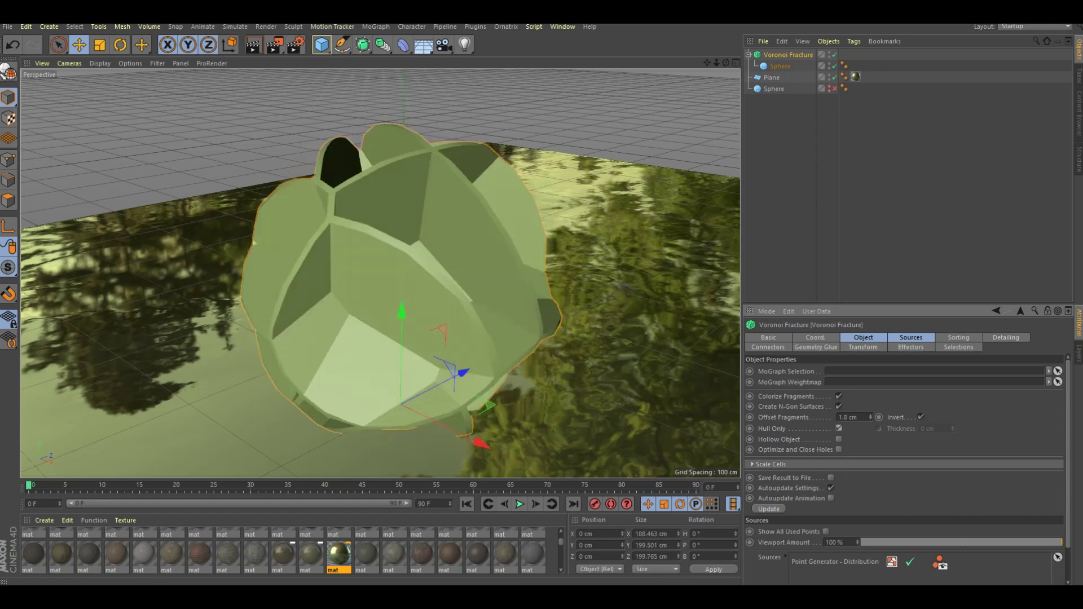
# Step: Enable Hull Only with -3 cm thickness and drag a material onto the Voronoi Fracture
pyautogui.click(839, 428)
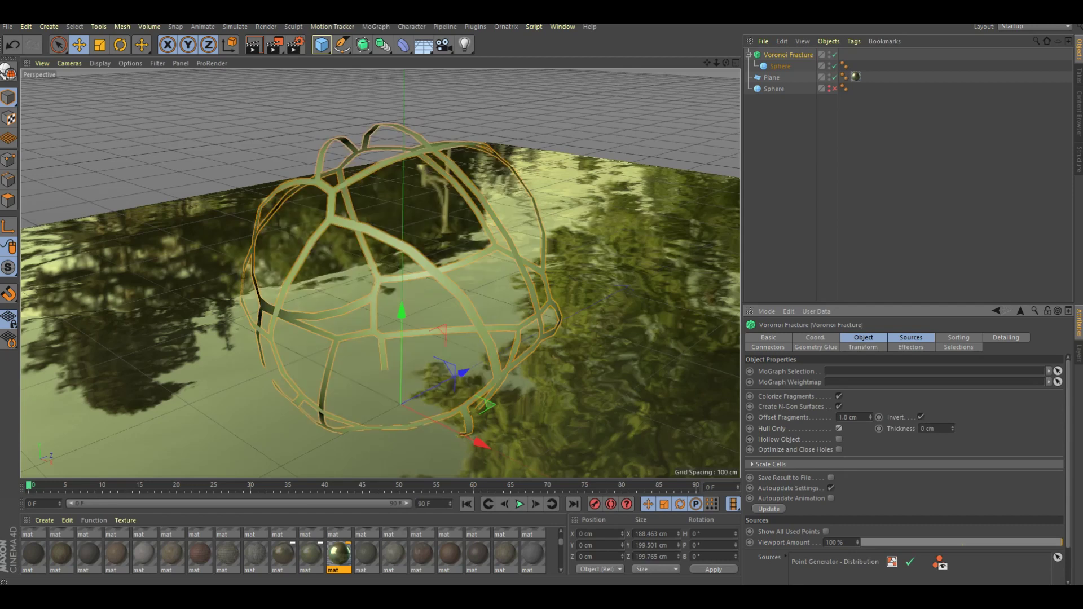
pyautogui.doubleClick(926, 428)
pyautogui.write('-')
pyautogui.press('Return')
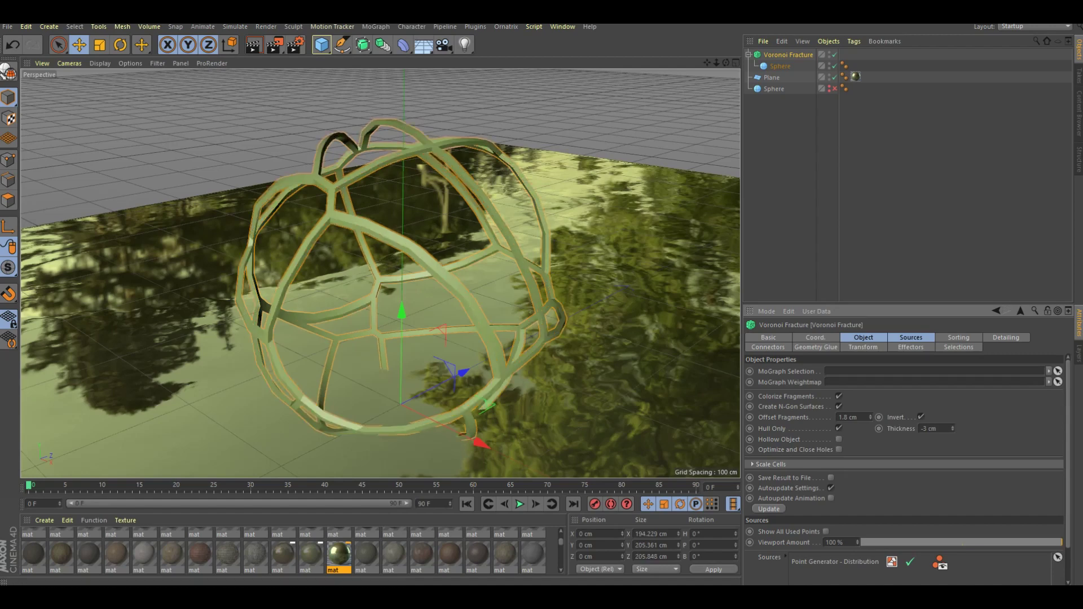
pyautogui.scroll(-2, 293, 547)
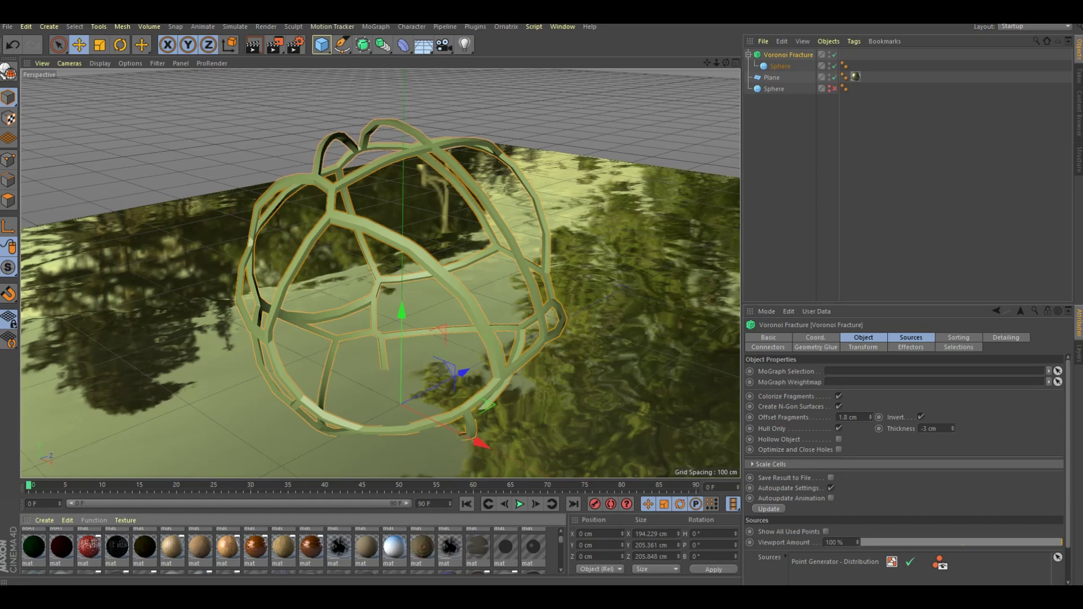
pyautogui.scroll(1, 293, 547)
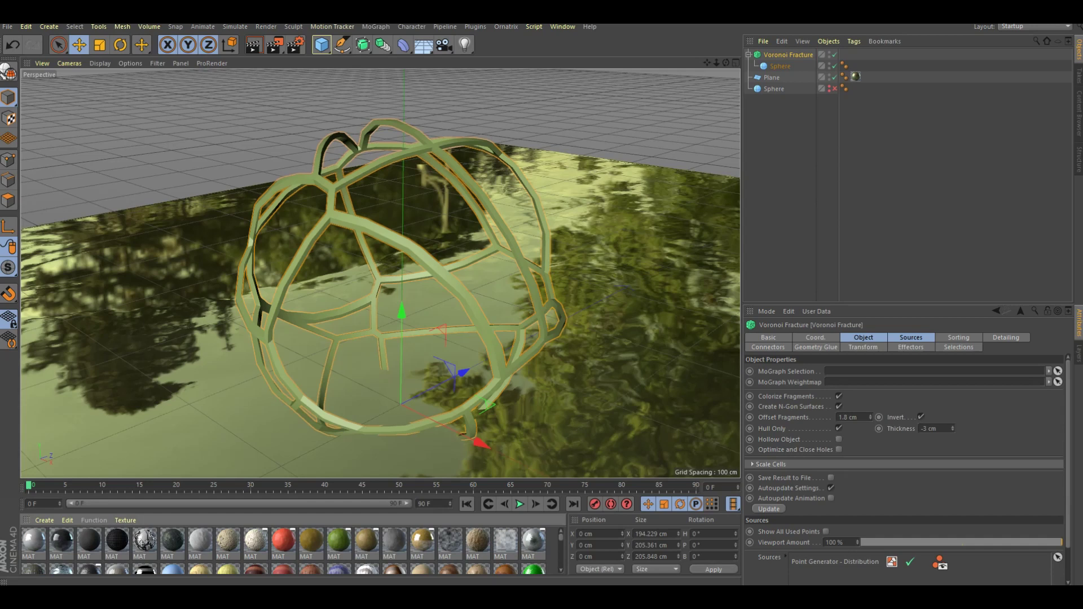
pyautogui.moveTo(144, 540); pyautogui.dragTo(788, 54)
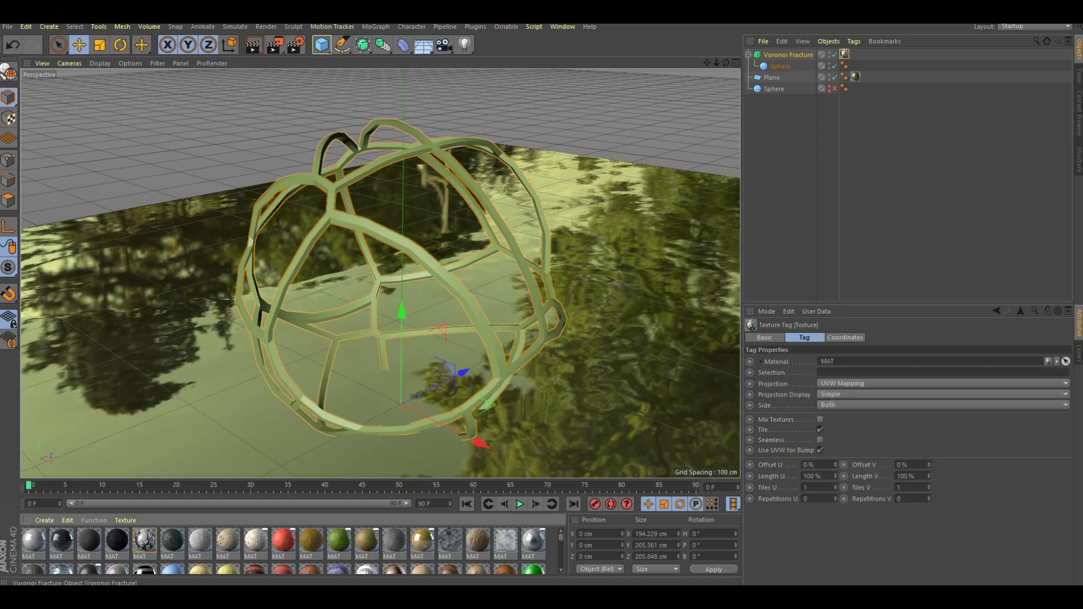
pyautogui.click(788, 54)
pyautogui.click(839, 395)
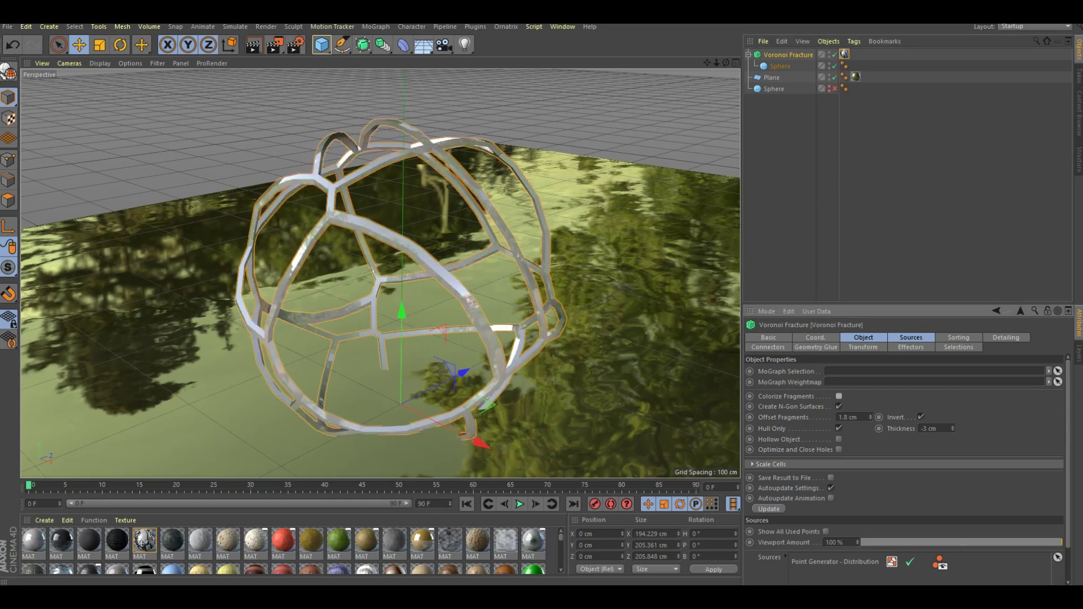
pyautogui.hotkey('ctrl', 'r')
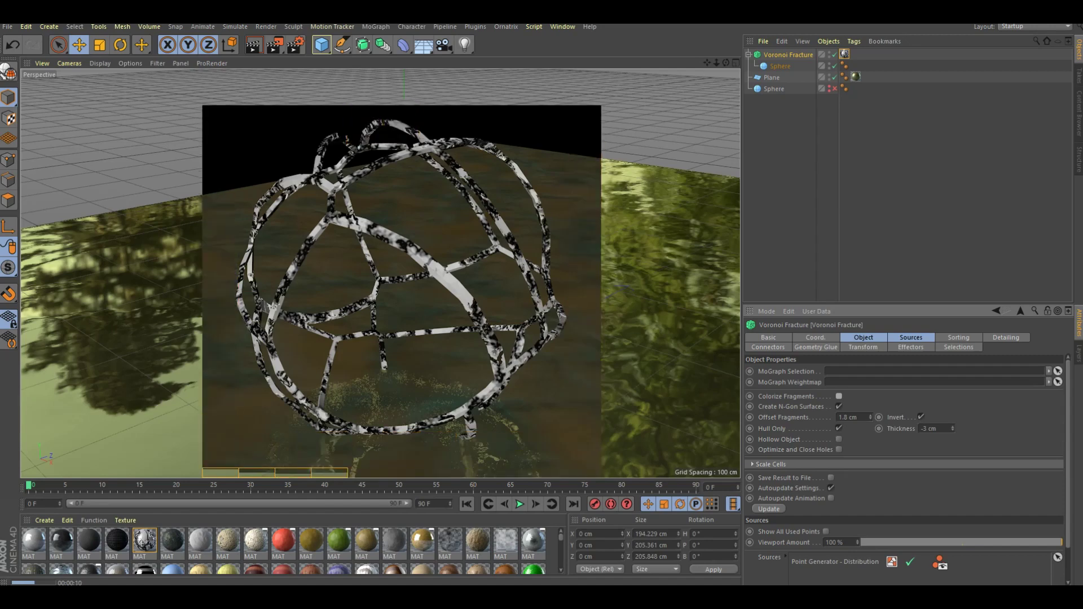
pyautogui.scroll(-5, 282, 547)
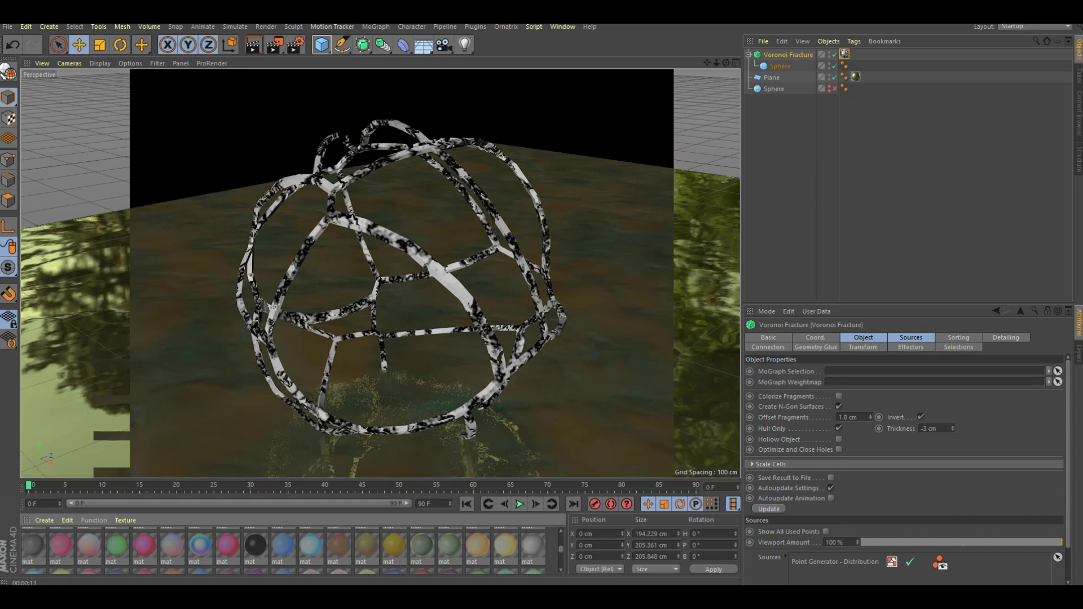
pyautogui.scroll(-2, 282, 547)
pyautogui.scroll(-2, 282, 547)
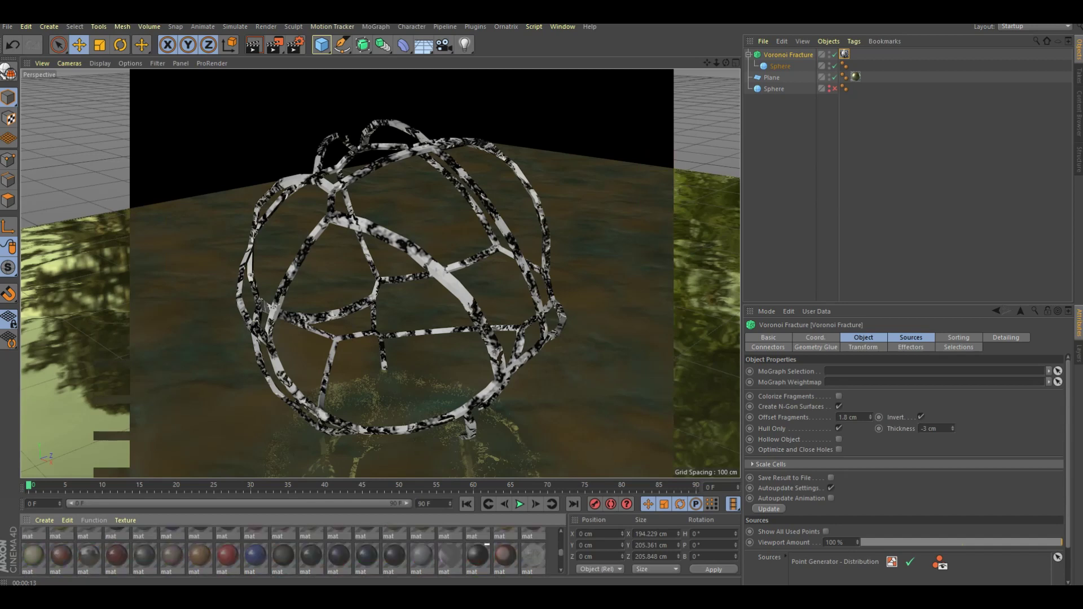
pyautogui.scroll(-1, 282, 547)
pyautogui.scroll(-1, 282, 547)
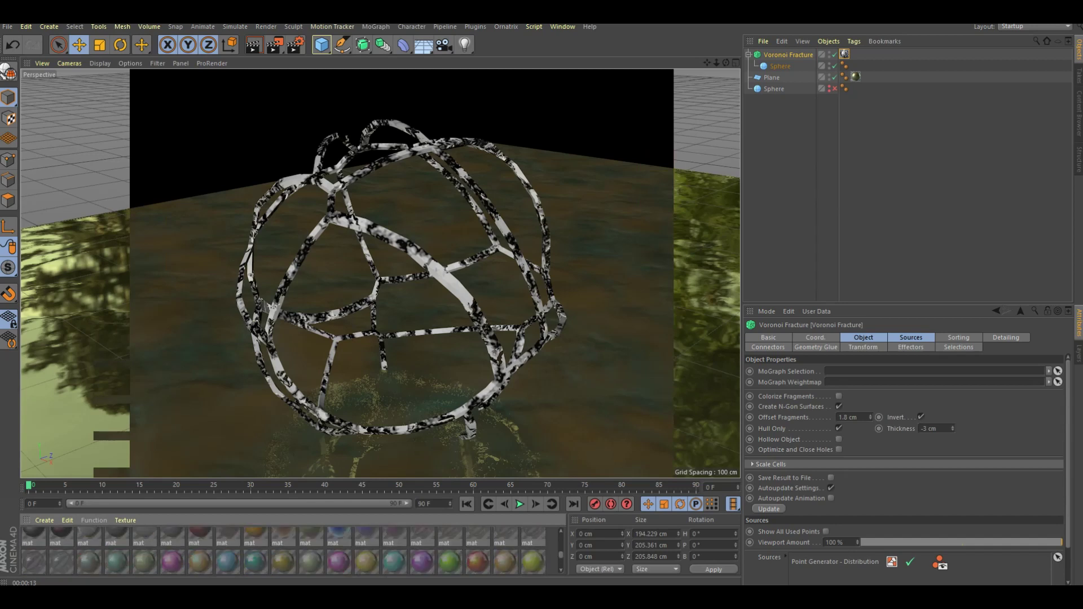
pyautogui.scroll(-1, 282, 547)
pyautogui.click(255, 535)
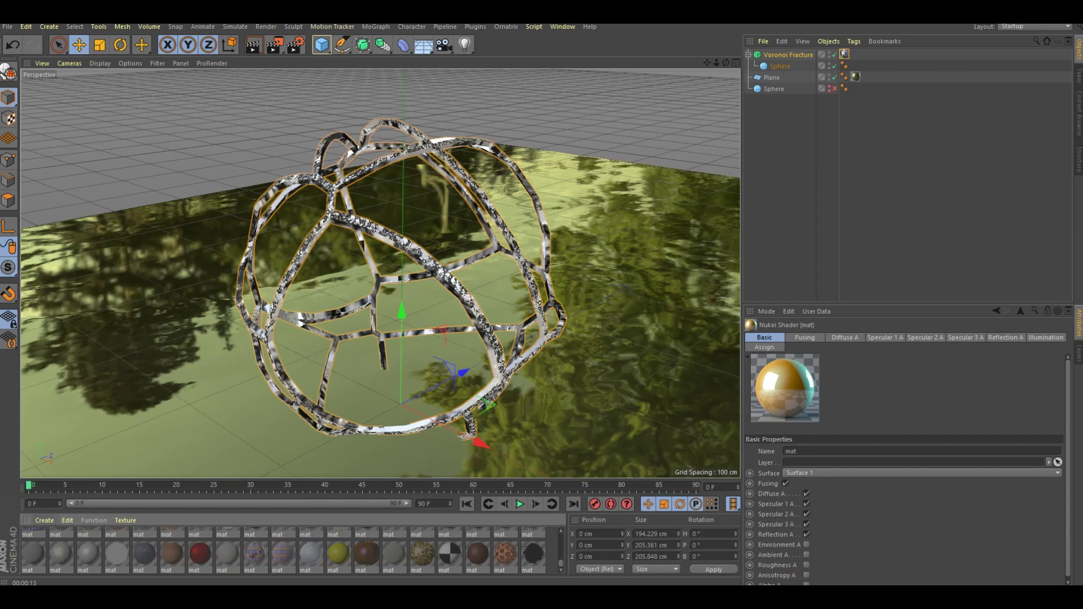
# Step: Create a new default material named Mat in the Material Manager
pyautogui.click(44, 520)
pyautogui.click(68, 388)
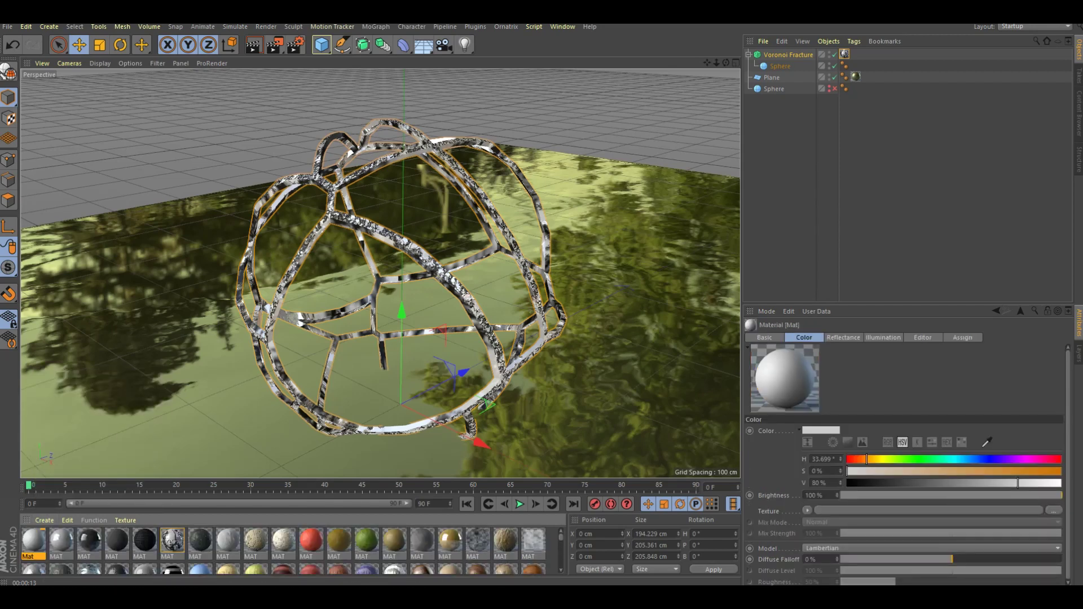
# Step: Enable the Mat material's Luminance channel and make its glow a saturated green
pyautogui.doubleClick(34, 540)
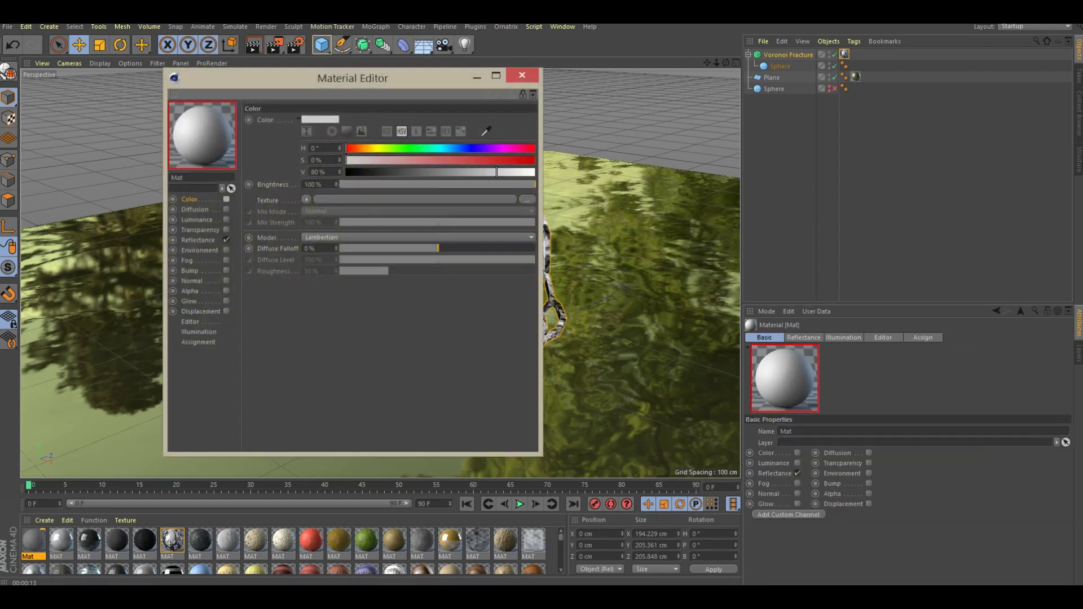
pyautogui.click(226, 199)
pyautogui.click(227, 219)
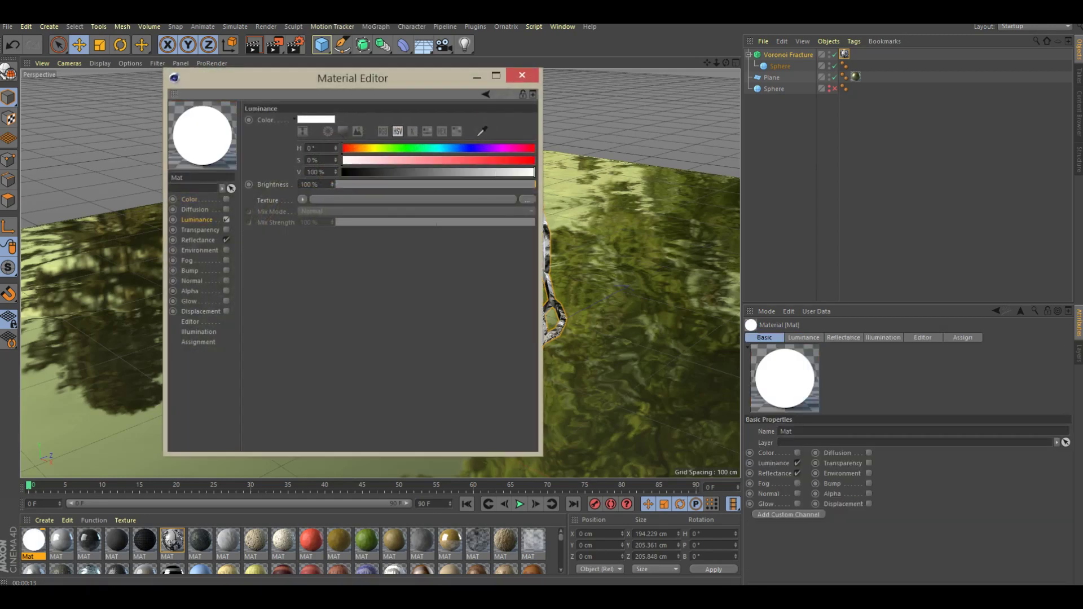
pyautogui.click(403, 148)
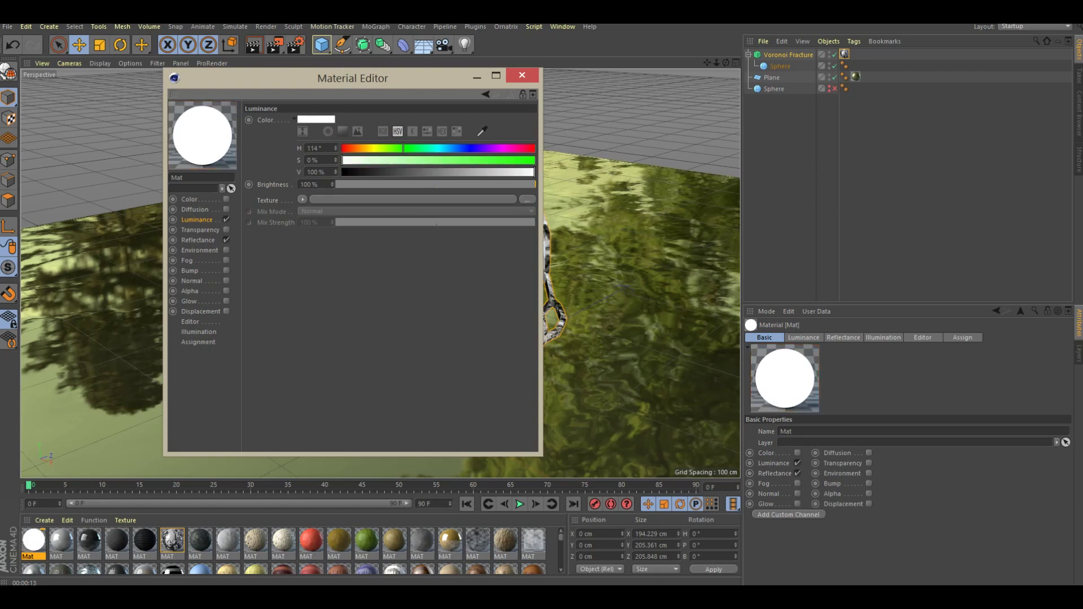
pyautogui.click(497, 160)
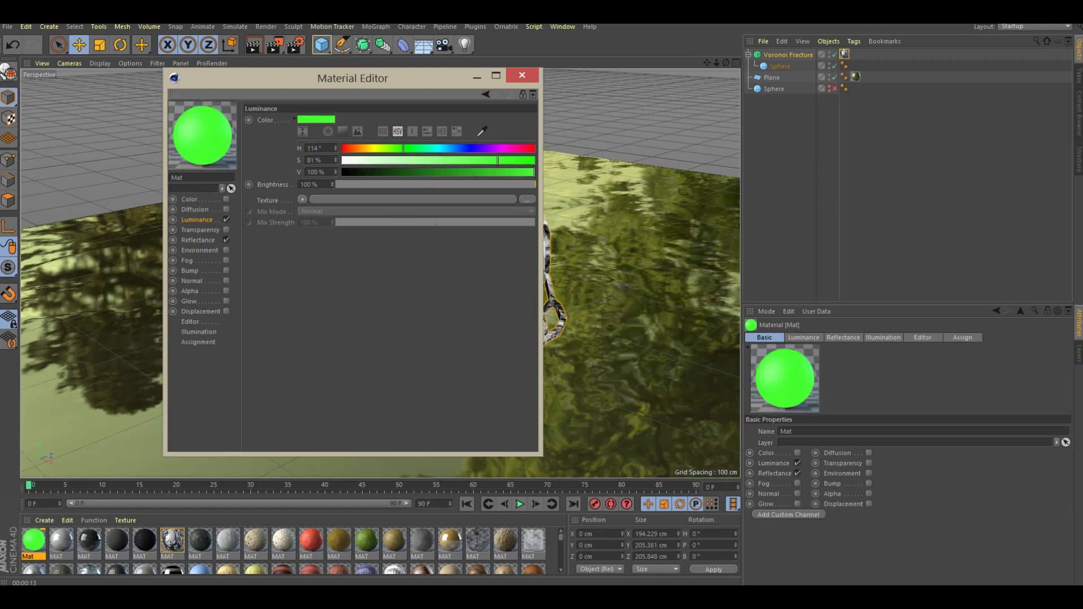
# Step: Add a Beckmann reflectance layer dimmed to about 51% brightness
pyautogui.click(198, 240)
pyautogui.click(258, 143)
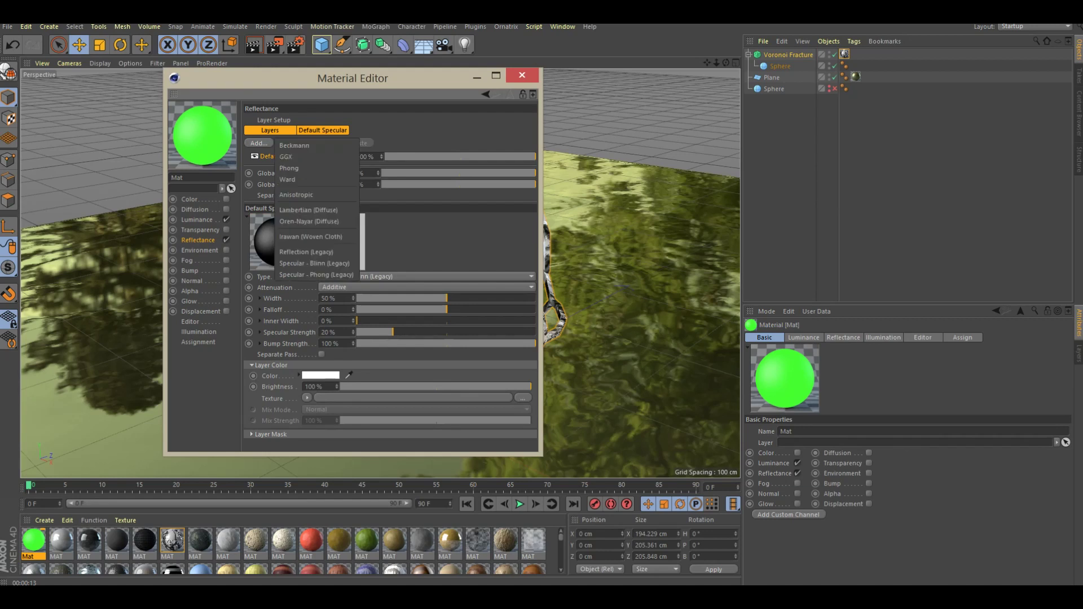
pyautogui.click(294, 145)
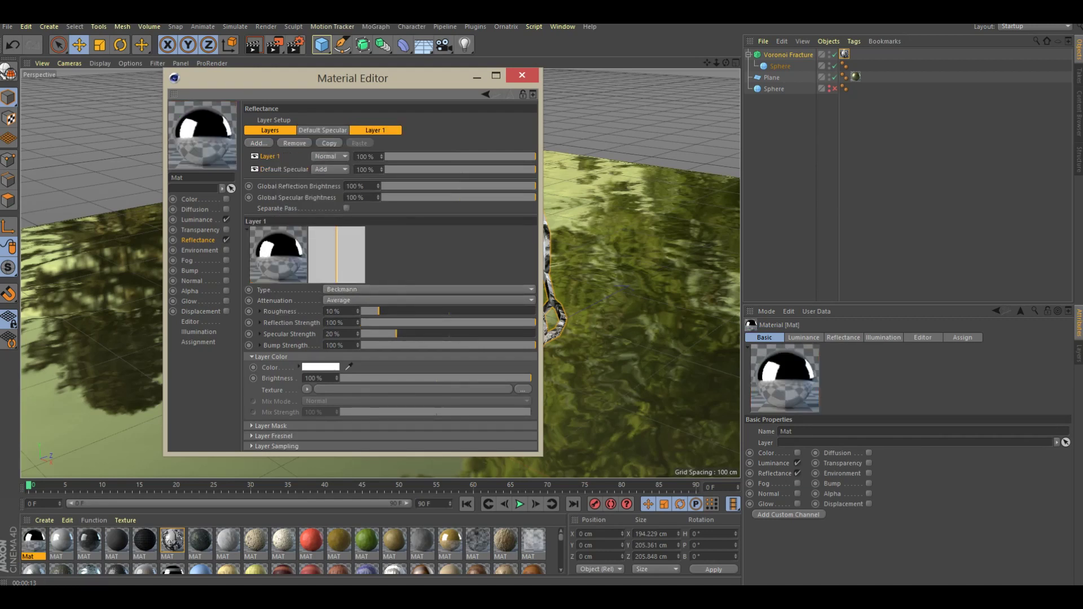
pyautogui.moveTo(530, 378); pyautogui.dragTo(437, 378)
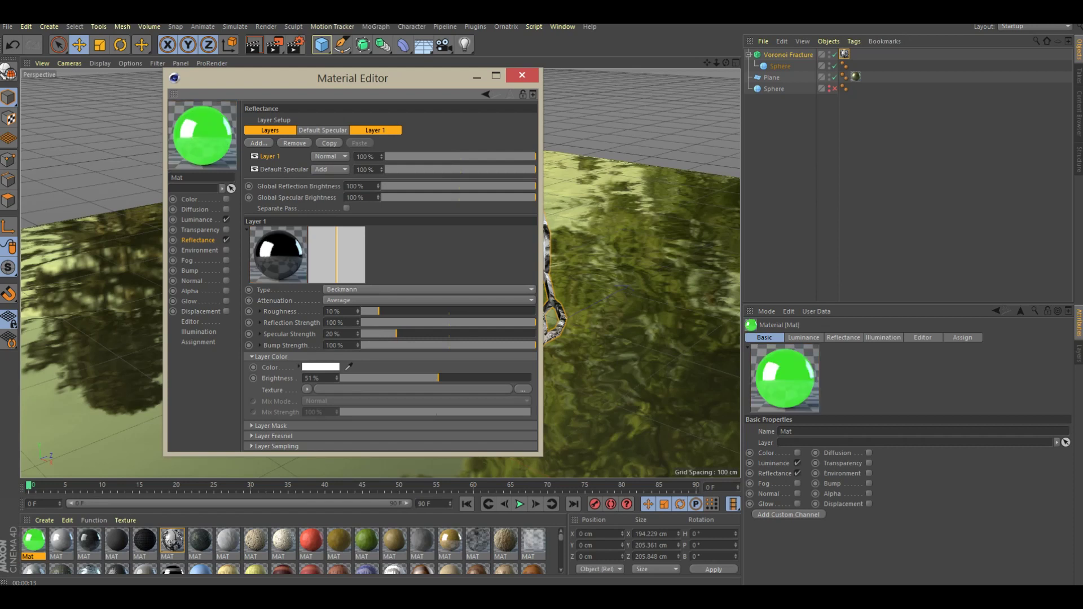
# Step: Enable the Color channel and darken it to a deeper green
pyautogui.click(226, 199)
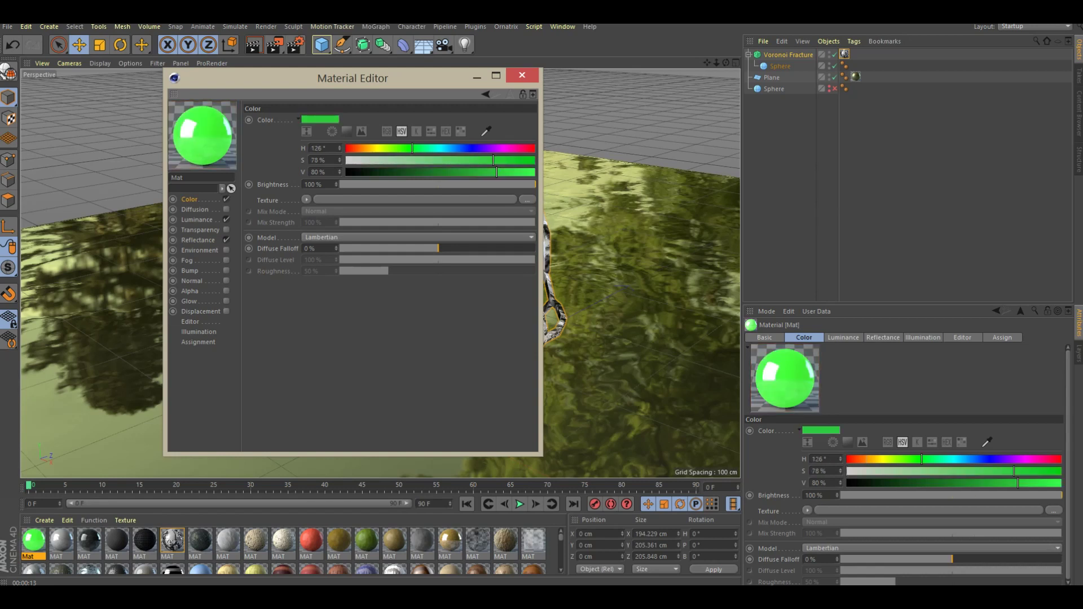
pyautogui.moveTo(496, 172)
pyautogui.mouseDown()
pyautogui.moveTo(410, 172)
pyautogui.moveTo(432, 172)
pyautogui.mouseUp()
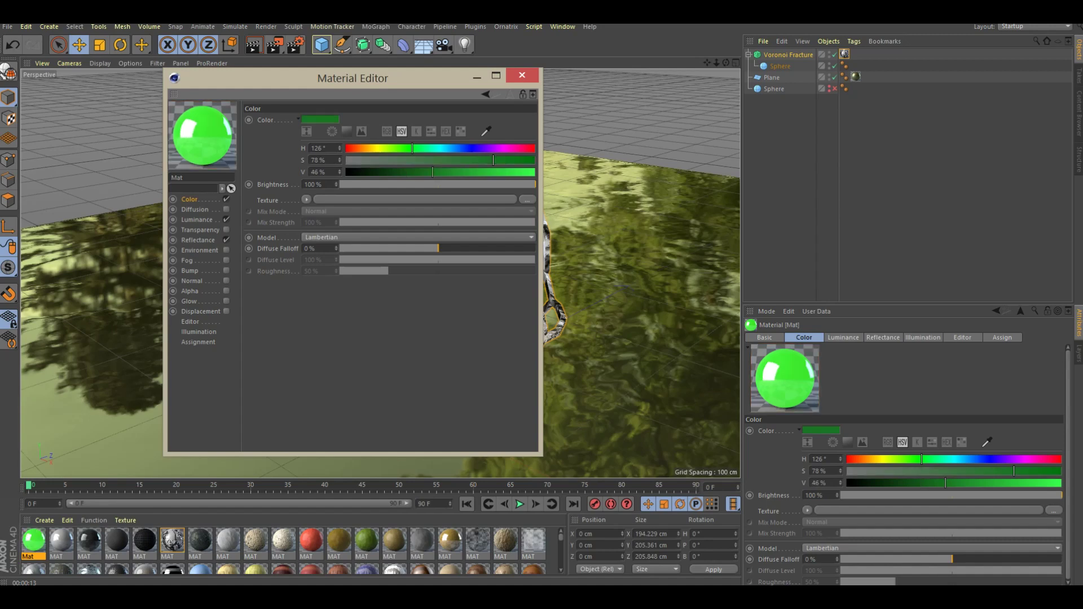
pyautogui.click(521, 75)
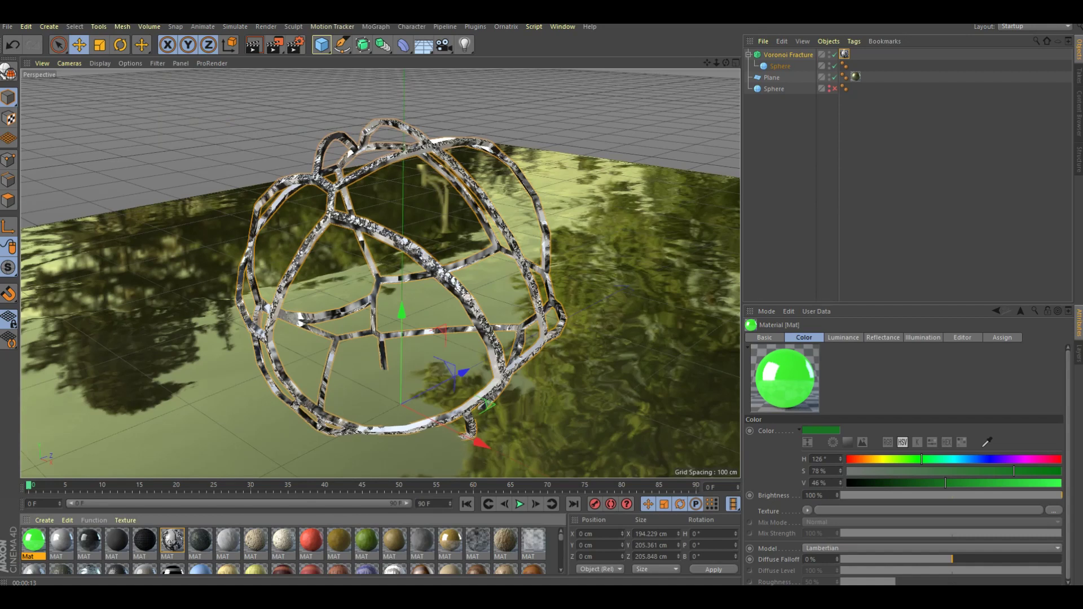
# Step: Apply Mat to the Voronoi Fracture, test-render, and select Point Generator - Distribution
pyautogui.moveTo(33, 540); pyautogui.dragTo(845, 54)
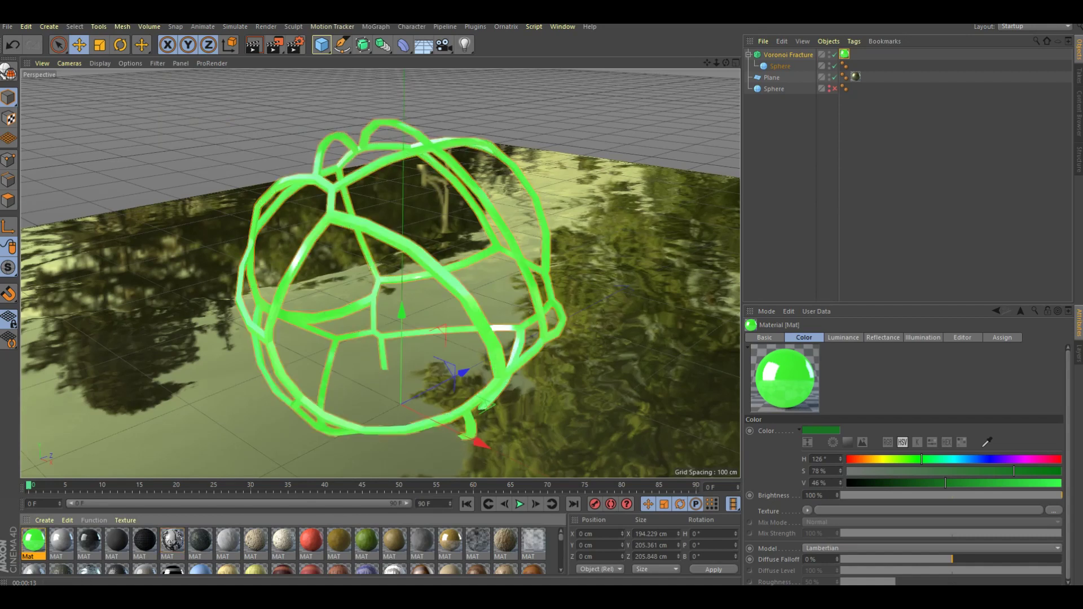
pyautogui.click(254, 44)
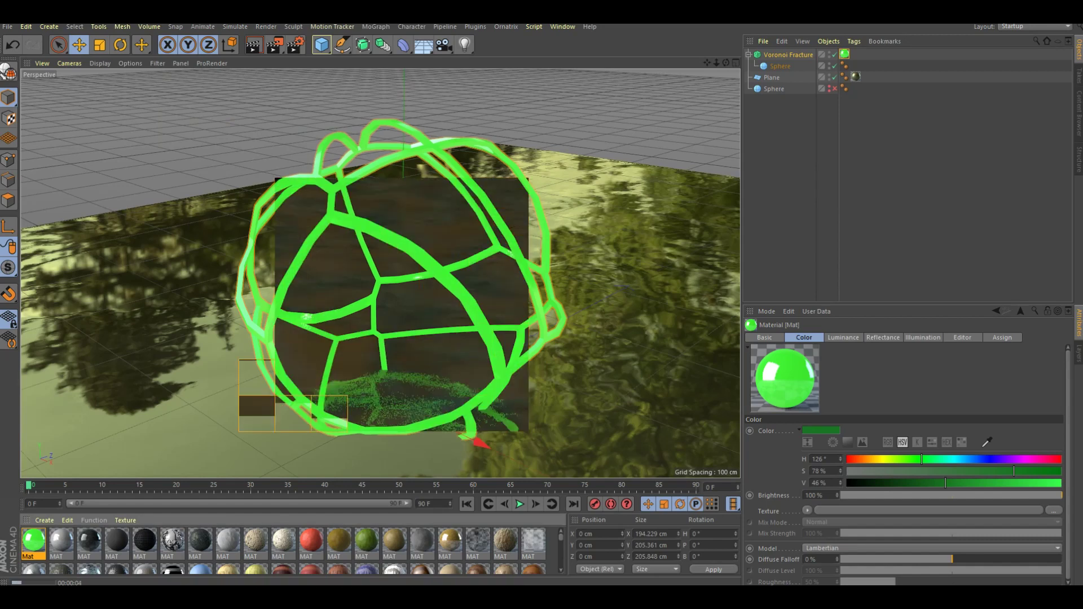
pyautogui.click(787, 55)
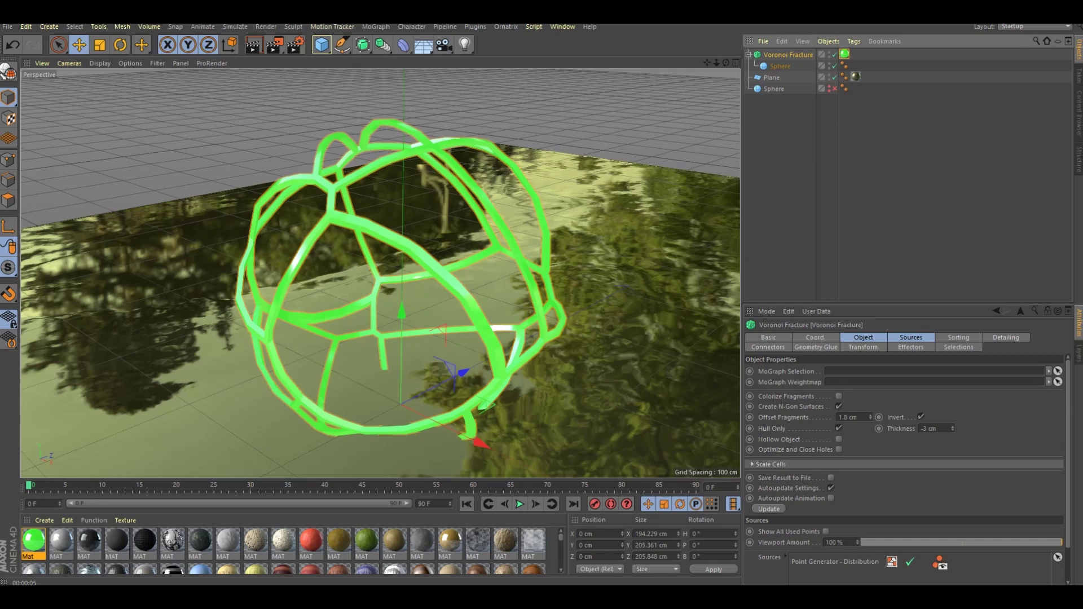
pyautogui.scroll(-1, 903, 479)
pyautogui.click(835, 537)
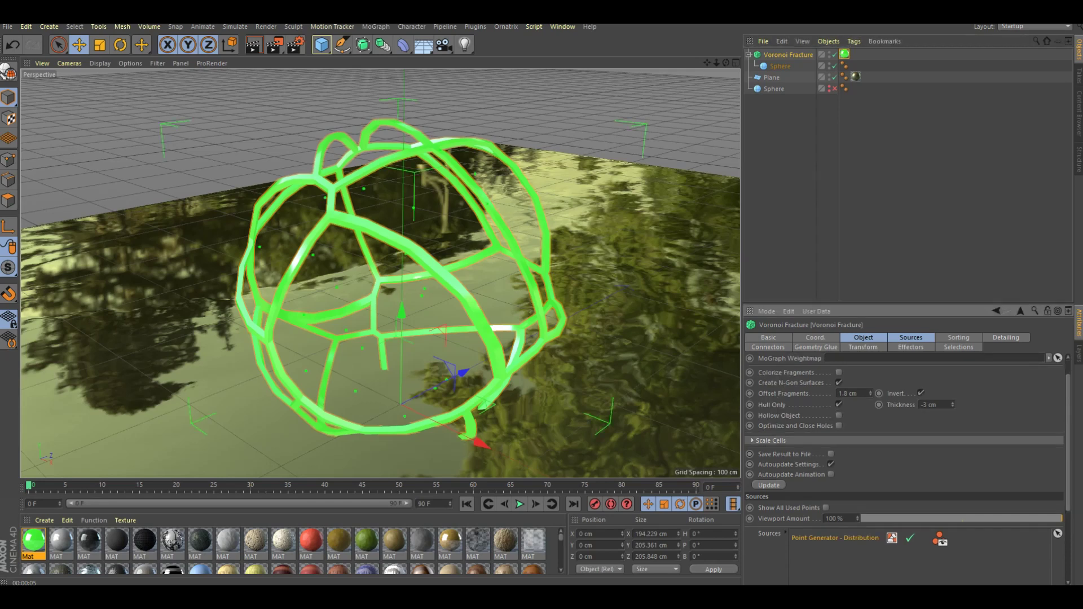
# Step: Set the Point Amount to 50 and lift the fractured sphere about 18 cm
pyautogui.scroll(-3, 902, 468)
pyautogui.scroll(-2, 902, 468)
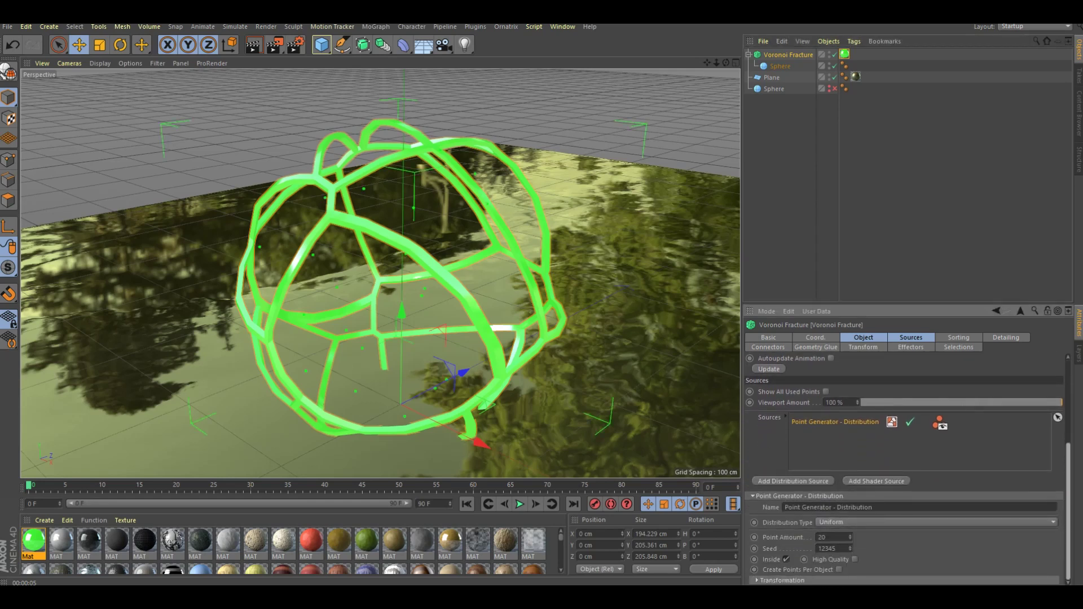
pyautogui.doubleClick(821, 537)
pyautogui.write('50')
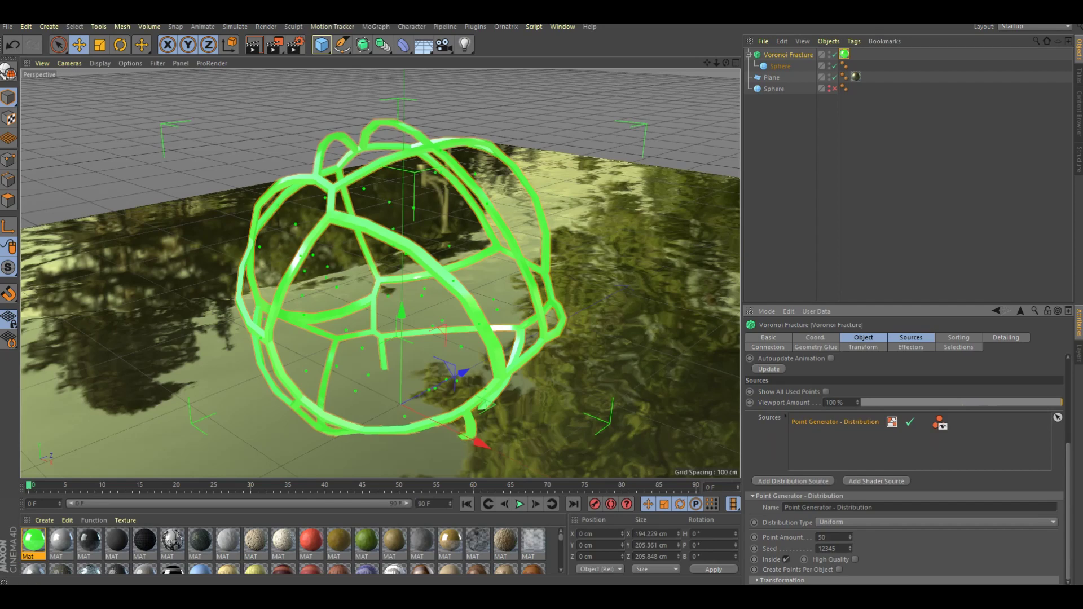
pyautogui.press('Return')
pyautogui.scroll(1, 833, 548)
pyautogui.scroll(1, 833, 549)
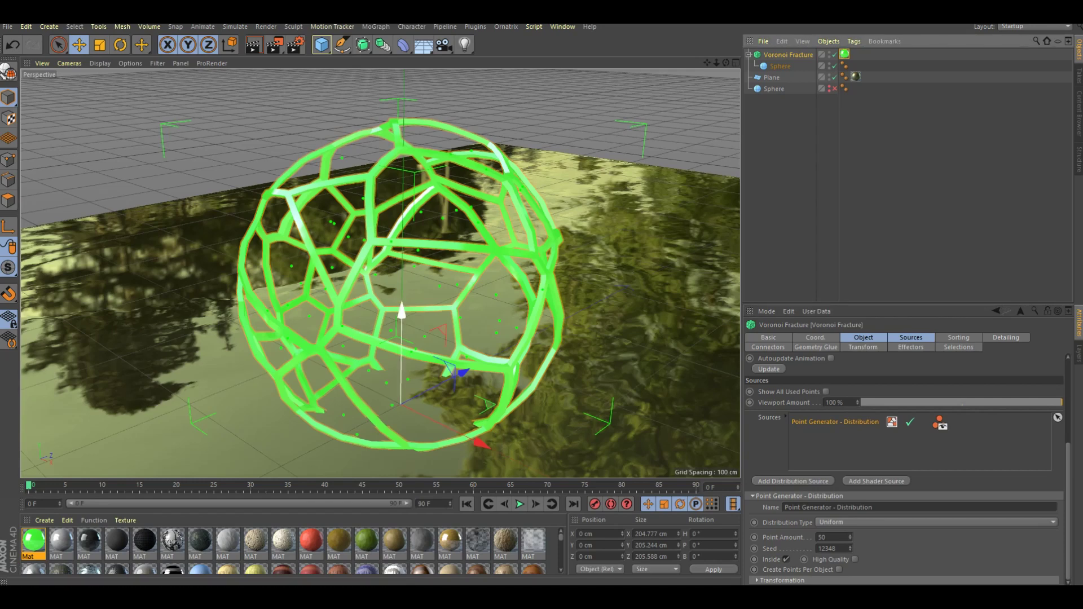
pyautogui.moveTo(402, 316); pyautogui.dragTo(402, 282)
pyautogui.moveTo(402, 286); pyautogui.dragTo(402, 286)
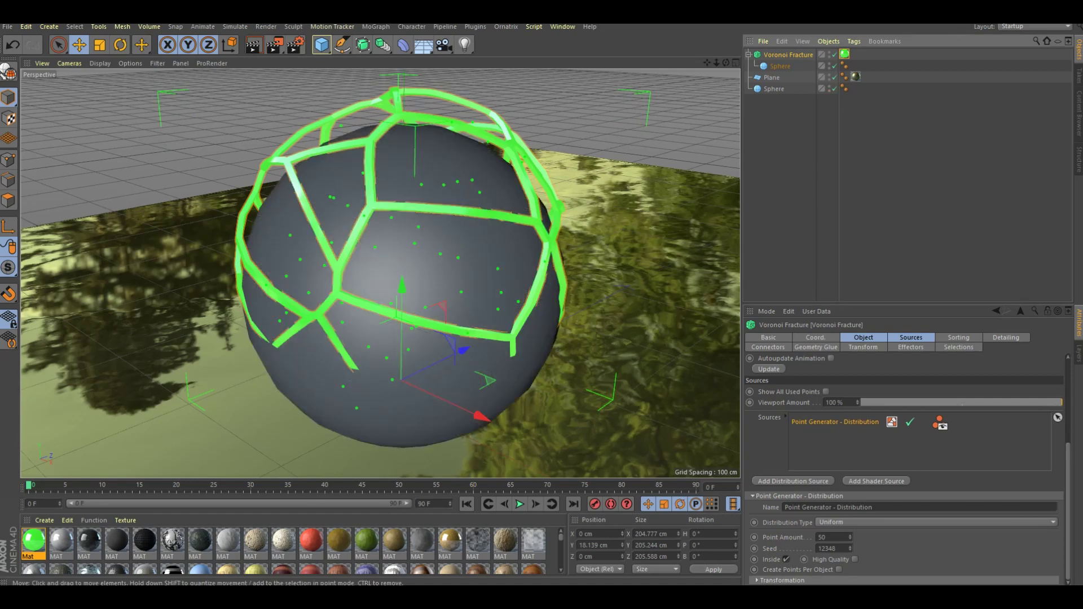
# Step: Lower the green cage onto the grey sphere and render a viewport preview
pyautogui.moveTo(402, 285); pyautogui.dragTo(406, 394)
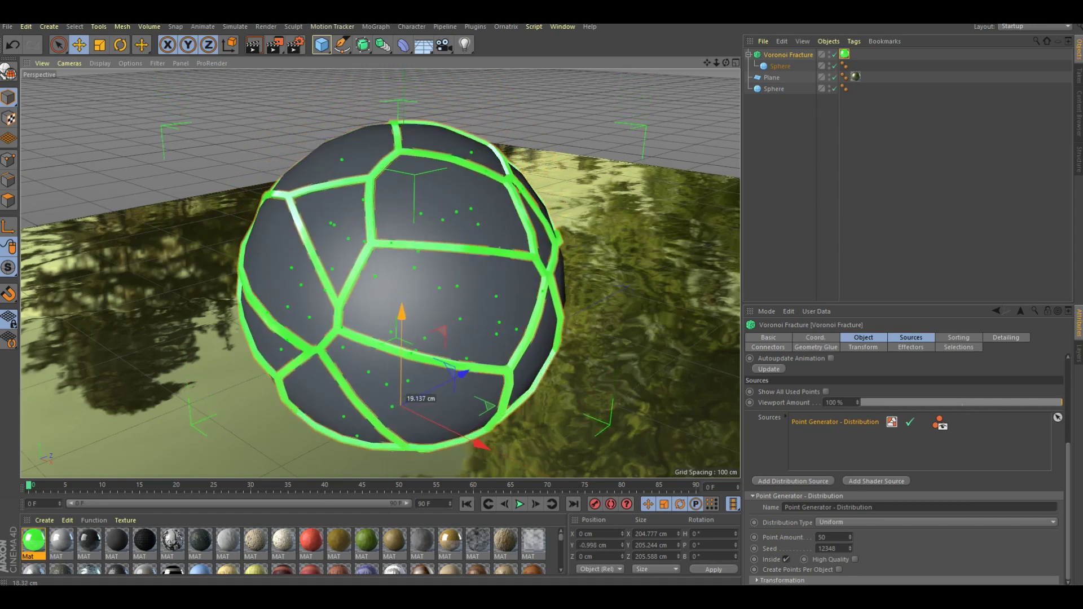
pyautogui.moveTo(406, 395); pyautogui.dragTo(406, 395)
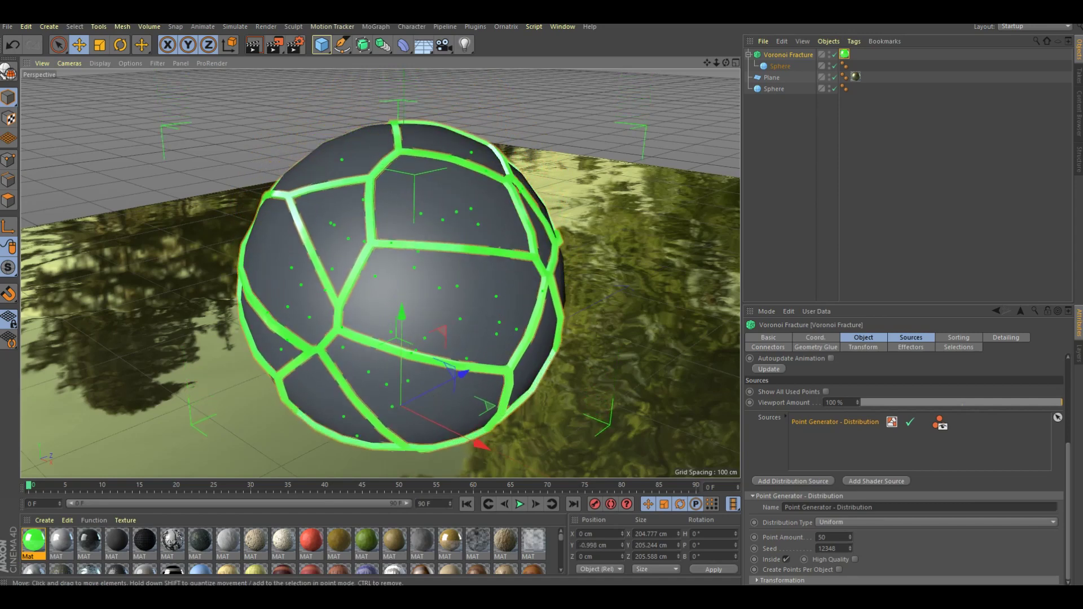
pyautogui.hotkey('ctrl', 'r')
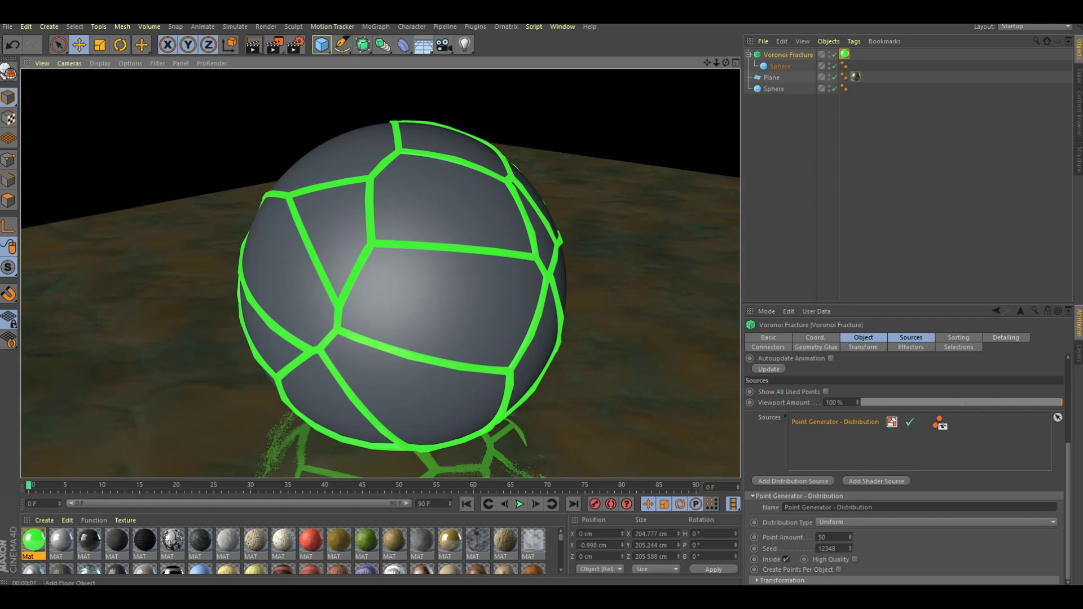
# Step: Add a Physical Sky with its time set to 23:50:37 so the scene turns dark
pyautogui.click(423, 45)
pyautogui.click(553, 60)
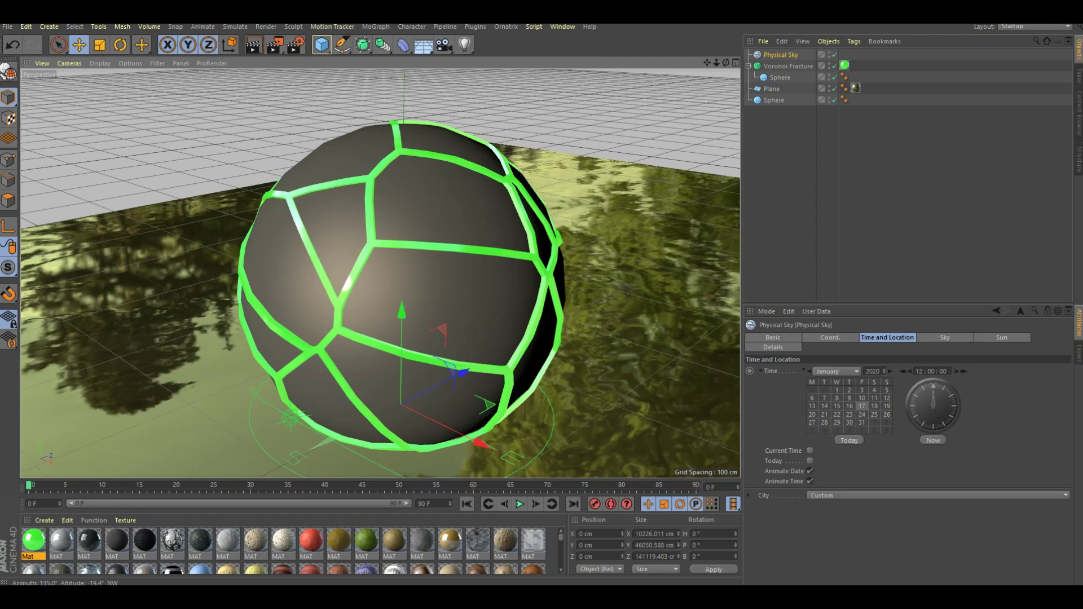
pyautogui.click(933, 440)
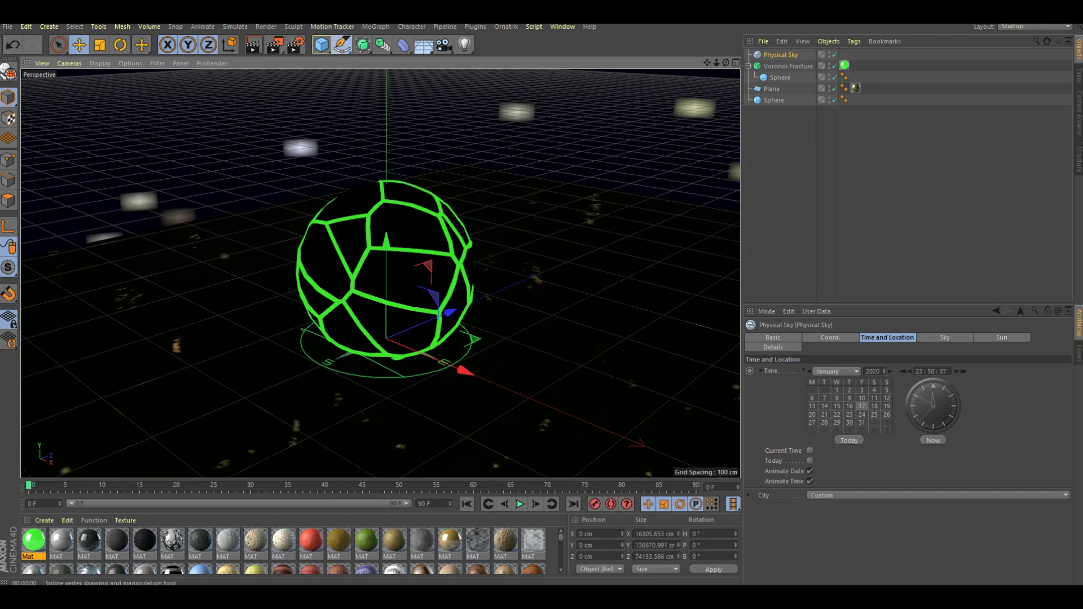
pyautogui.click(345, 47)
# Step: Add an n-Side hexagon spline, raise it and tilt it 147° upright, then add a Rectangle spline
pyautogui.click(466, 121)
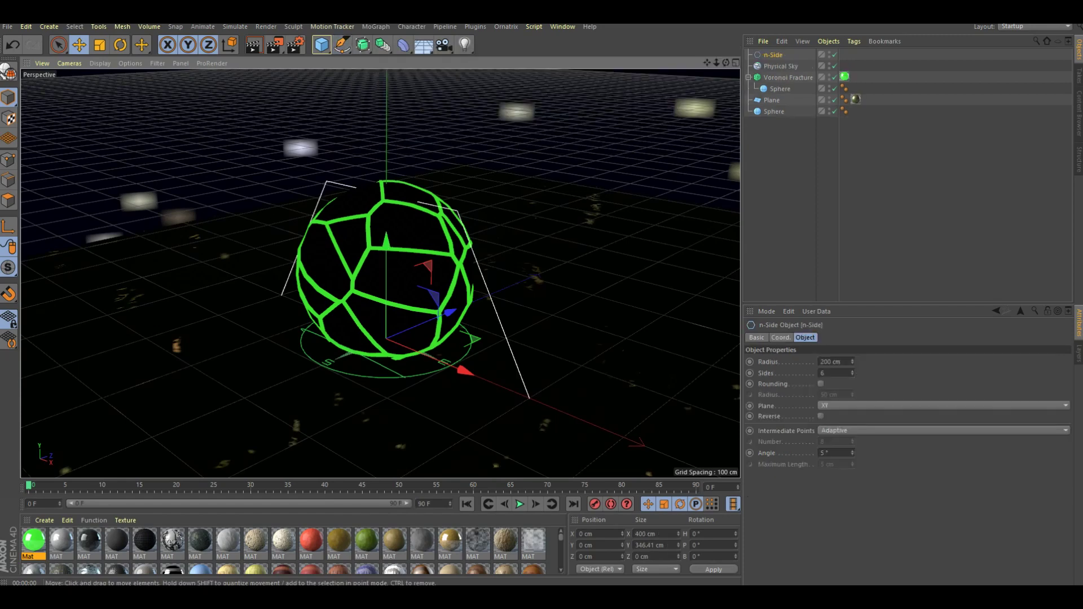
pyautogui.moveTo(386, 240); pyautogui.dragTo(386, 181)
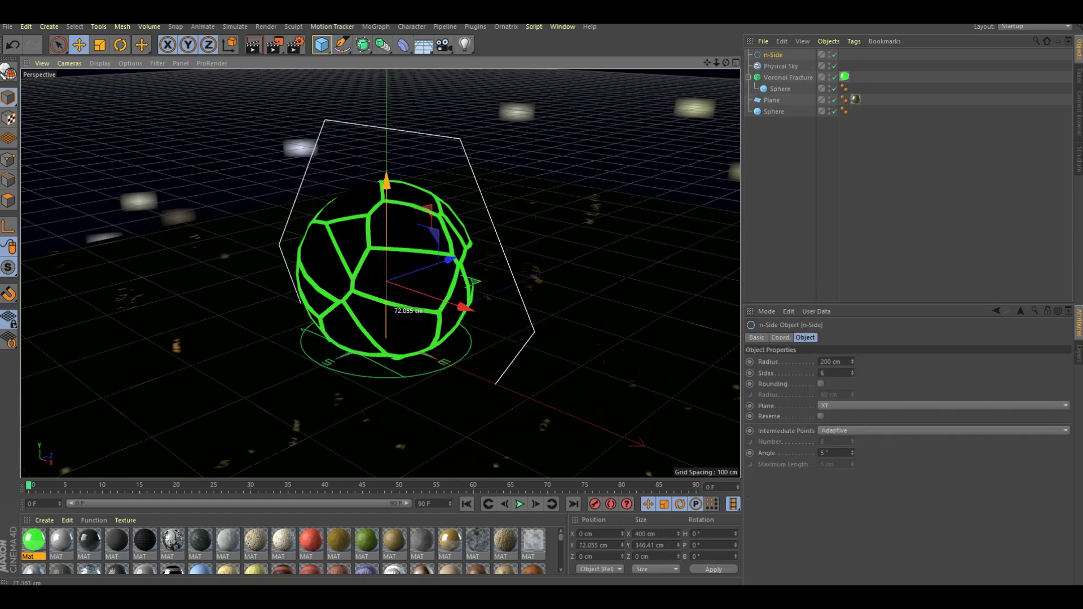
pyautogui.moveTo(383, 254)
pyautogui.keyDown('alt'); pyautogui.mouseDown()
pyautogui.moveTo(349, 265)
pyautogui.moveTo(308, 240)
pyautogui.moveTo(307, 262)
pyautogui.mouseUp(); pyautogui.keyUp('alt')
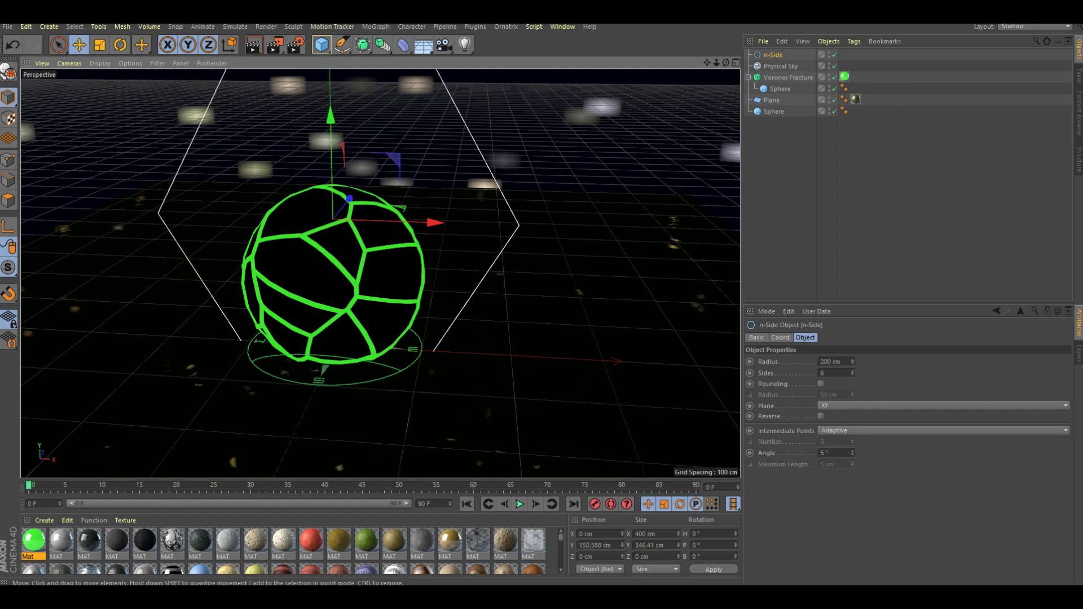
pyautogui.click(781, 337)
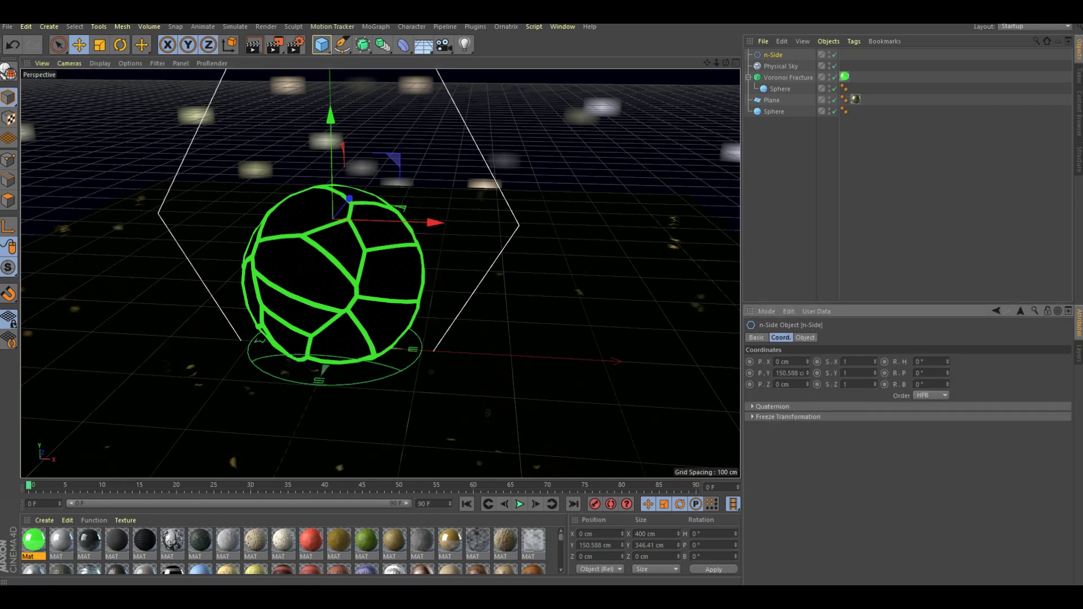
pyautogui.moveTo(948, 373); pyautogui.dragTo(948, 349)
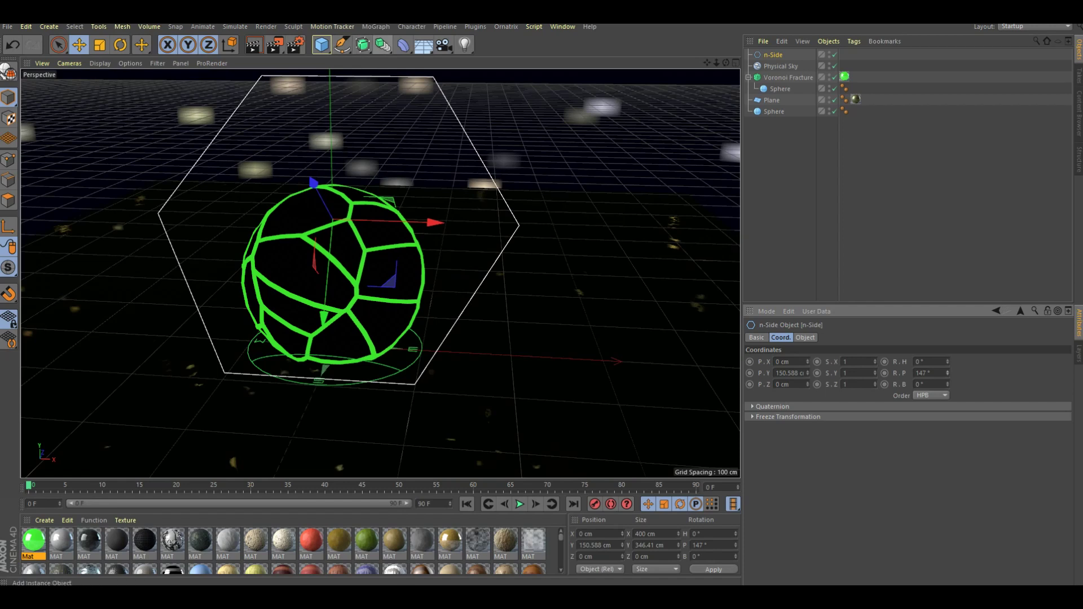
pyautogui.moveTo(342, 45)
pyautogui.mouseDown()
pyautogui.moveTo(466, 81)
pyautogui.moveTo(471, 142)
pyautogui.mouseUp()
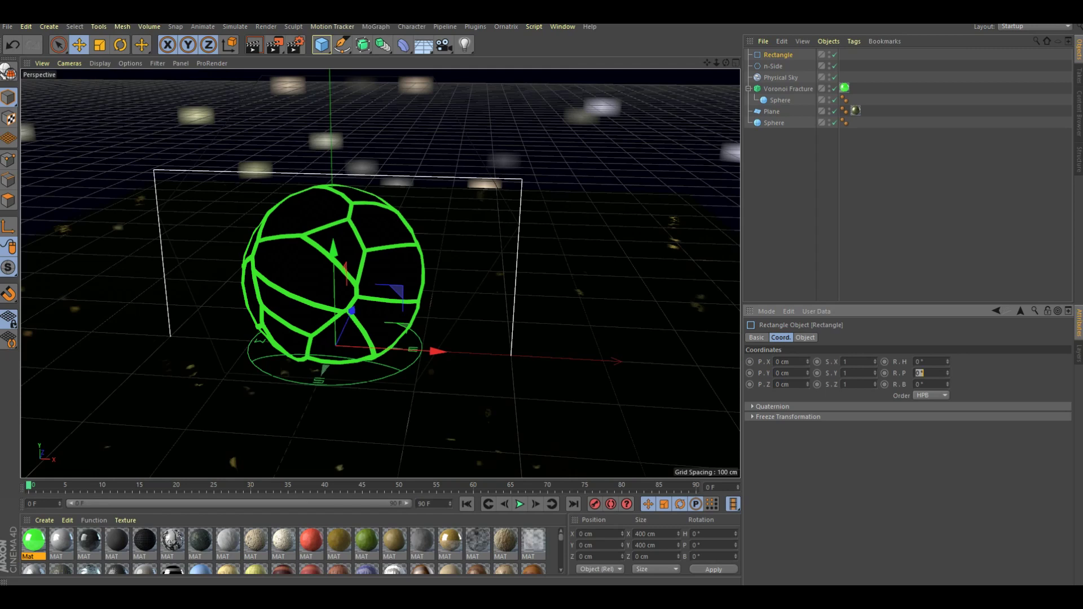
# Step: Set the Rectangle spline's width and height to 5 cm
pyautogui.click(805, 337)
pyautogui.click(825, 361)
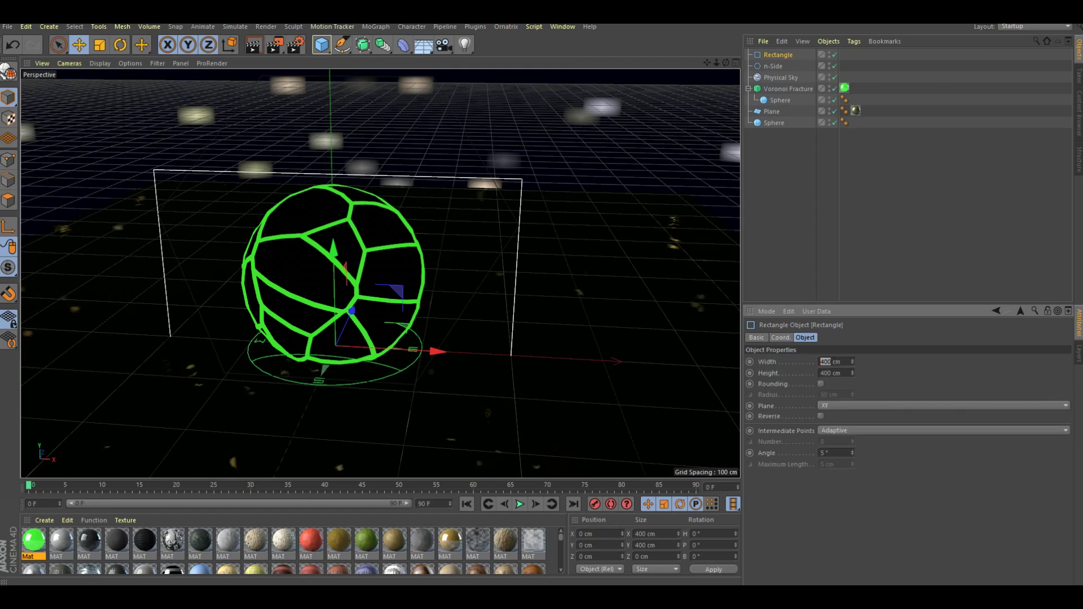
pyautogui.write('5')
pyautogui.press('Tab')
pyautogui.write('5')
pyautogui.press('Return')
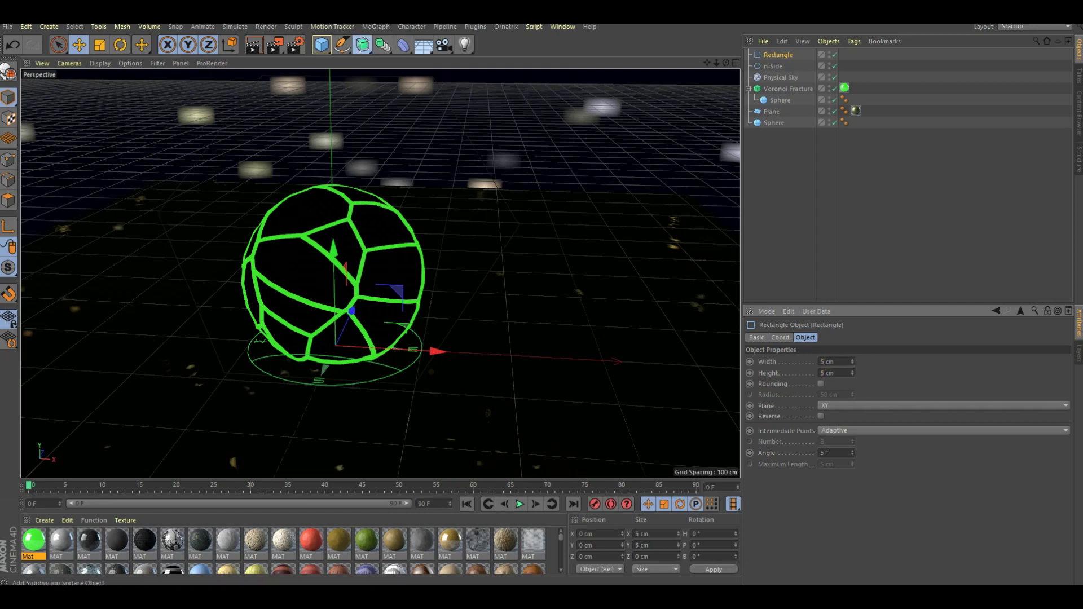
# Step: Sweep the Rectangle profile along the n-Side path and duplicate the green Mat material
pyautogui.moveTo(363, 44); pyautogui.dragTo(411, 101)
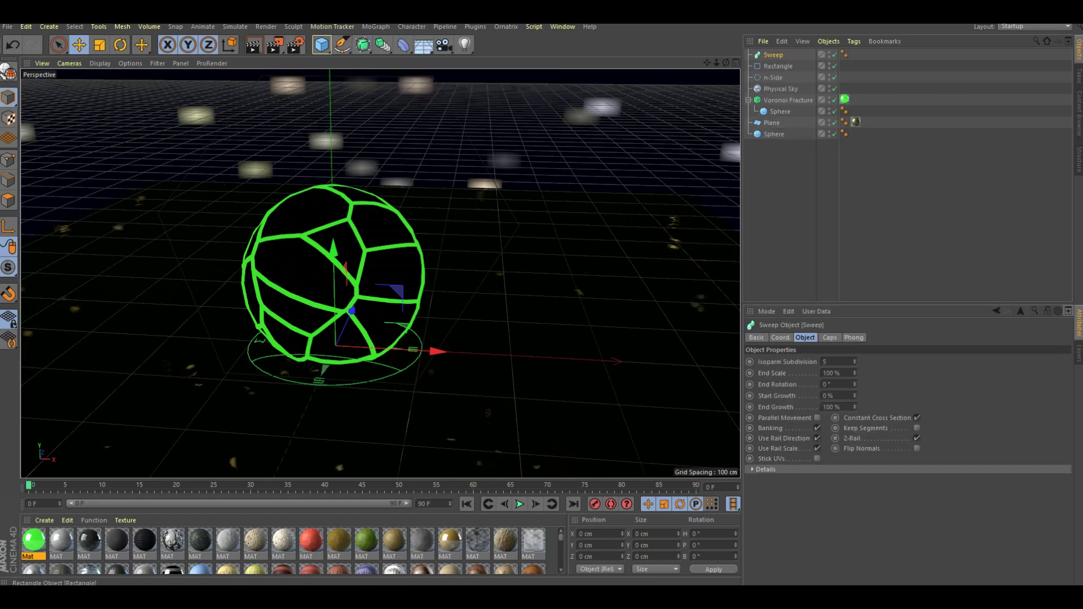
pyautogui.moveTo(778, 66)
pyautogui.mouseDown()
pyautogui.moveTo(773, 55)
pyautogui.moveTo(781, 70)
pyautogui.mouseUp()
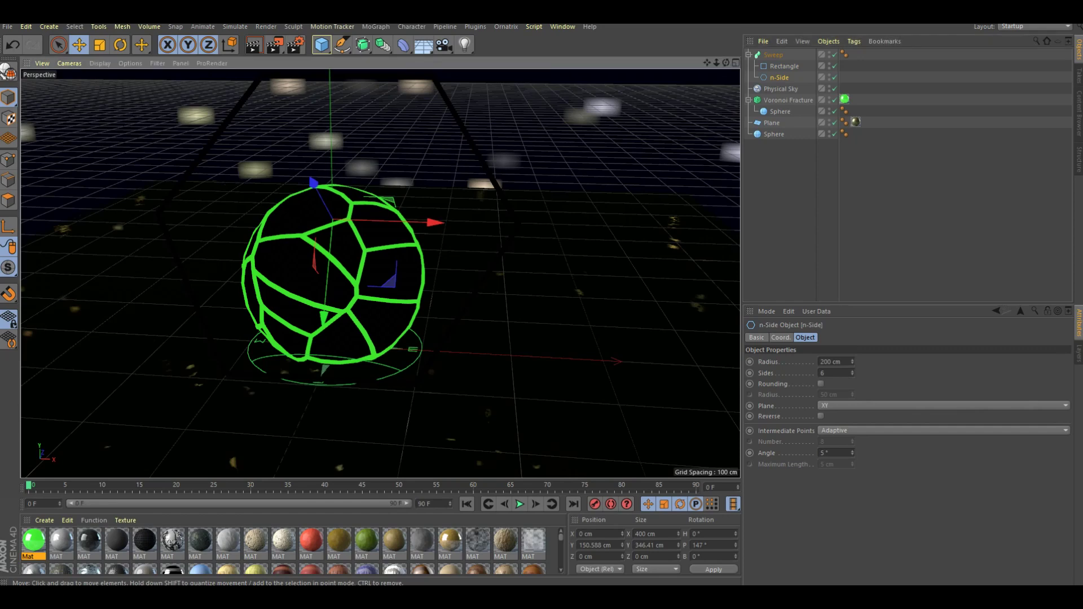
pyautogui.keyDown('alt'); pyautogui.moveTo(553, 186); pyautogui.dragTo(640, 120); pyautogui.keyUp('alt')
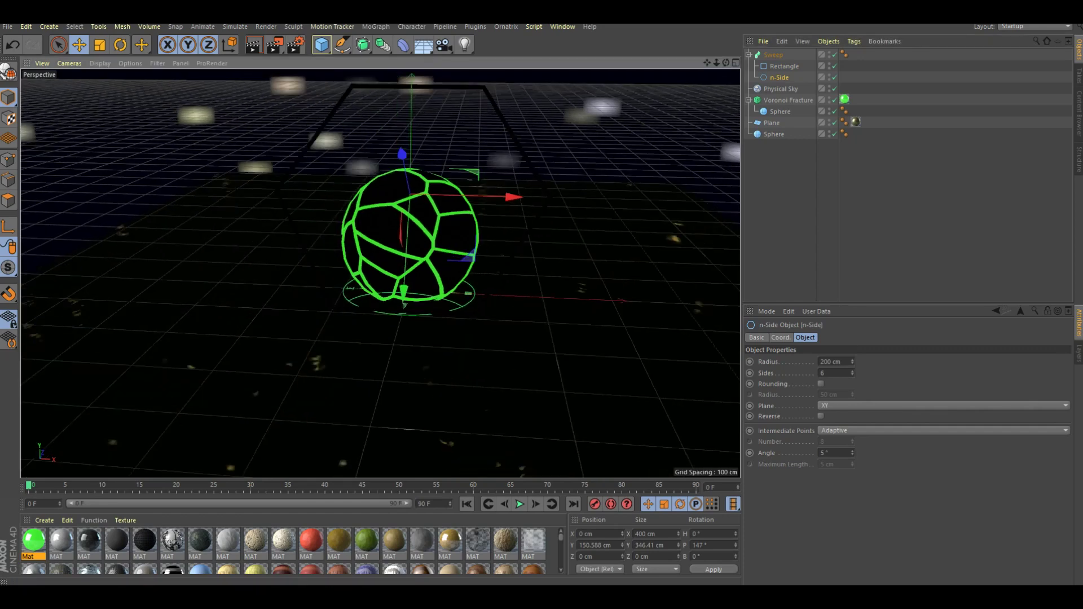
pyautogui.hotkey('ctrl', 'c')
pyautogui.hotkey('ctrl', 'v')
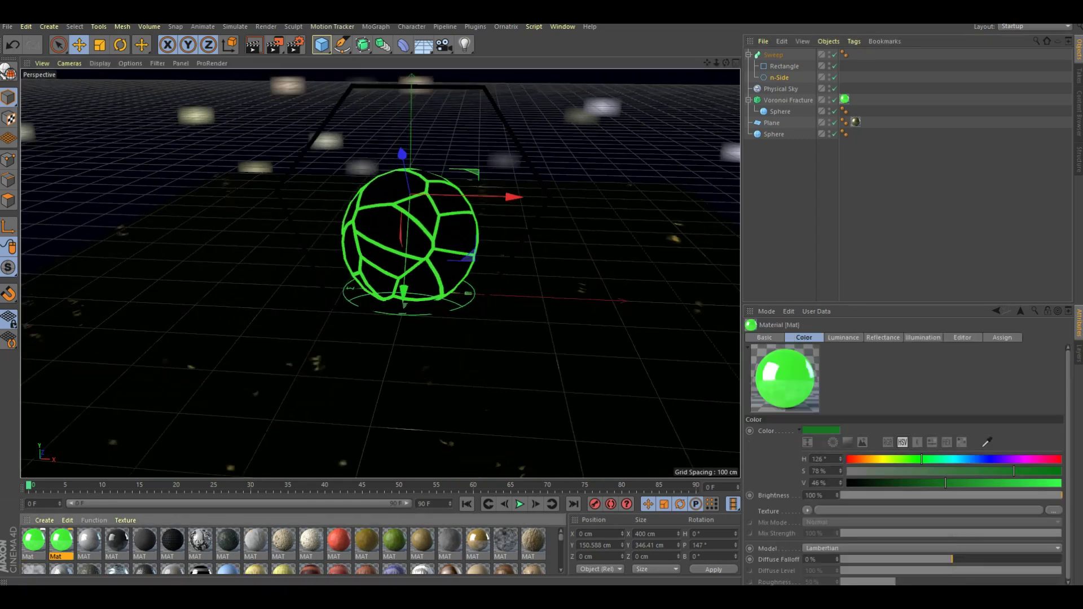
# Step: Give the duplicated material's Color channel a Gradient texture using the Heat 2 preset
pyautogui.doubleClick(61, 540)
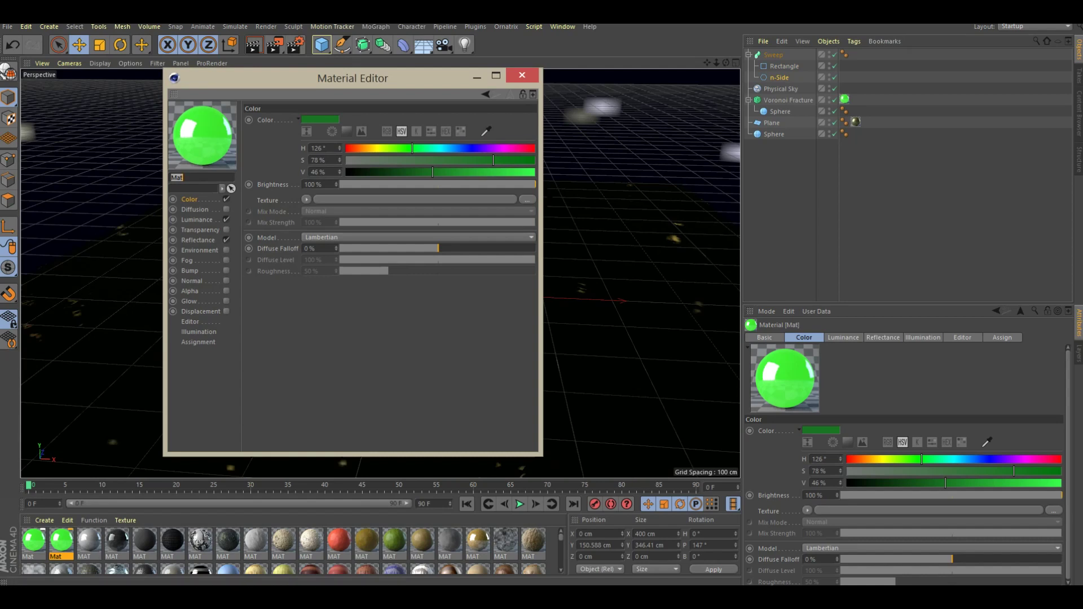
pyautogui.click(307, 199)
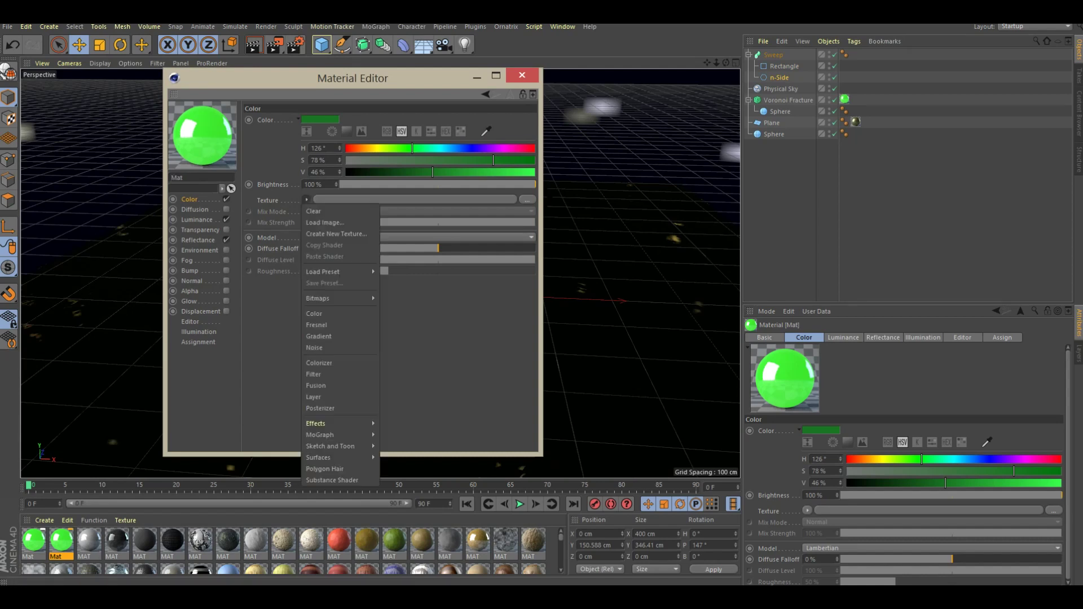
pyautogui.click(319, 336)
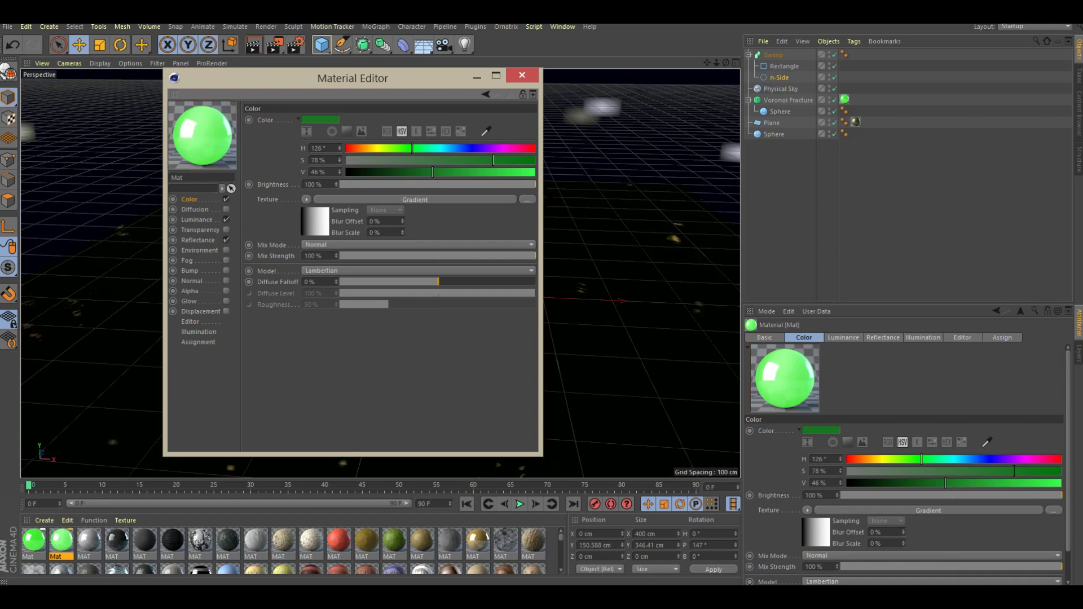
pyautogui.click(415, 199)
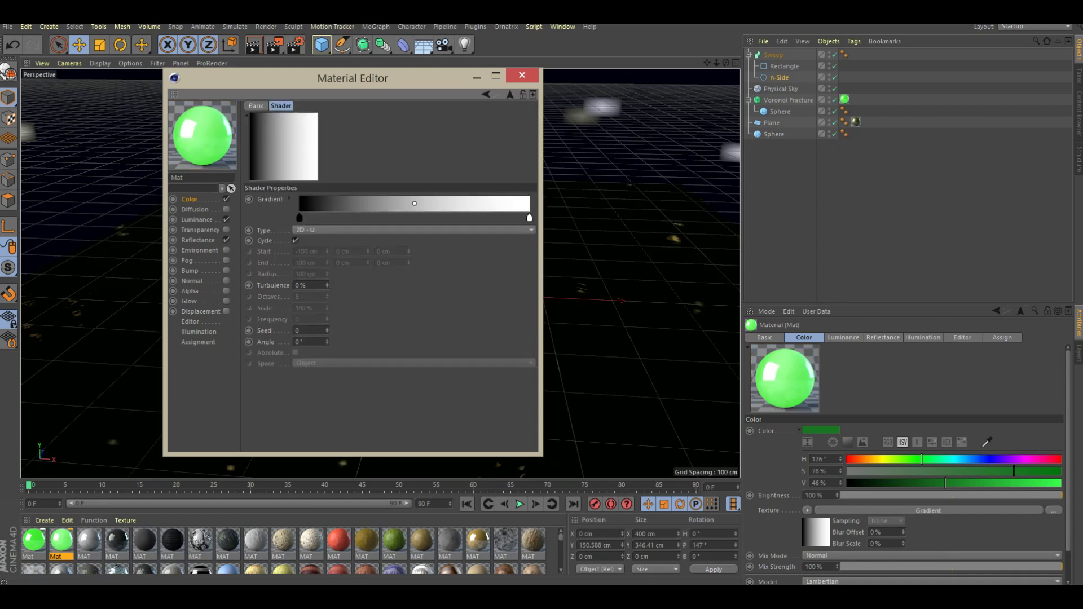
pyautogui.click(289, 199)
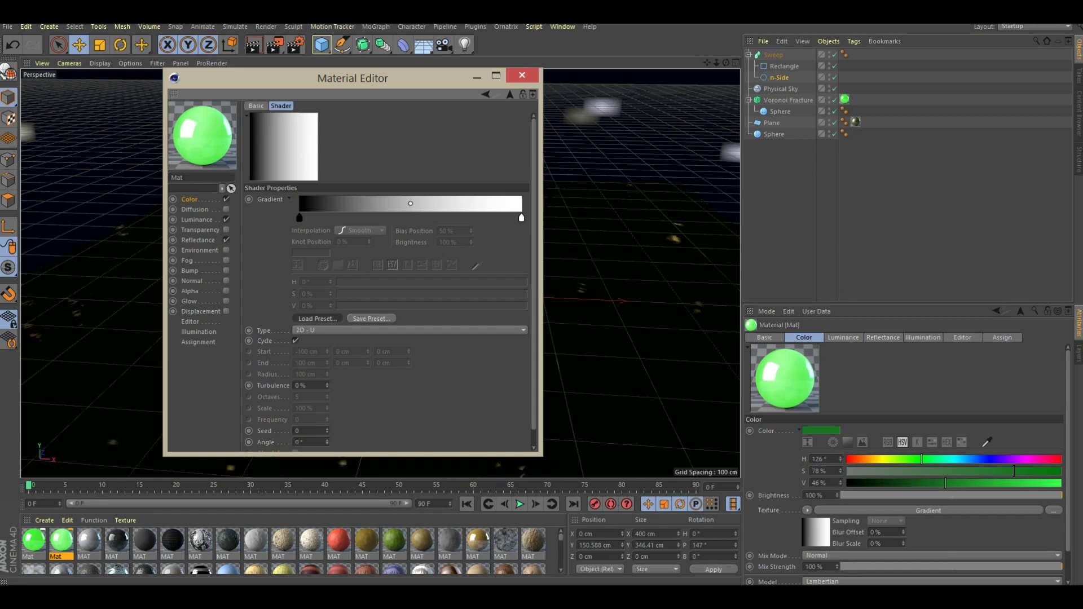
pyautogui.click(317, 319)
pyautogui.click(400, 341)
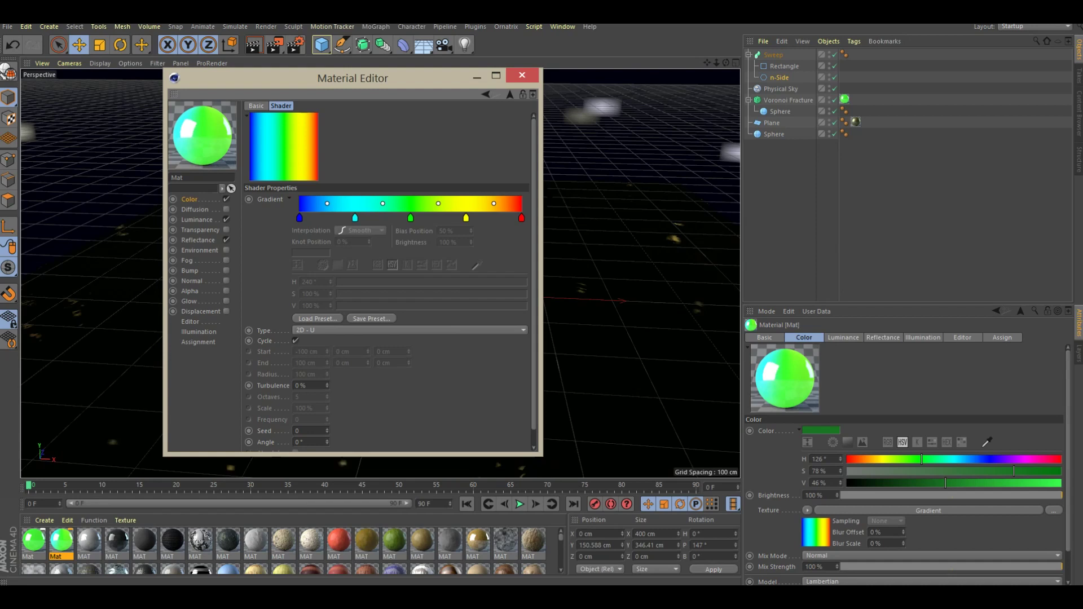
# Step: Copy the gradient into the Luminance channel and set luminance brightness to 51%
pyautogui.click(510, 94)
pyautogui.click(306, 199)
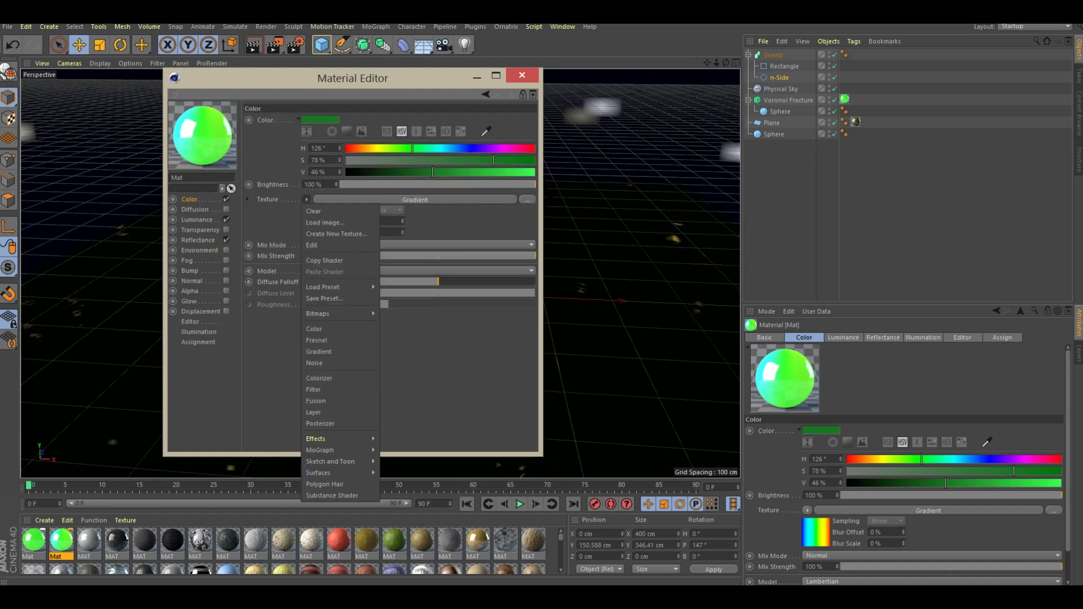
pyautogui.click(319, 260)
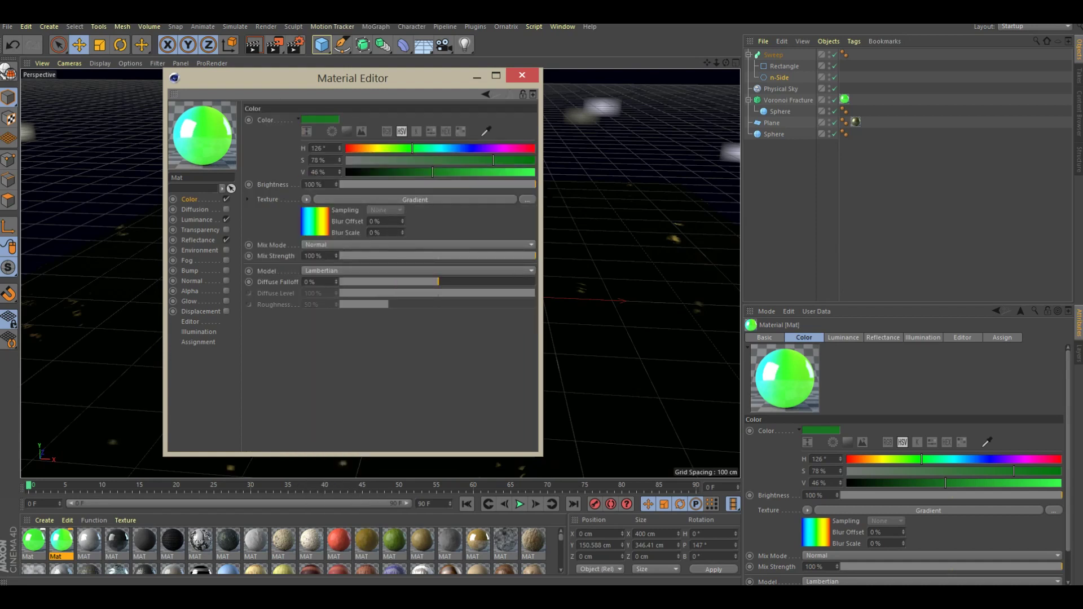
pyautogui.click(197, 219)
pyautogui.click(302, 199)
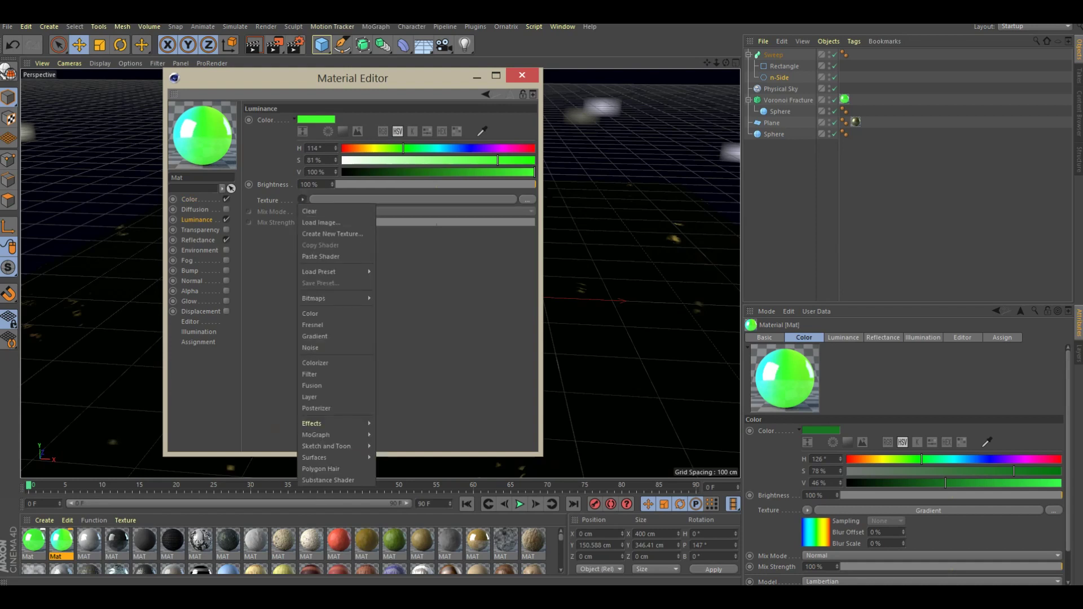
pyautogui.click(318, 256)
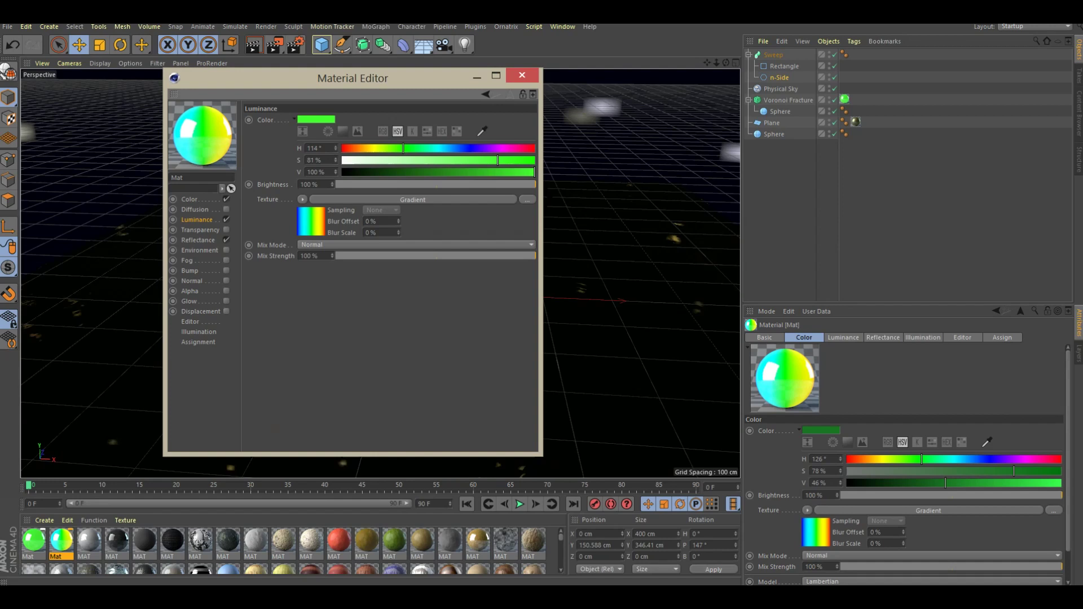
pyautogui.moveTo(534, 185); pyautogui.dragTo(437, 185)
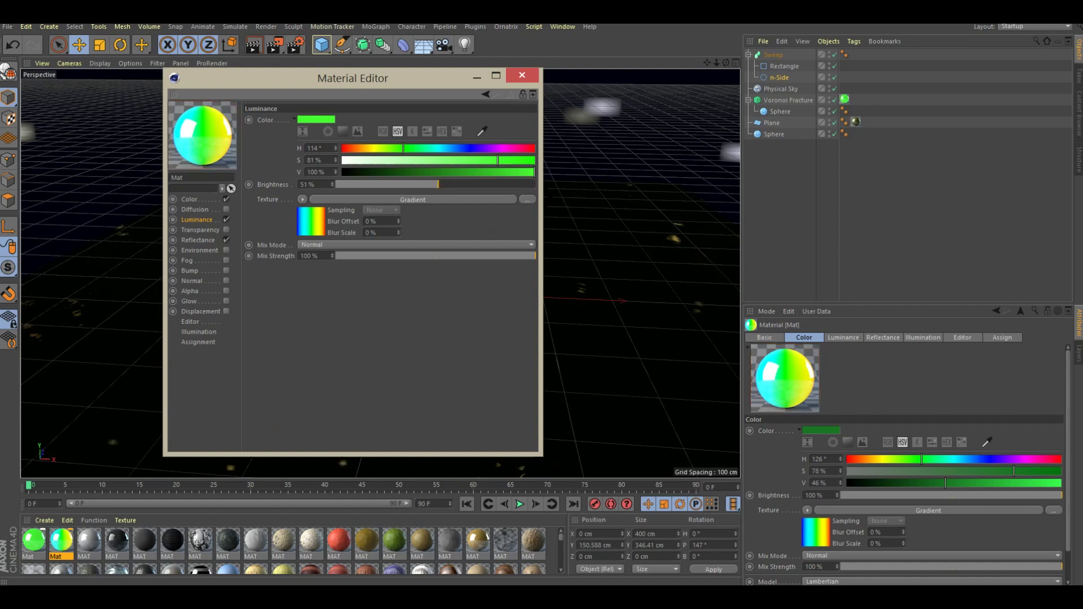
# Step: Raise the Reflectance layer brightness to 82%
pyautogui.click(198, 240)
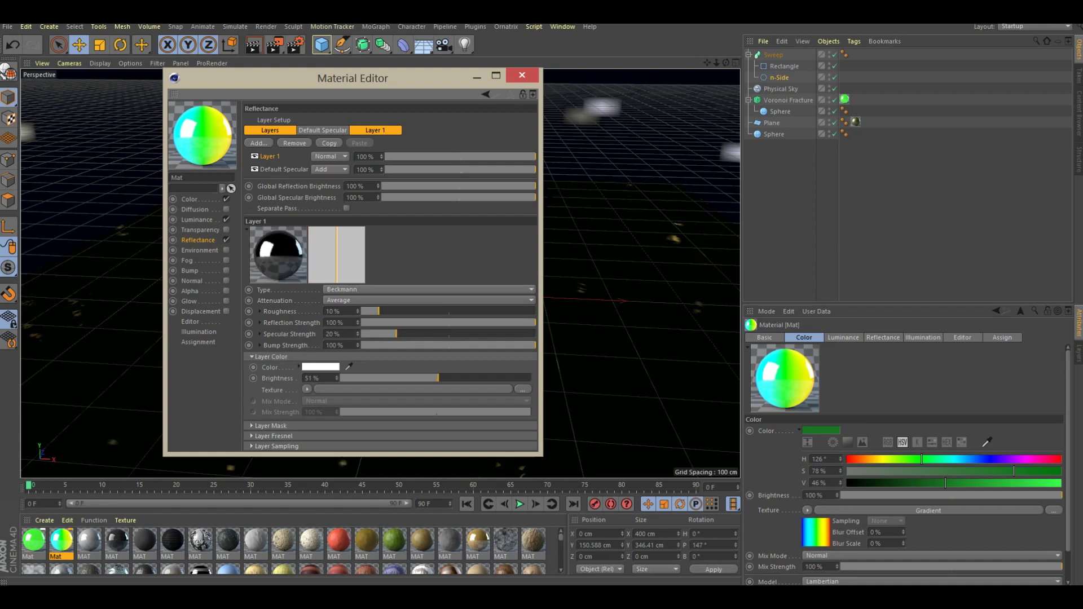
pyautogui.moveTo(437, 378); pyautogui.dragTo(482, 378)
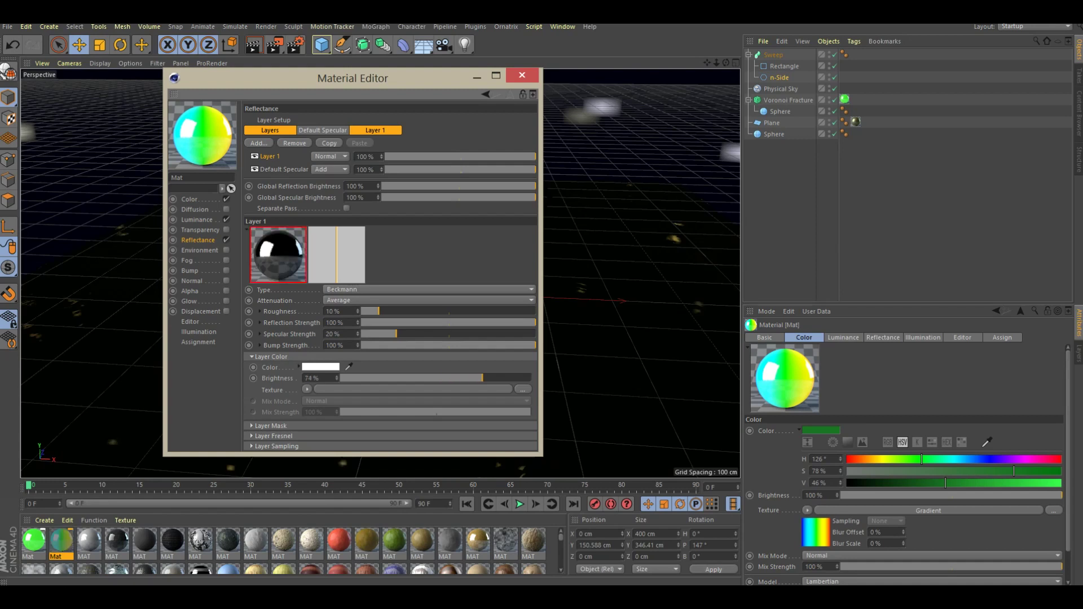
pyautogui.moveTo(482, 378); pyautogui.dragTo(498, 378)
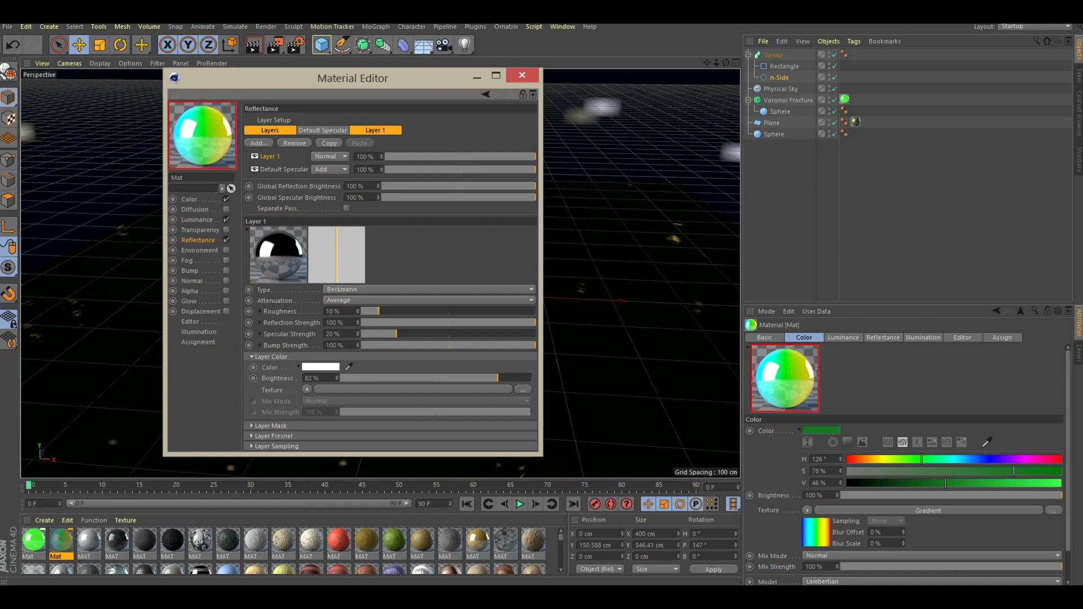
pyautogui.click(522, 75)
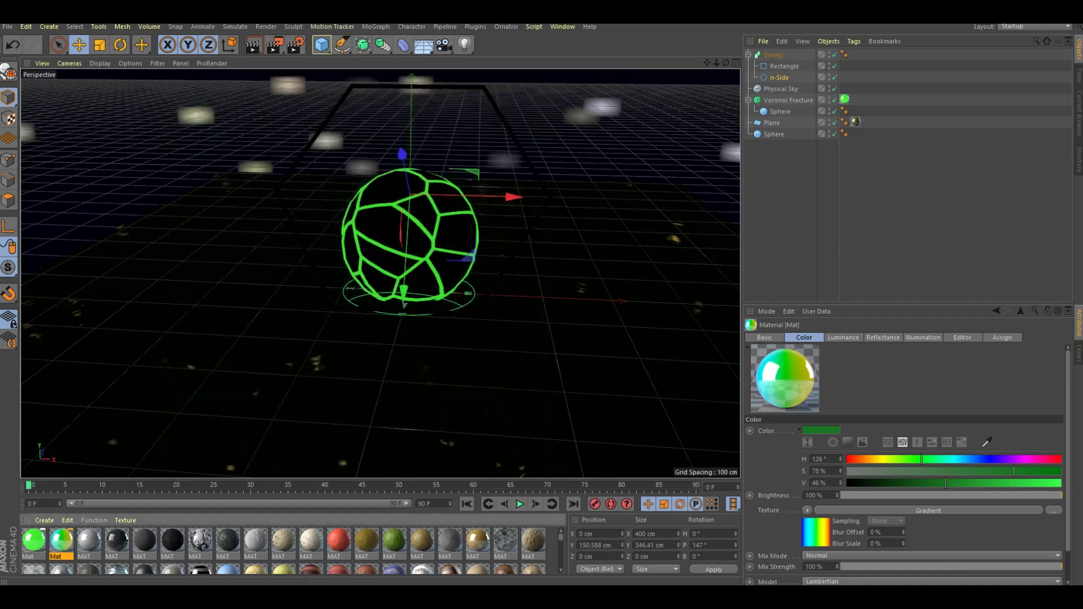
# Step: Apply the gradient material to the Sweep frame, render a preview, and add a Sphere
pyautogui.moveTo(61, 541); pyautogui.dragTo(773, 55)
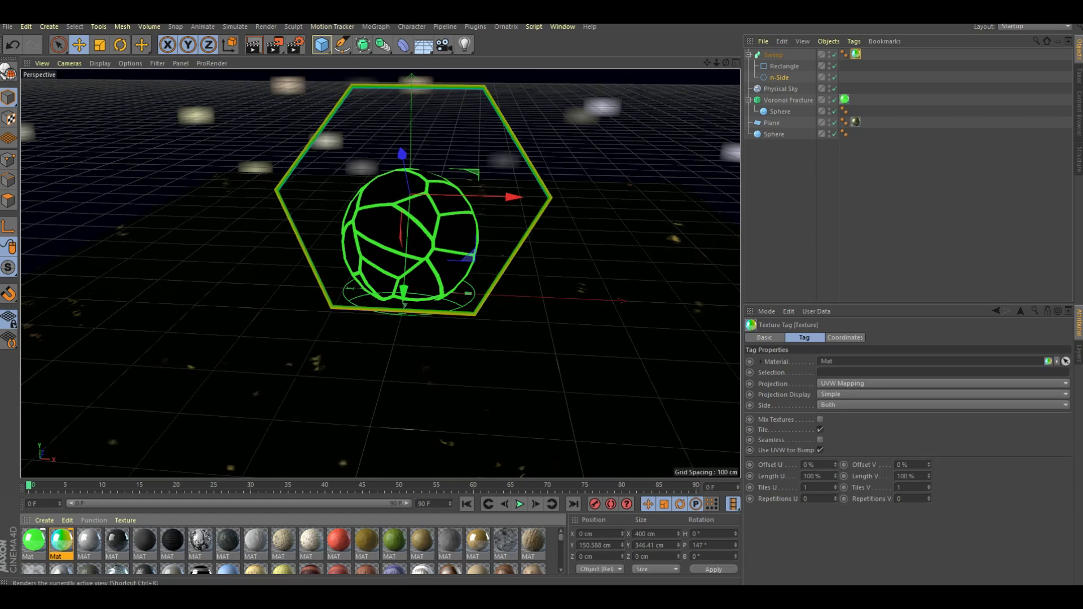
pyautogui.hotkey('ctrl', 'r')
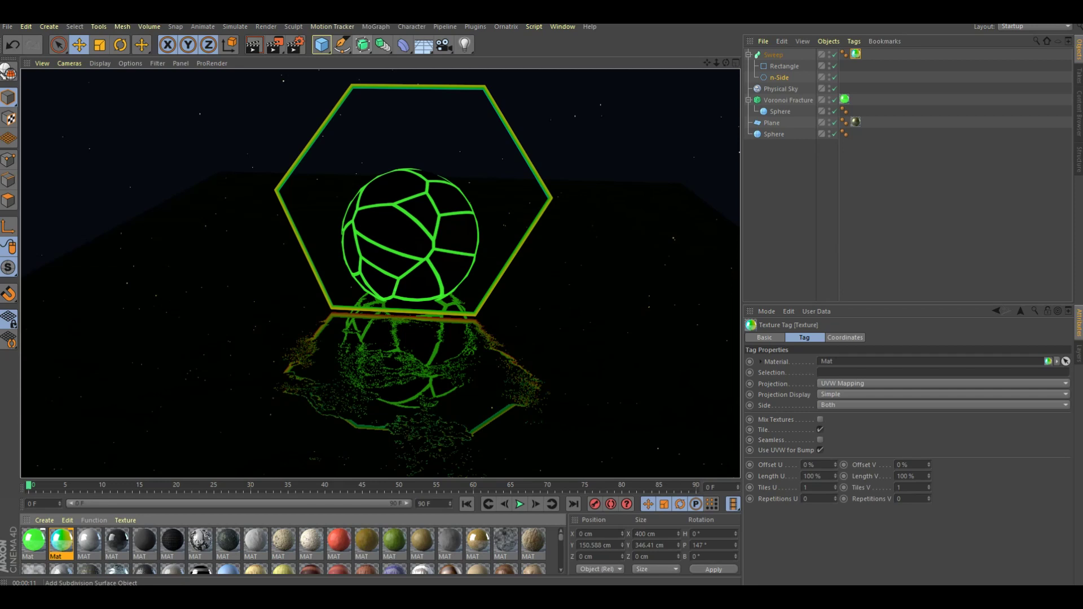
pyautogui.moveTo(321, 45); pyautogui.dragTo(550, 80)
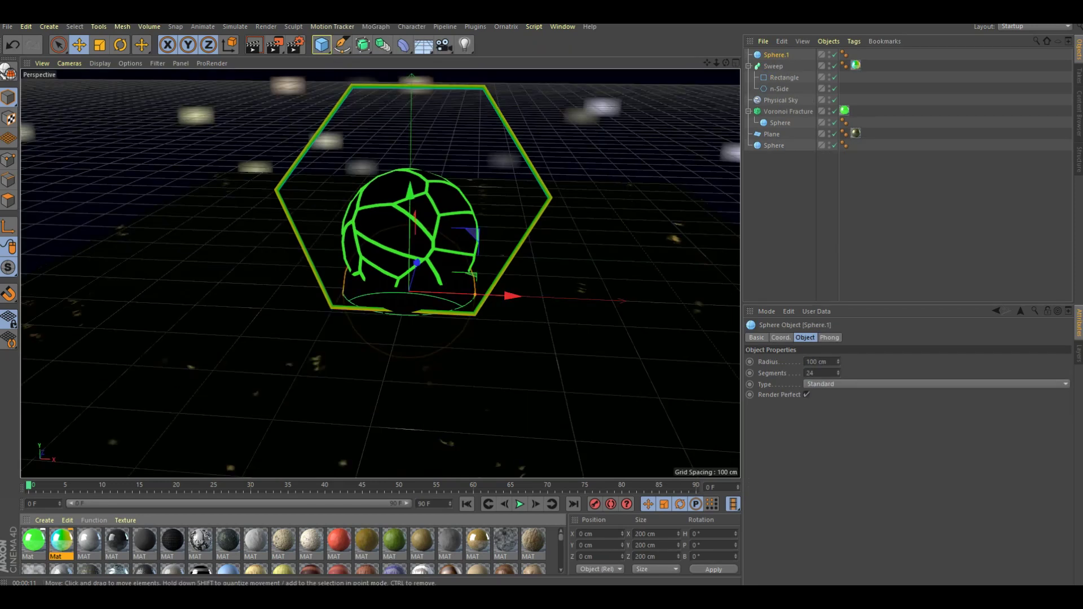
# Step: Give Sphere.1 a 10 cm radius and the teal material
pyautogui.doubleClick(812, 362)
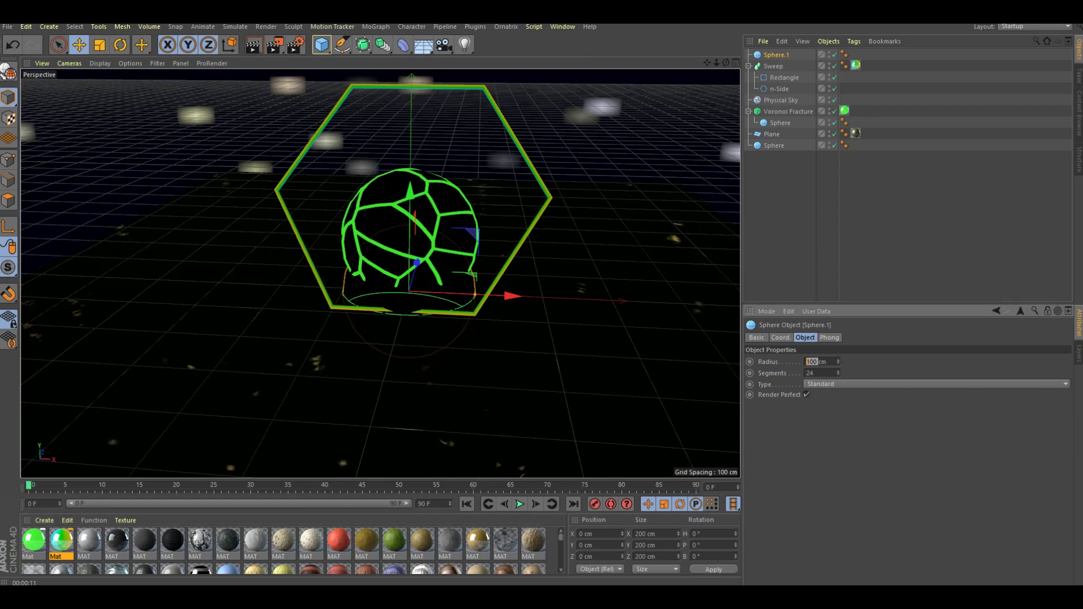
pyautogui.write('10')
pyautogui.press('Return')
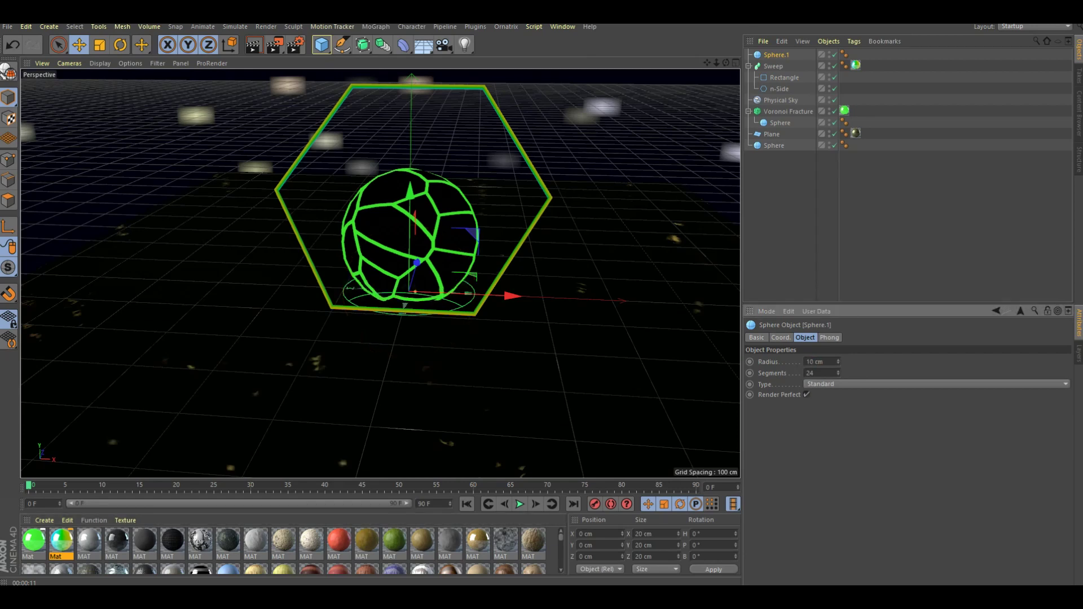
pyautogui.scroll(-3, 293, 547)
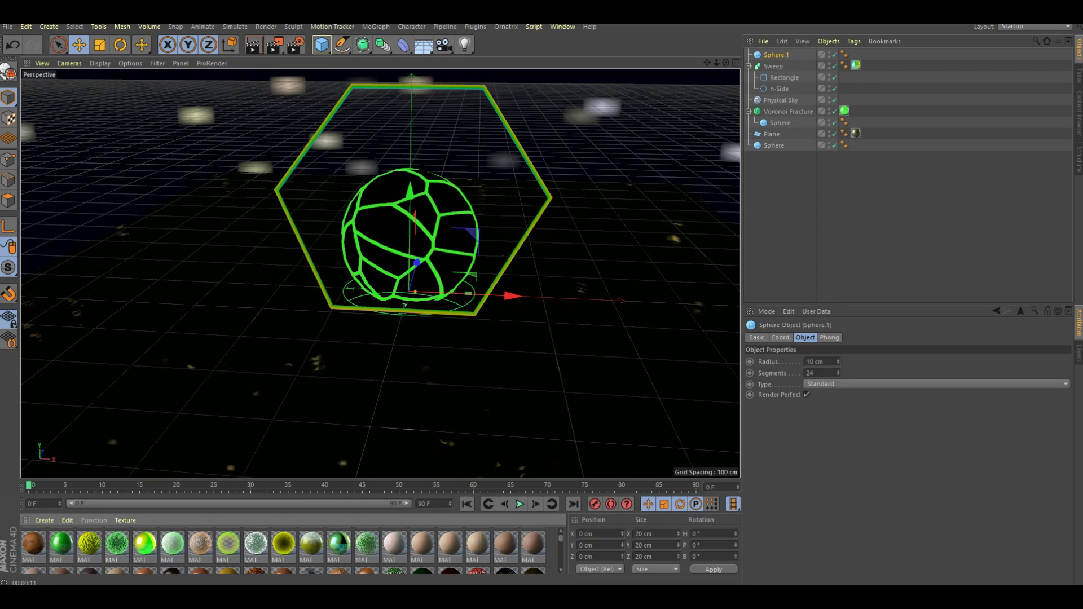
pyautogui.moveTo(338, 543); pyautogui.dragTo(778, 54)
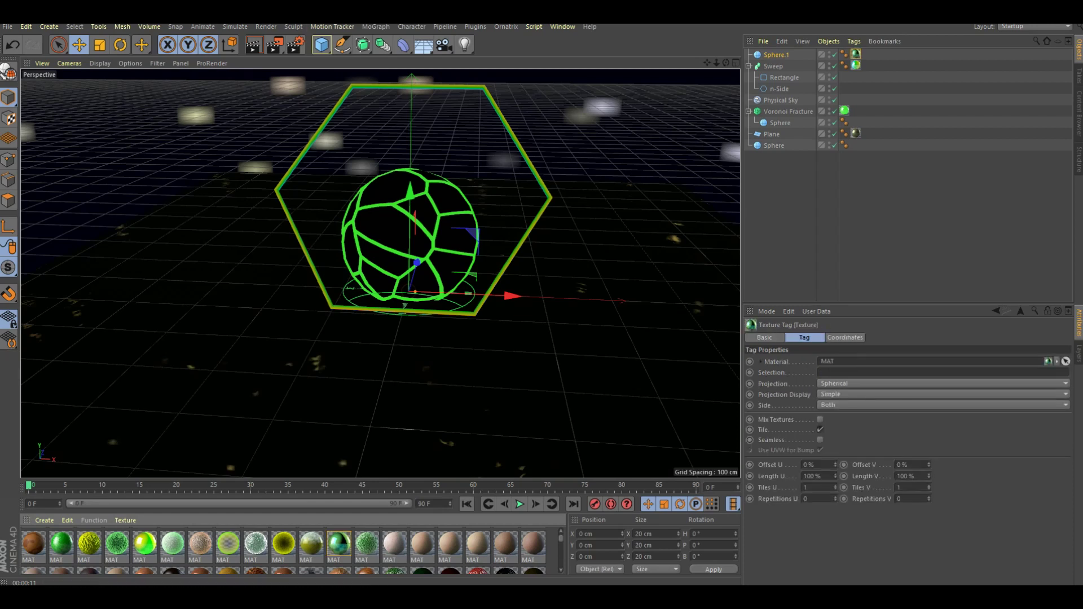
# Step: Clone Sphere.1 with a MoGraph Cloner set to Grid Array mode
pyautogui.click(376, 27)
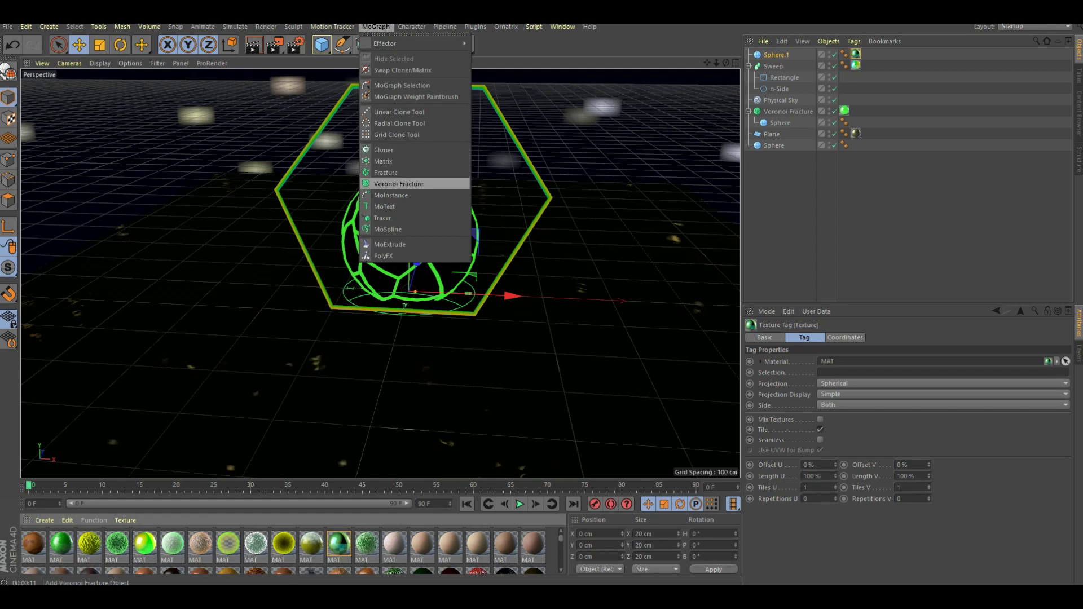
pyautogui.click(389, 150)
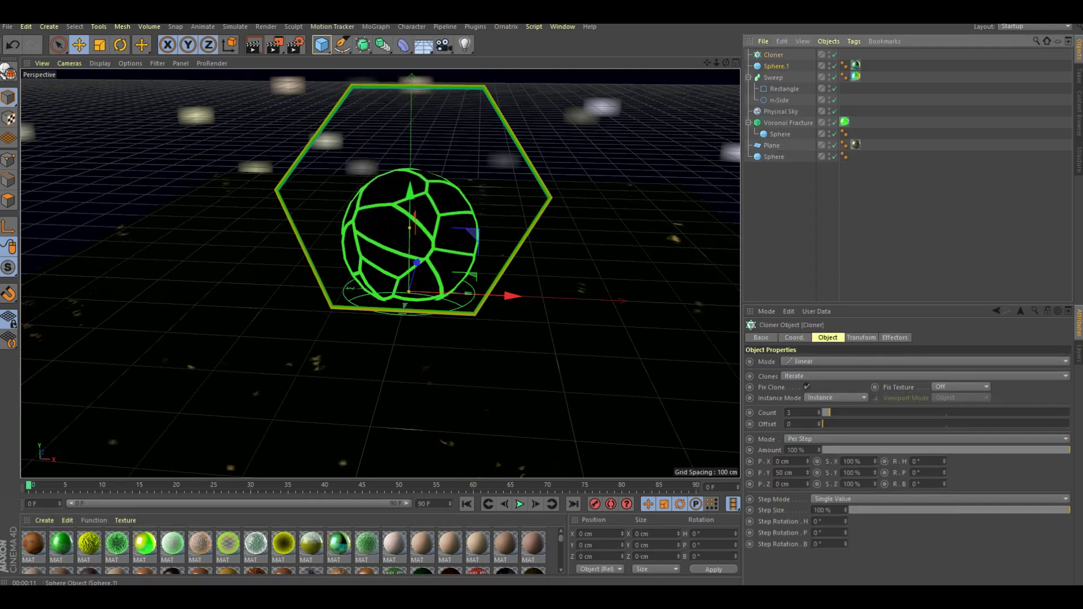
pyautogui.moveTo(776, 66); pyautogui.dragTo(772, 55)
pyautogui.click(924, 361)
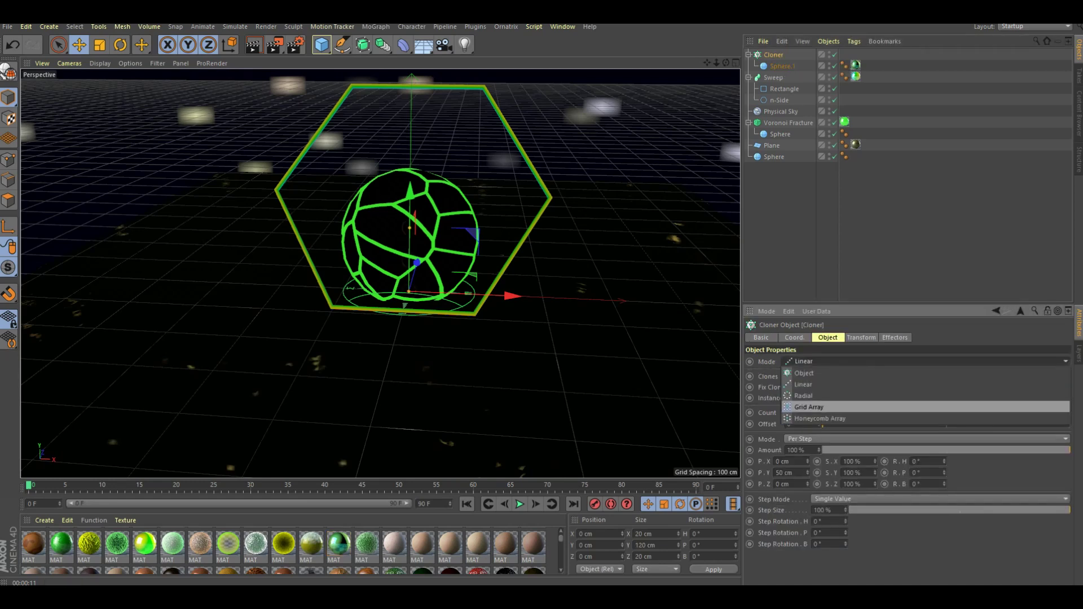
pyautogui.click(809, 406)
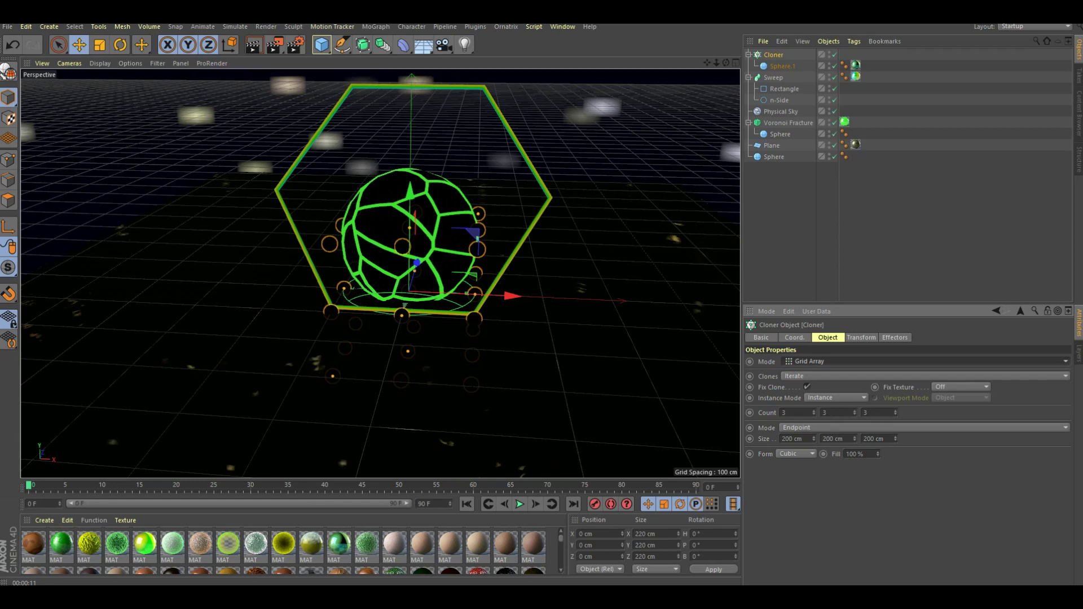
pyautogui.doubleClick(787, 438)
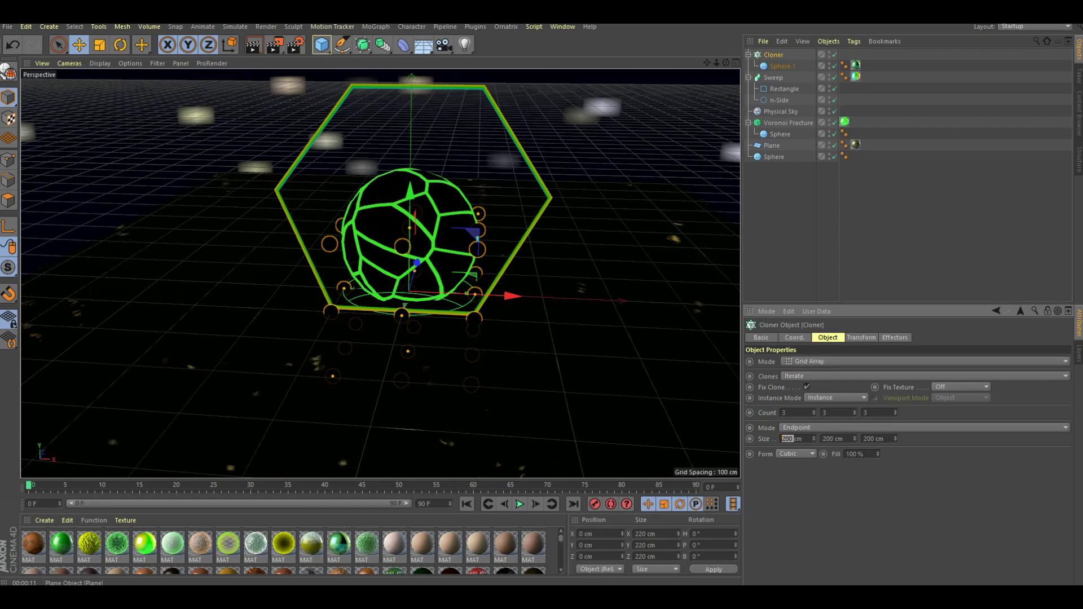
# Step: Make the floor plane 1500 by 1500 cm
pyautogui.click(772, 146)
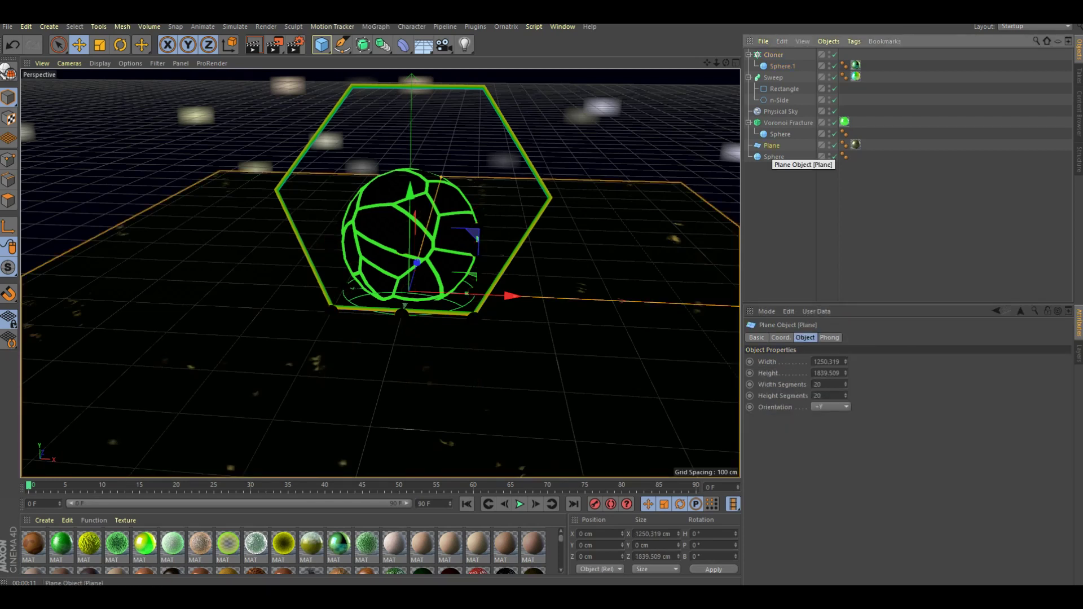
pyautogui.doubleClick(826, 362)
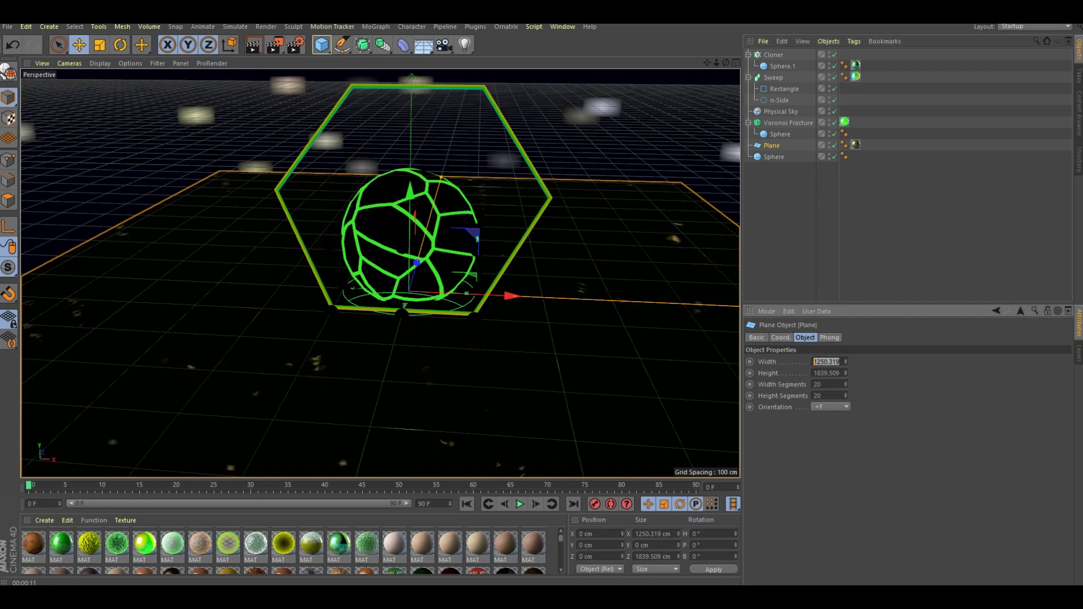
pyautogui.write('1500')
pyautogui.press('Tab')
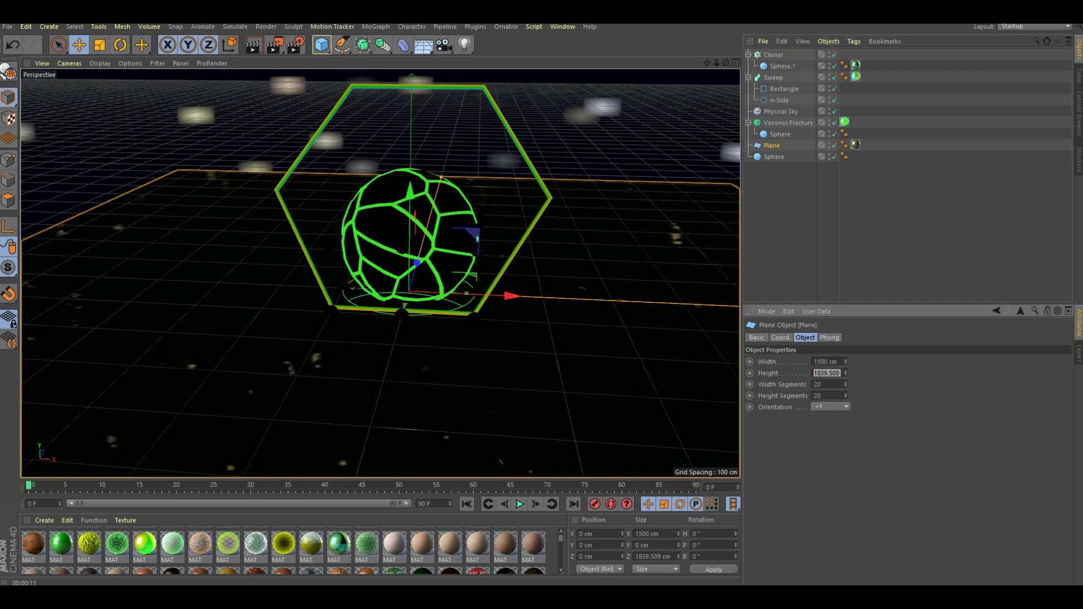
pyautogui.write('1500cm')
pyautogui.press('Return')
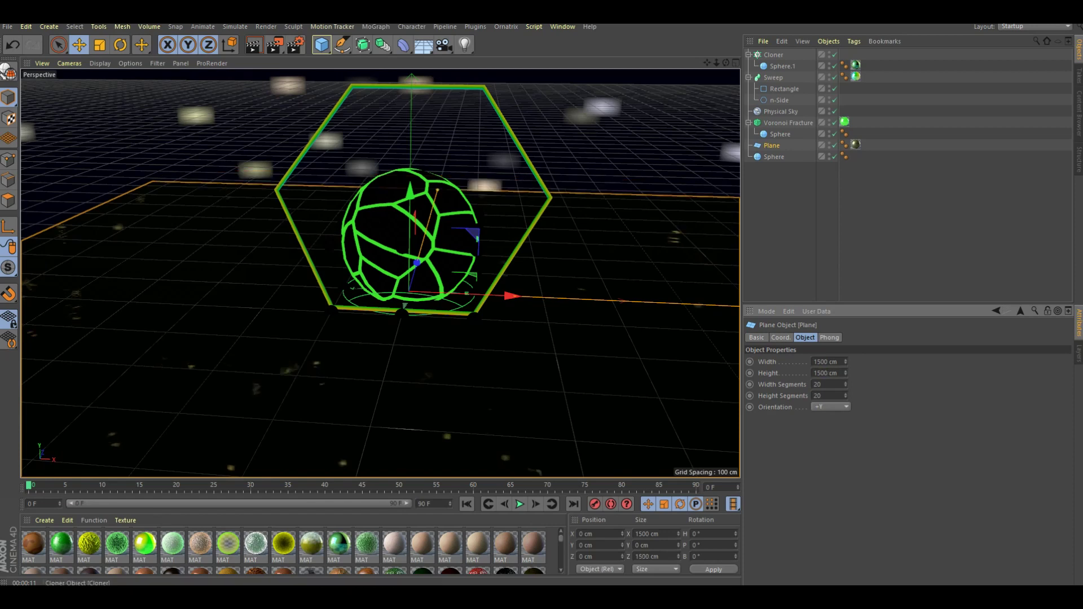
# Step: Set the Cloner grid size to 800 × 1 × 900 cm
pyautogui.click(773, 54)
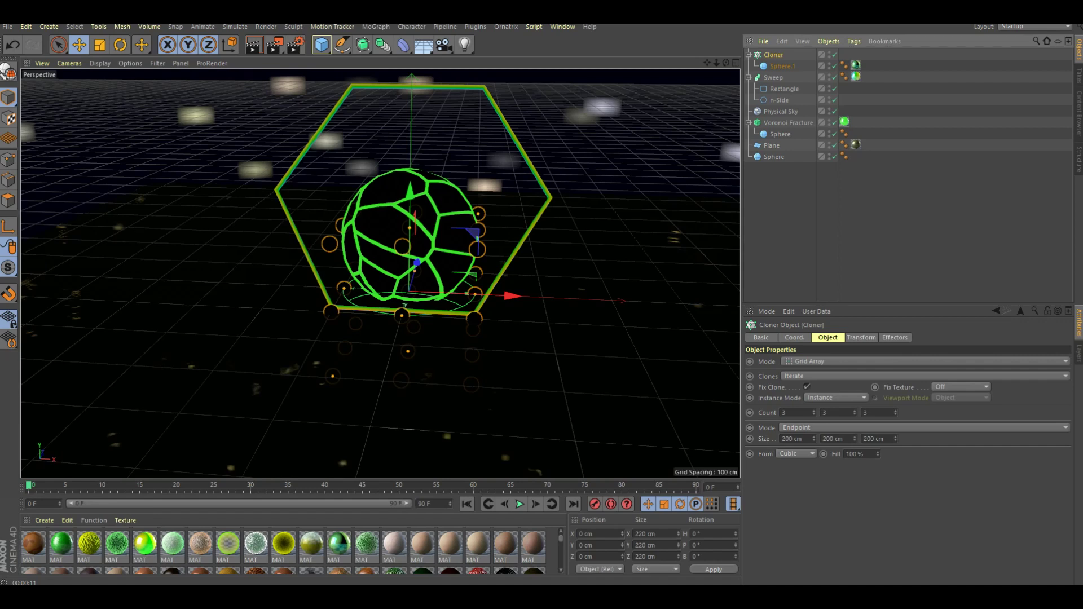
pyautogui.doubleClick(787, 439)
pyautogui.write('800')
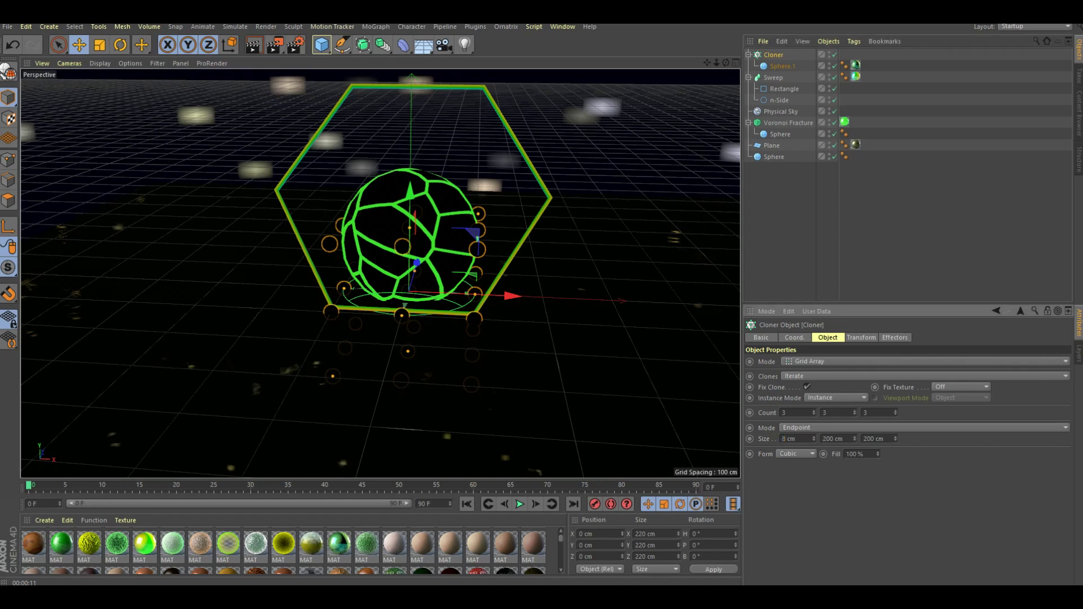
pyautogui.press('Tab')
pyautogui.write('1')
pyautogui.press('Return')
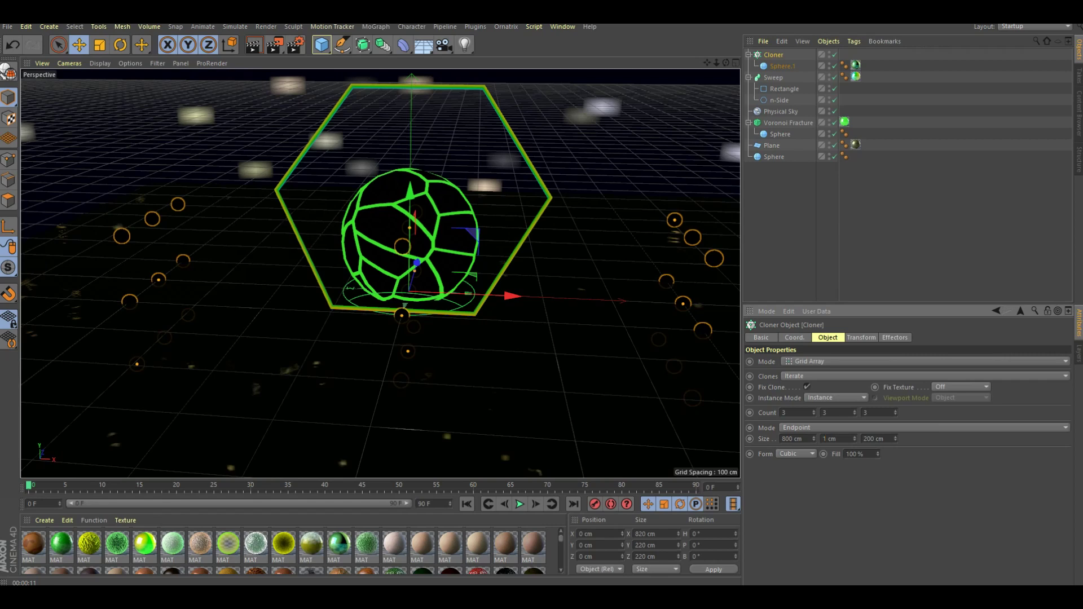
pyautogui.press('Tab')
pyautogui.write('900')
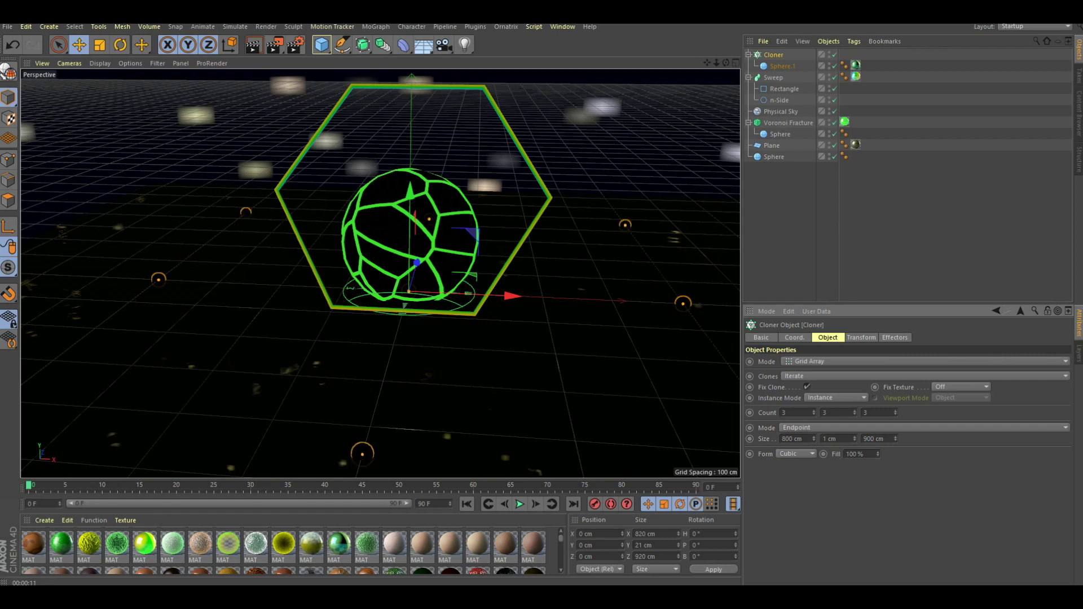
pyautogui.write('1')
pyautogui.hotkey('shift', 'Tab')
# Step: Set the grid count to 7 by 7, lift it slightly above the floor, and render
pyautogui.write('7')
pyautogui.press('Tab')
pyautogui.press('Tab')
pyautogui.write('7')
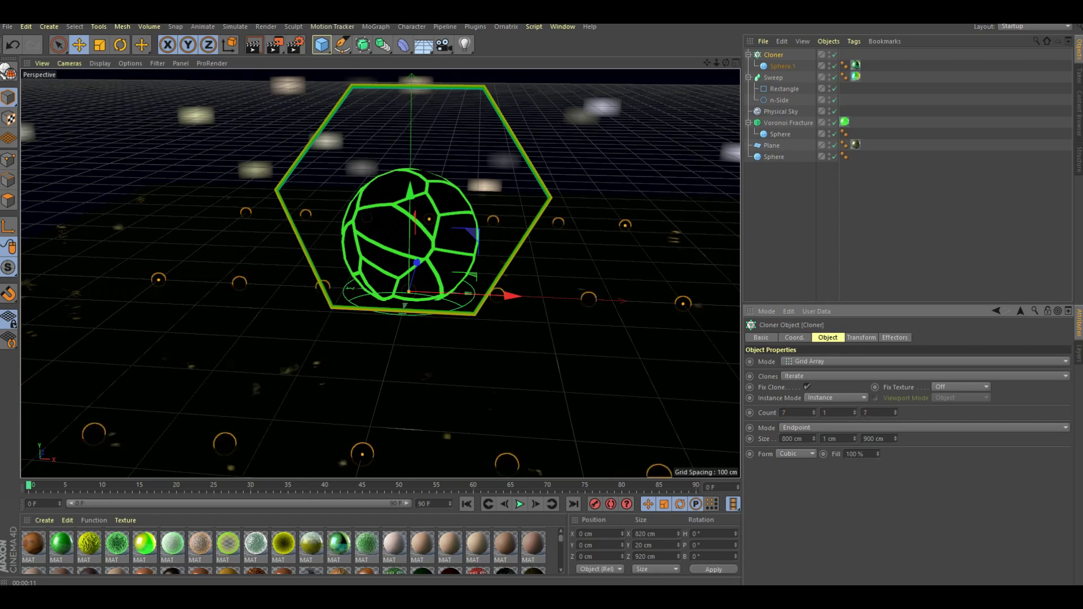
pyautogui.press('Return')
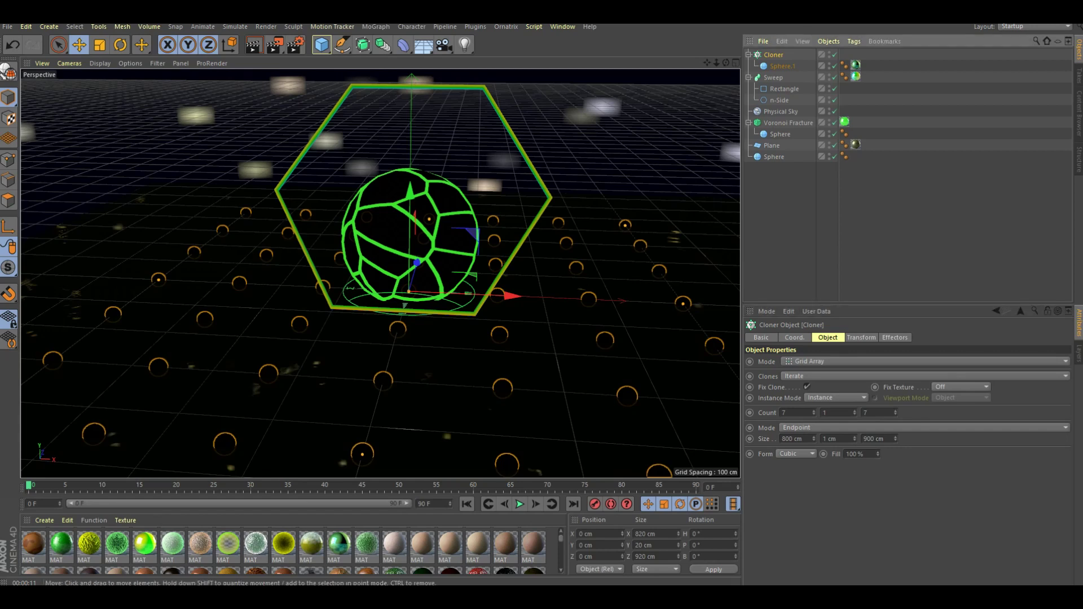
pyautogui.moveTo(411, 189); pyautogui.dragTo(410, 179)
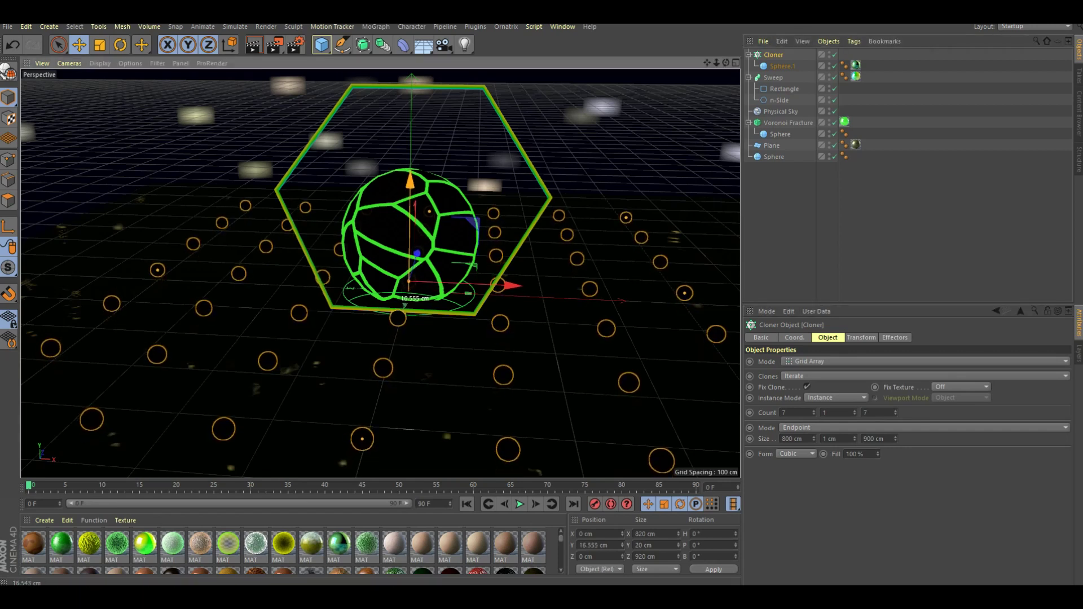
pyautogui.hotkey('ctrl', 'r')
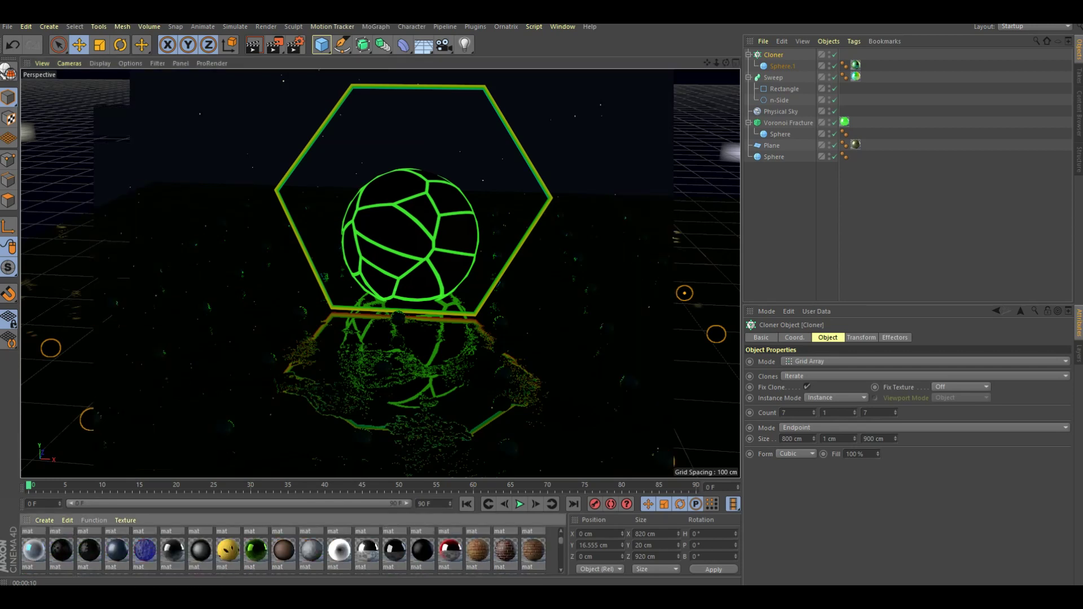
# Step: Apply darker materials to the Voronoi Fracture and Sphere.1, then render a preview
pyautogui.scroll(-1, 281, 550)
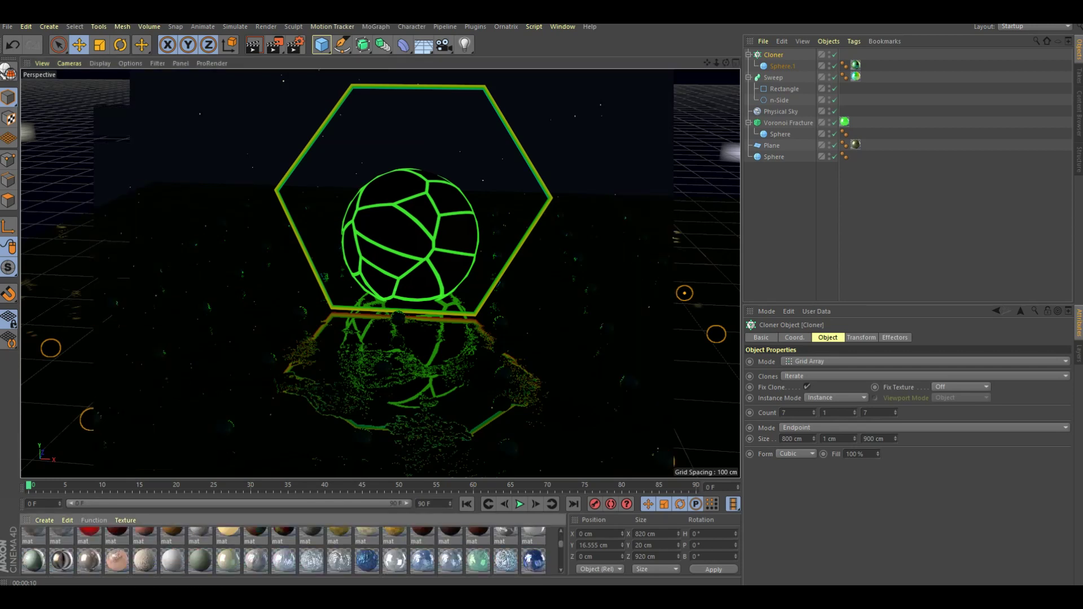
pyautogui.scroll(-1, 282, 550)
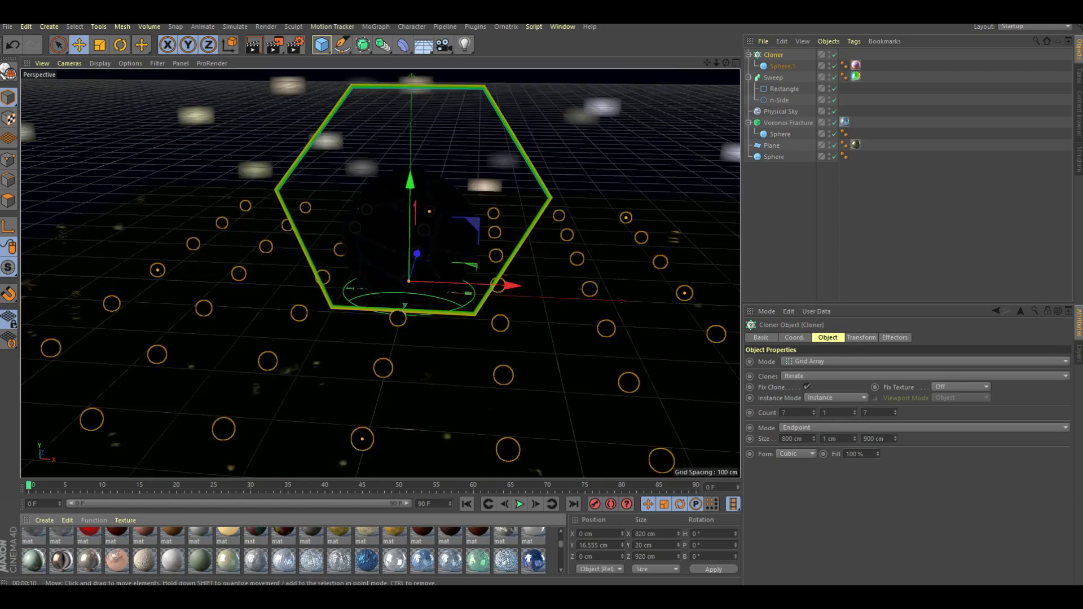
pyautogui.hotkey('ctrl', 'r')
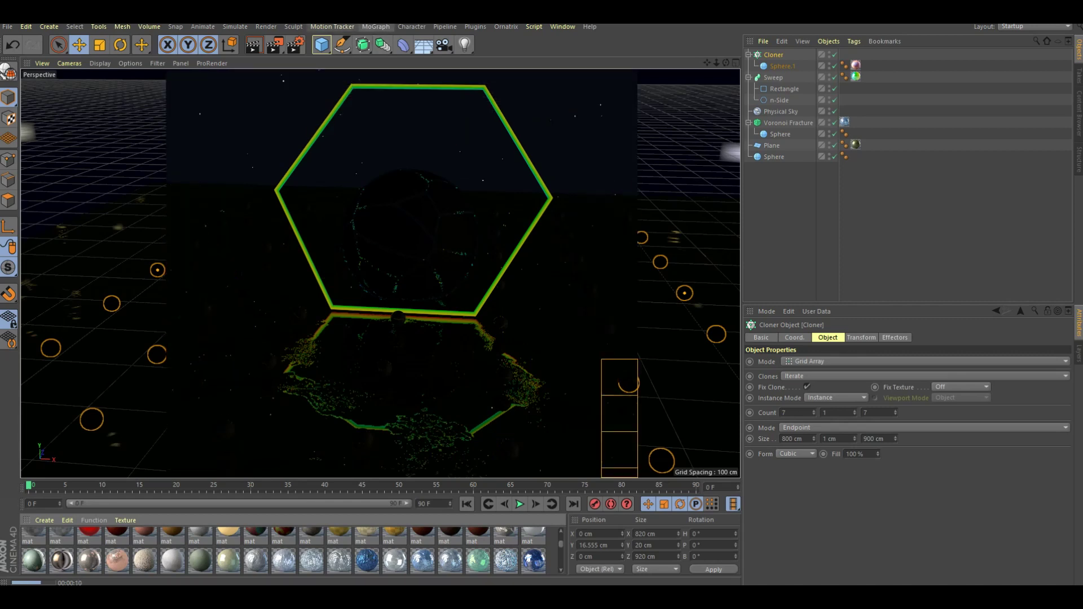
# Step: Add a Random effector with its vertical position offset set to 0
pyautogui.click(376, 27)
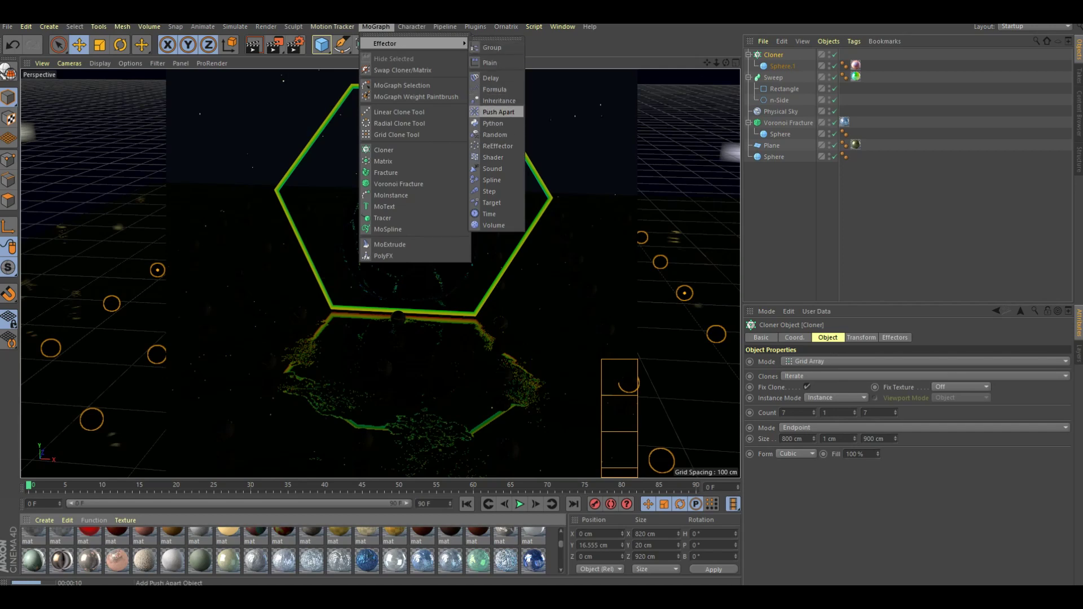
pyautogui.click(495, 134)
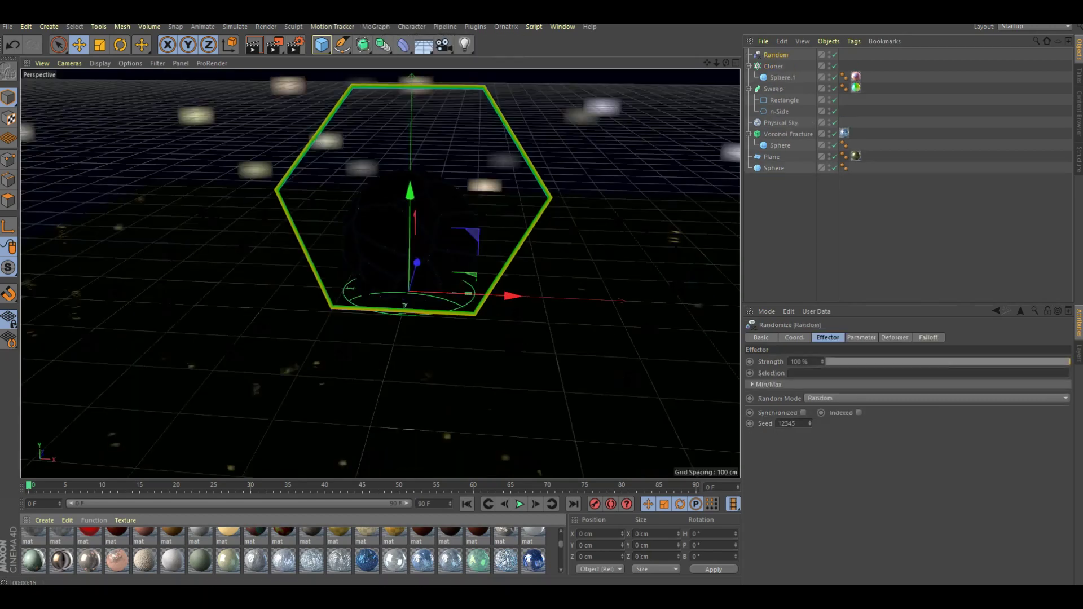
pyautogui.click(861, 337)
pyautogui.click(807, 403)
pyautogui.write('0')
pyautogui.press('Return')
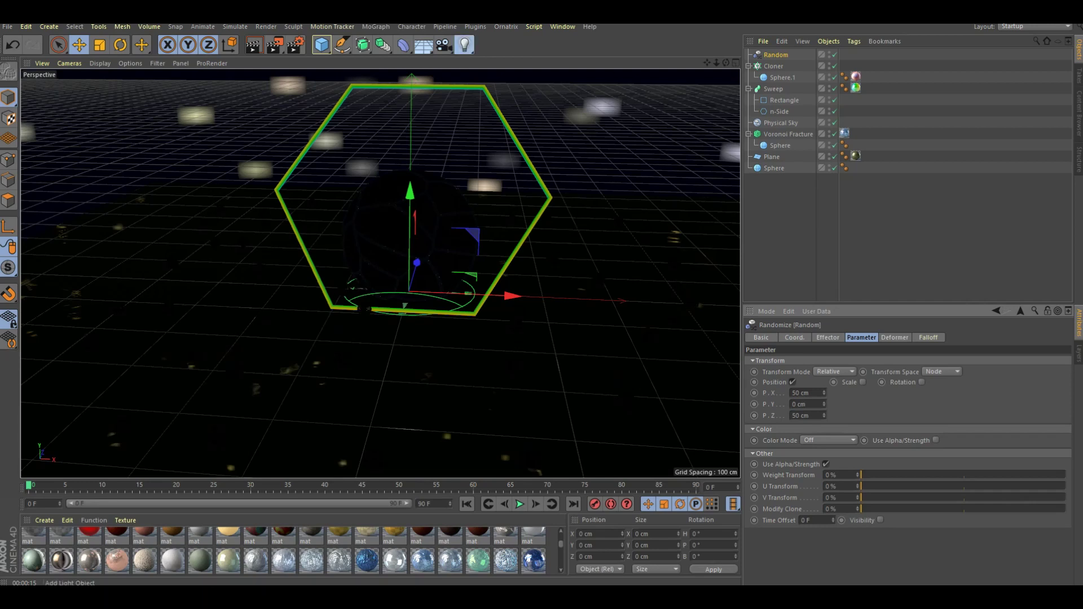
# Step: Add a light about 318 cm above the spheres and render the blue floor
pyautogui.click(464, 45)
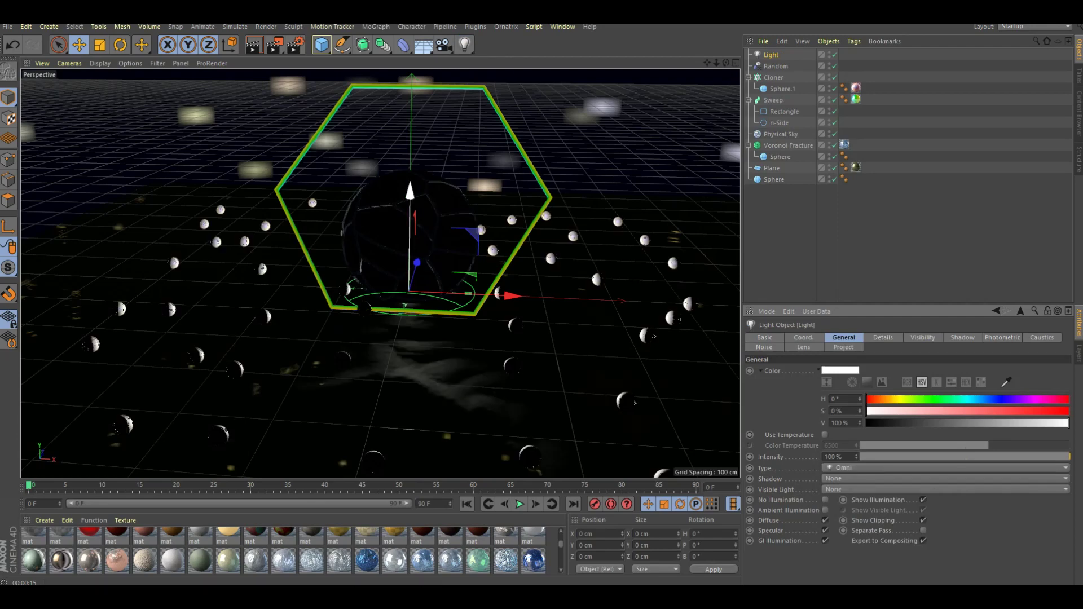
pyautogui.moveTo(410, 190); pyautogui.dragTo(412, 76)
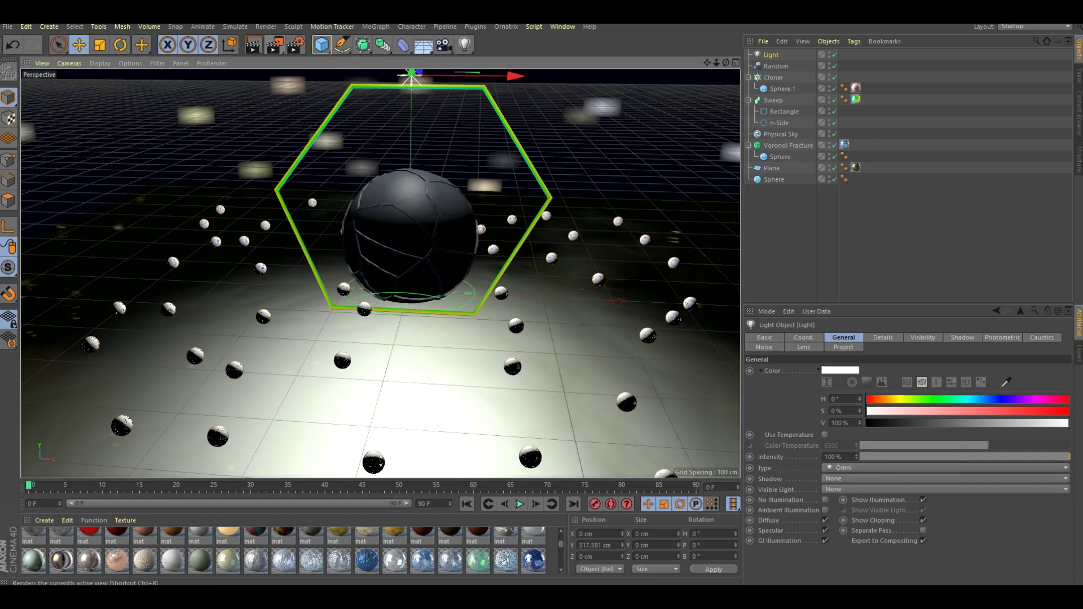
pyautogui.click(254, 45)
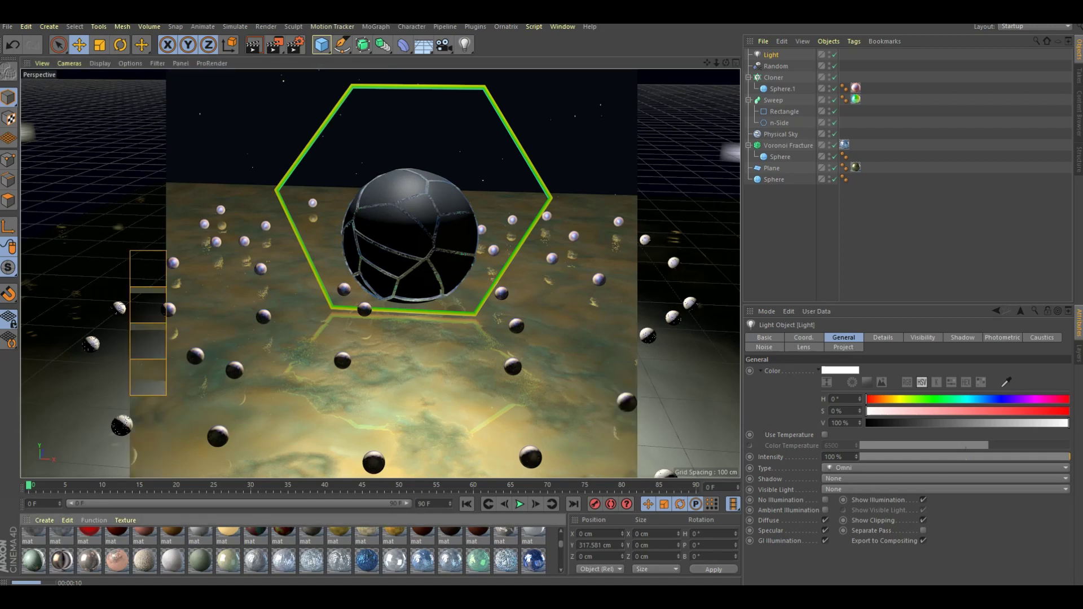
pyautogui.hotkey('ctrl', 'z')
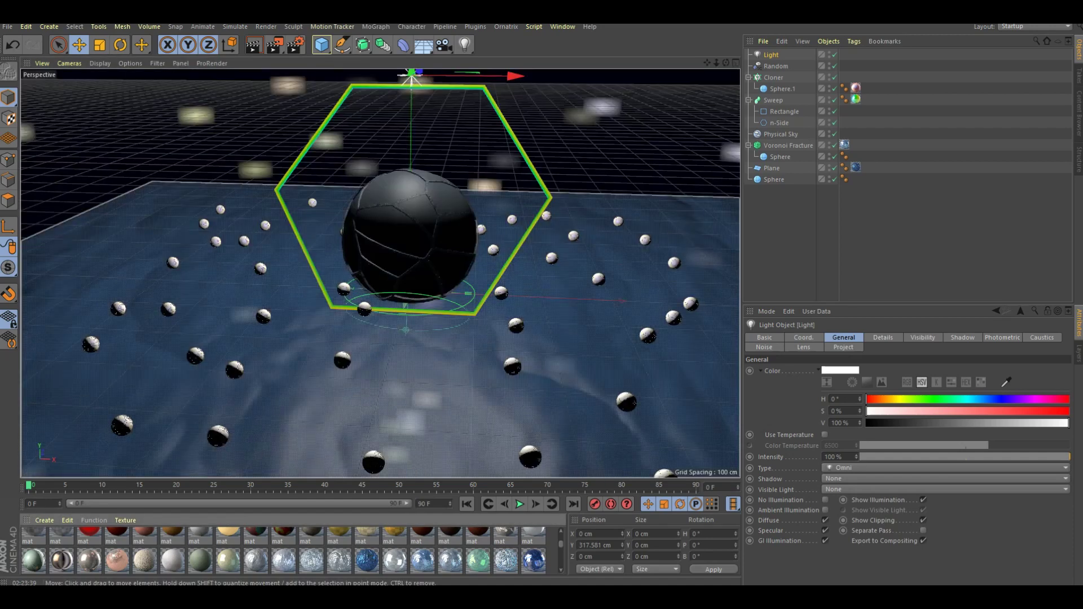
pyautogui.hotkey('ctrl', 'r')
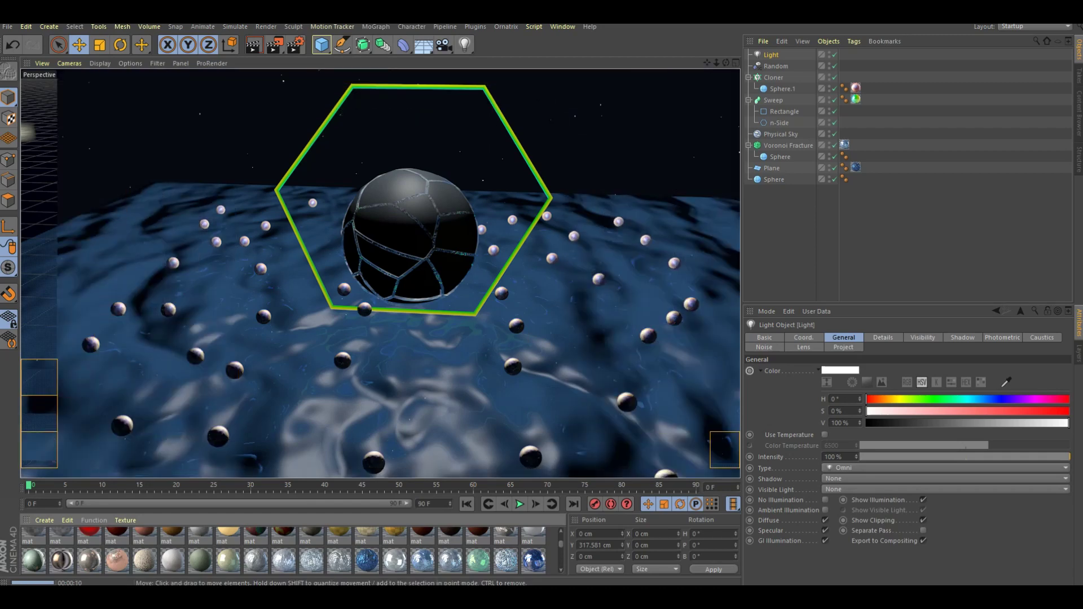
pyautogui.scroll(-3, 282, 550)
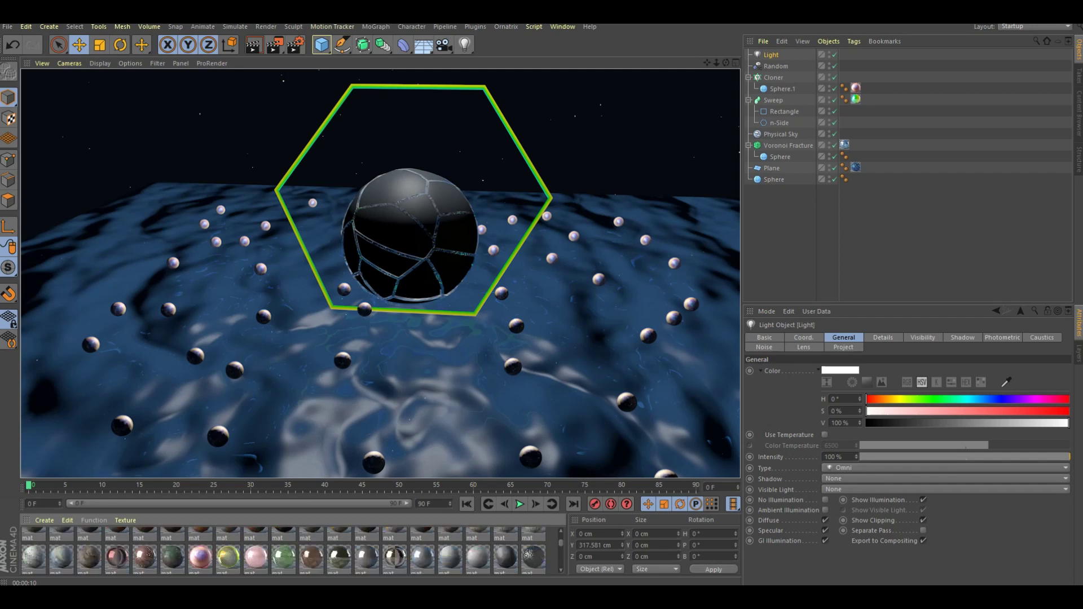
pyautogui.scroll(-3, 282, 550)
pyautogui.scroll(-3, 282, 550)
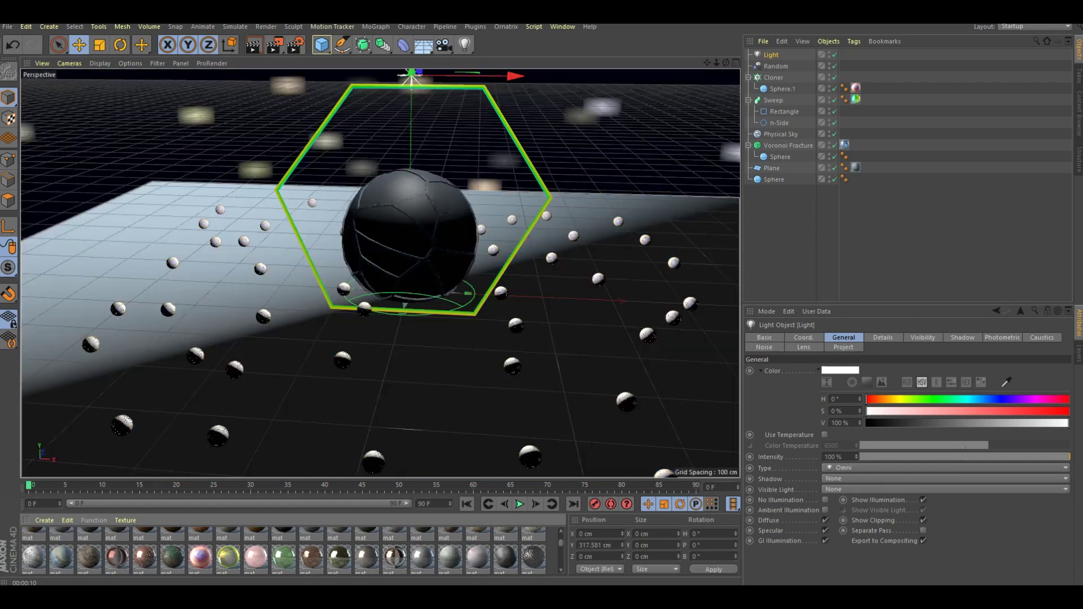
pyautogui.hotkey('ctrl', 'r')
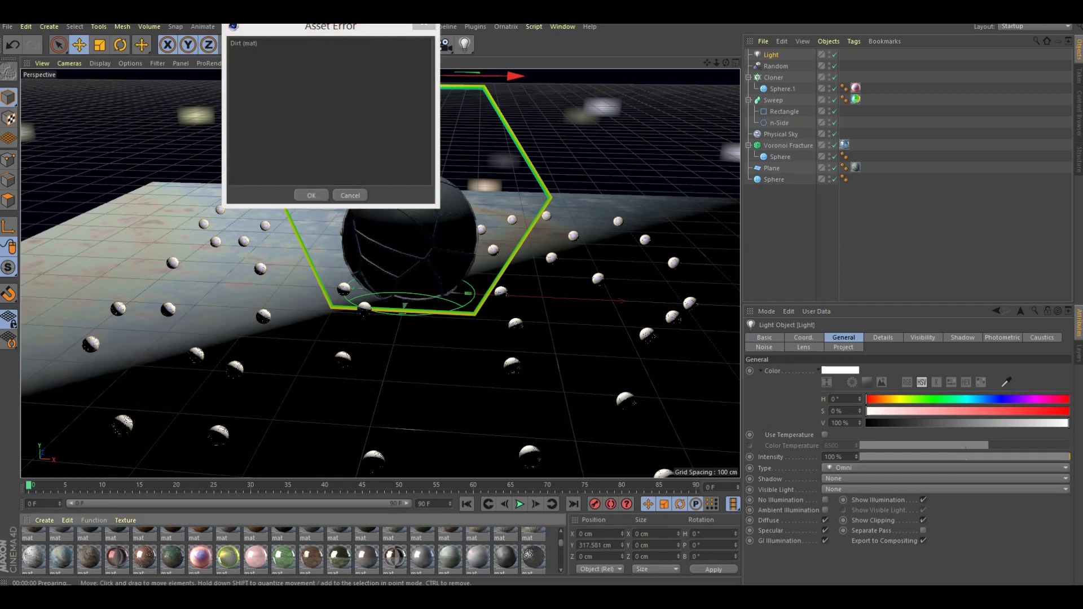
pyautogui.press('Return')
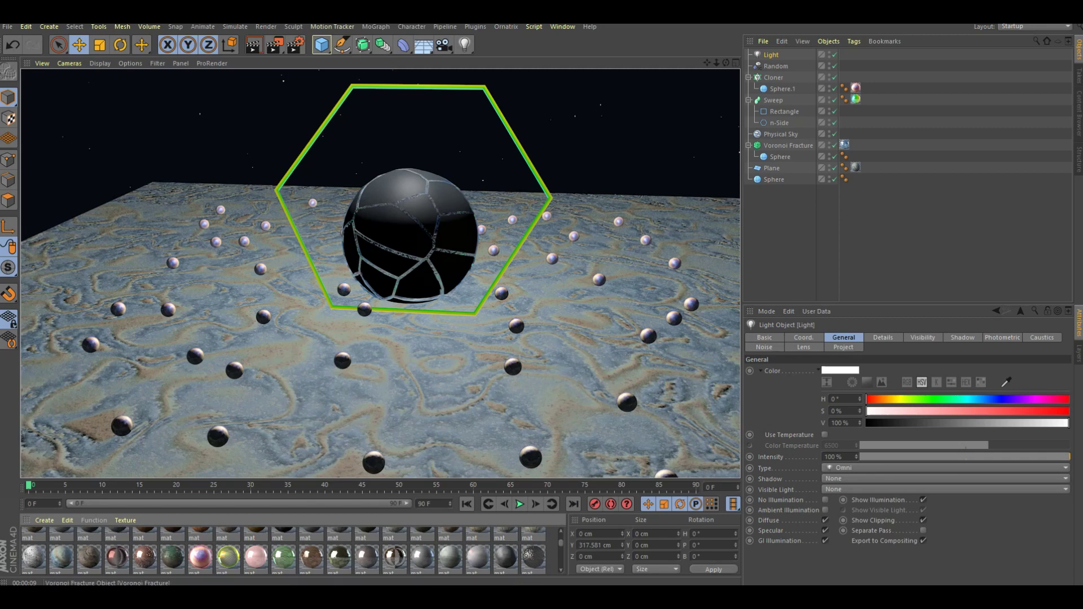
pyautogui.click(781, 134)
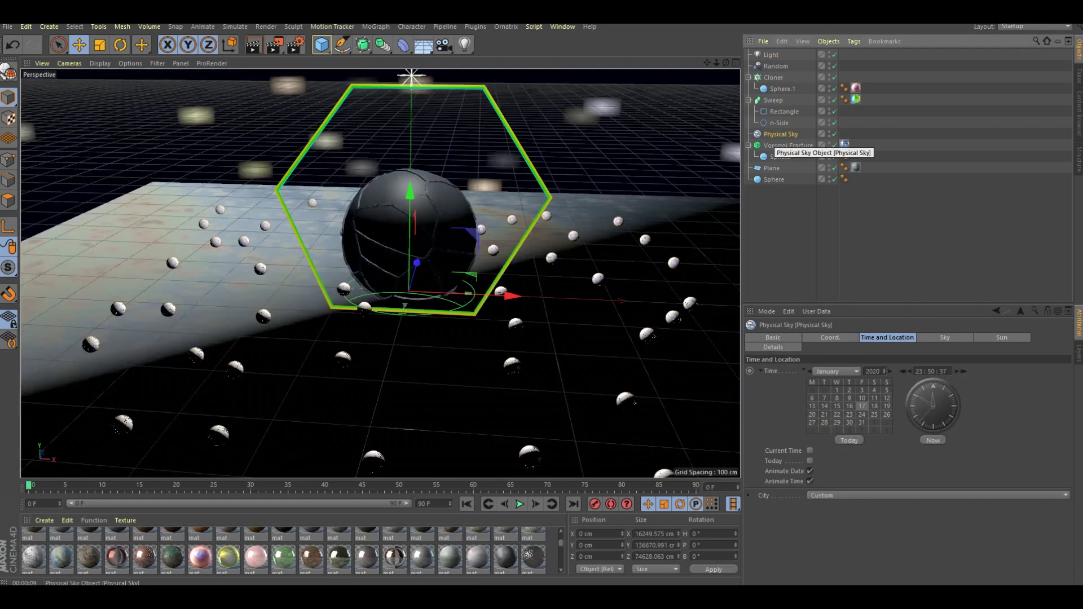
# Step: Replace the Physical Sky with a Background object carrying the marbled material
pyautogui.press('Delete')
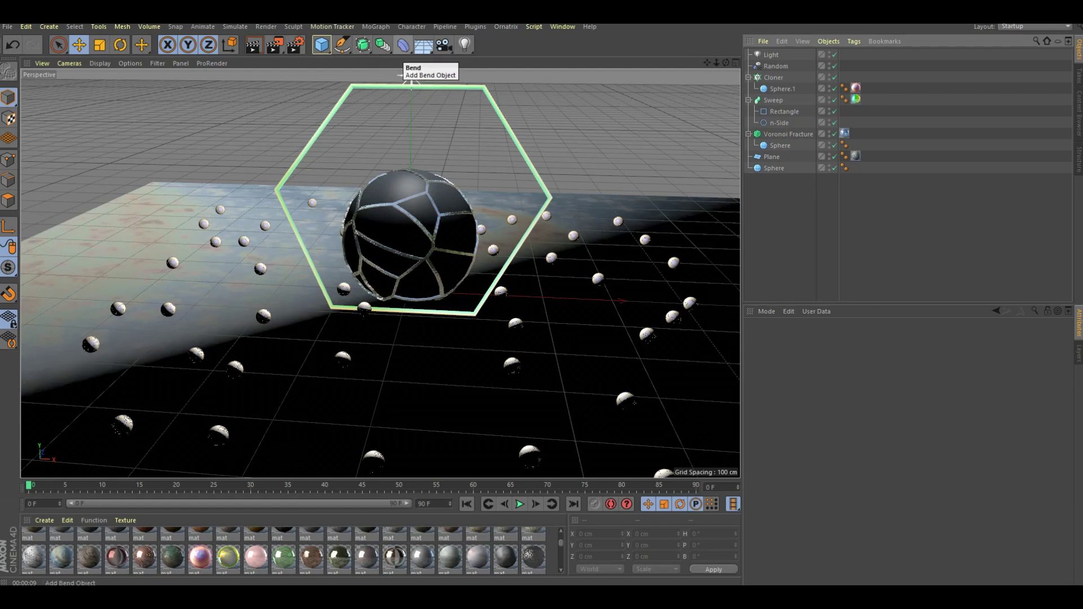
pyautogui.click(423, 45)
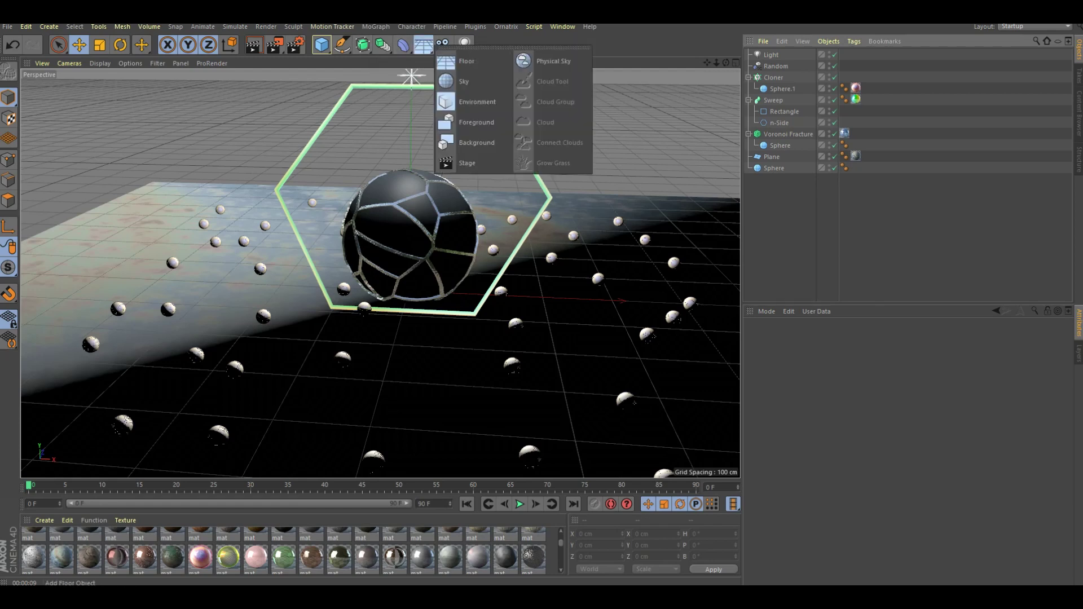
pyautogui.click(477, 143)
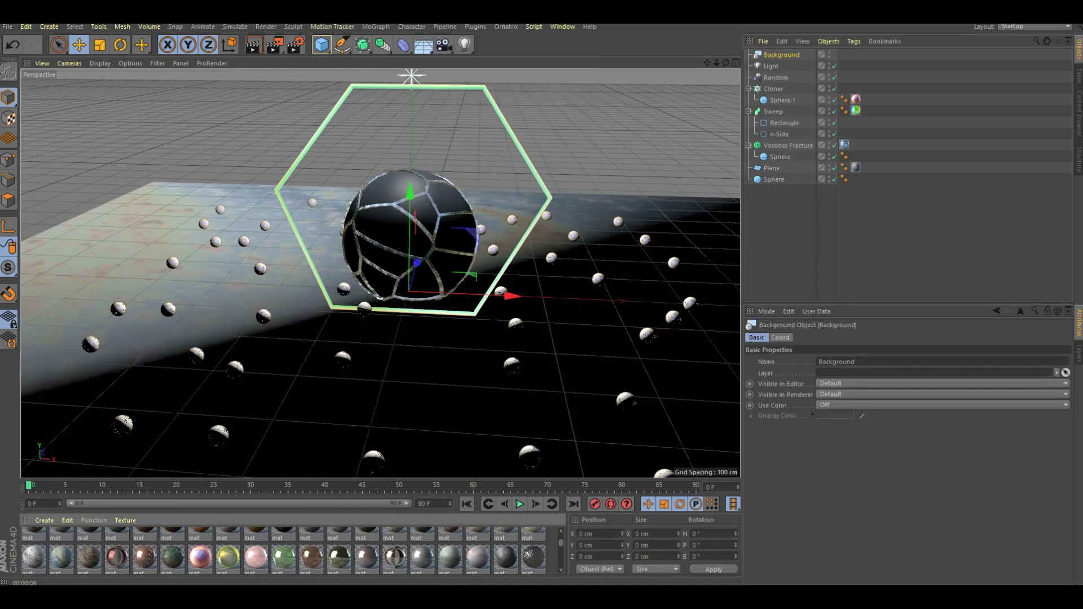
pyautogui.moveTo(61, 556); pyautogui.dragTo(781, 55)
# Step: Give the Background a Compositing tag, render a preview, and remove its texture tag
pyautogui.rightClick(783, 55)
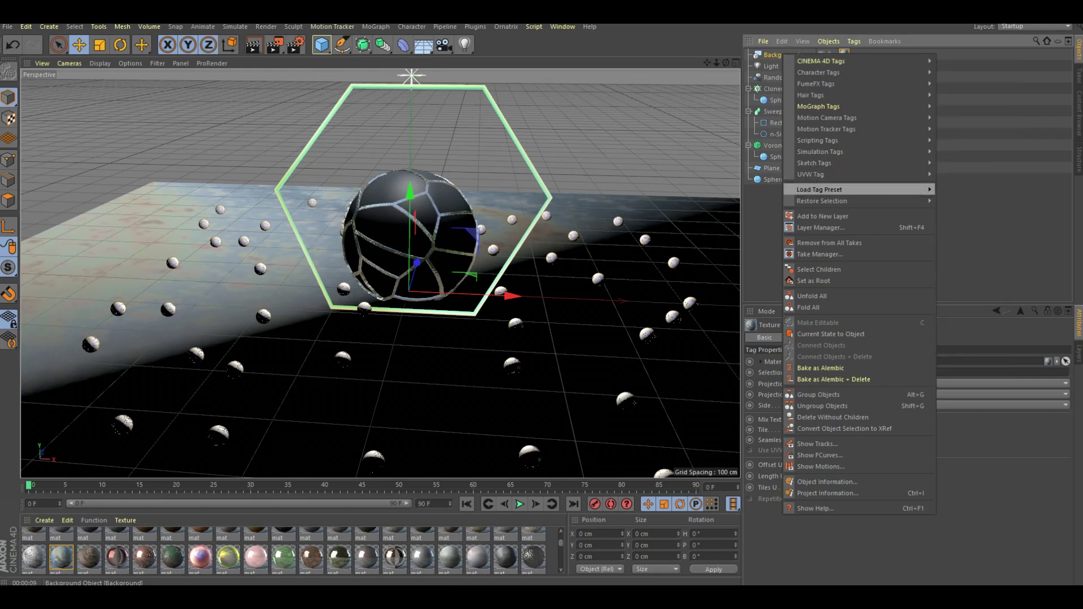
pyautogui.press('Escape')
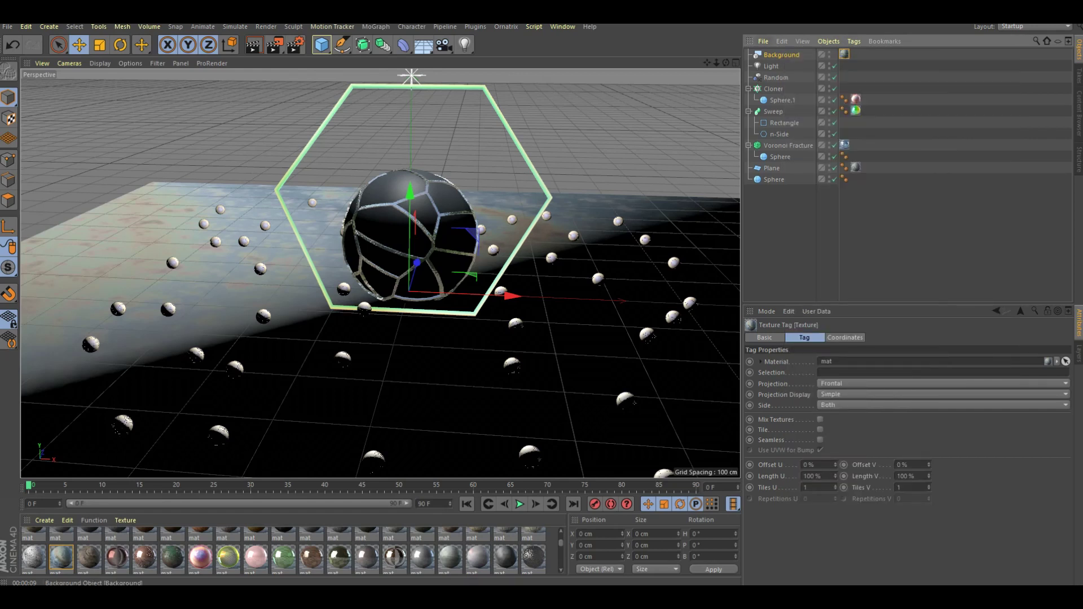
pyautogui.rightClick(773, 54)
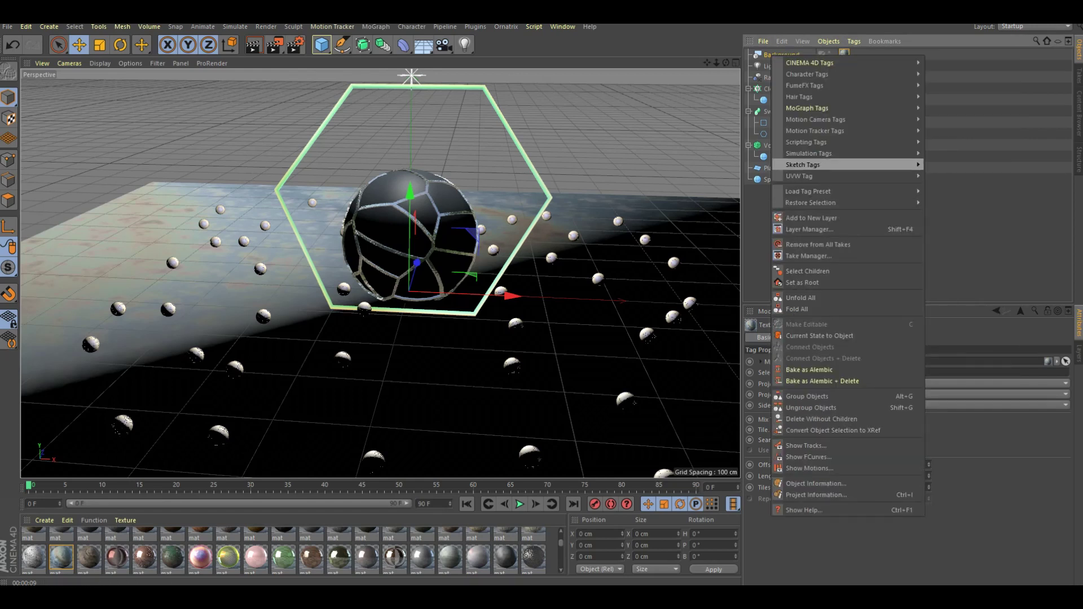
pyautogui.moveTo(810, 63)
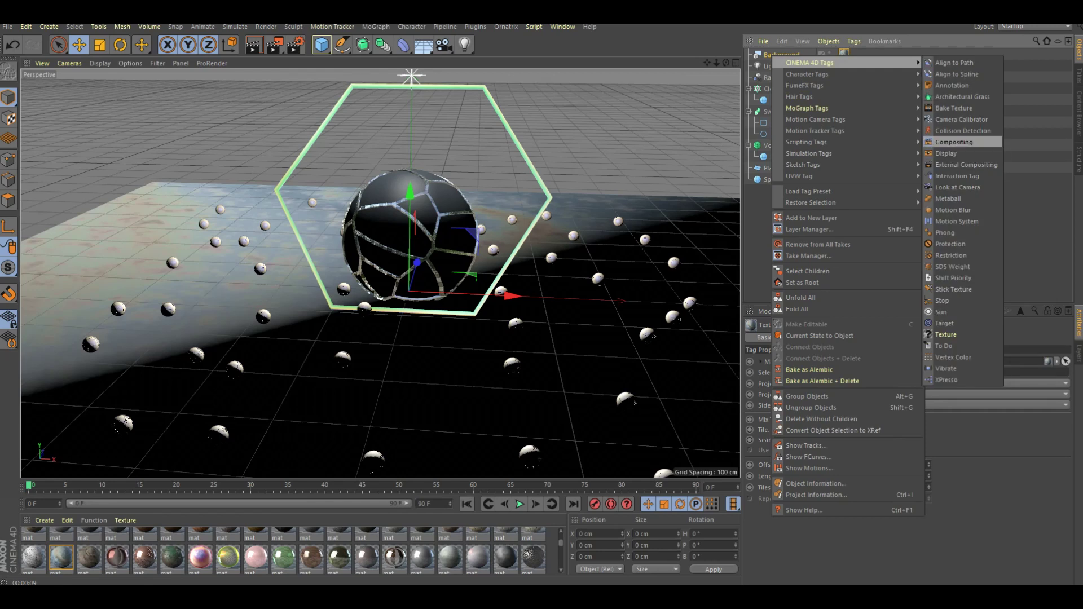
pyautogui.click(953, 142)
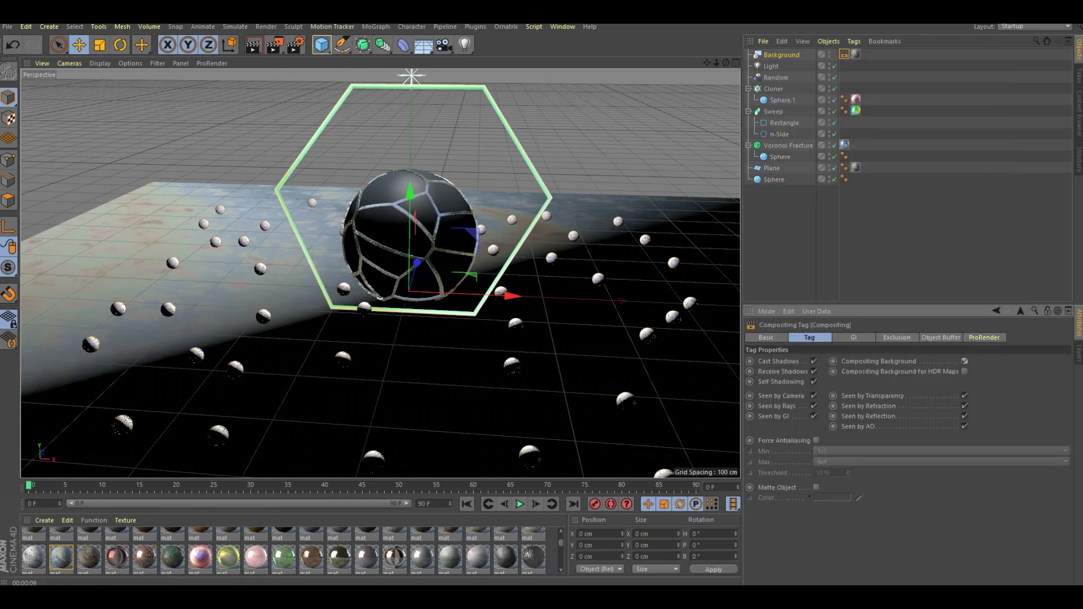
pyautogui.click(254, 45)
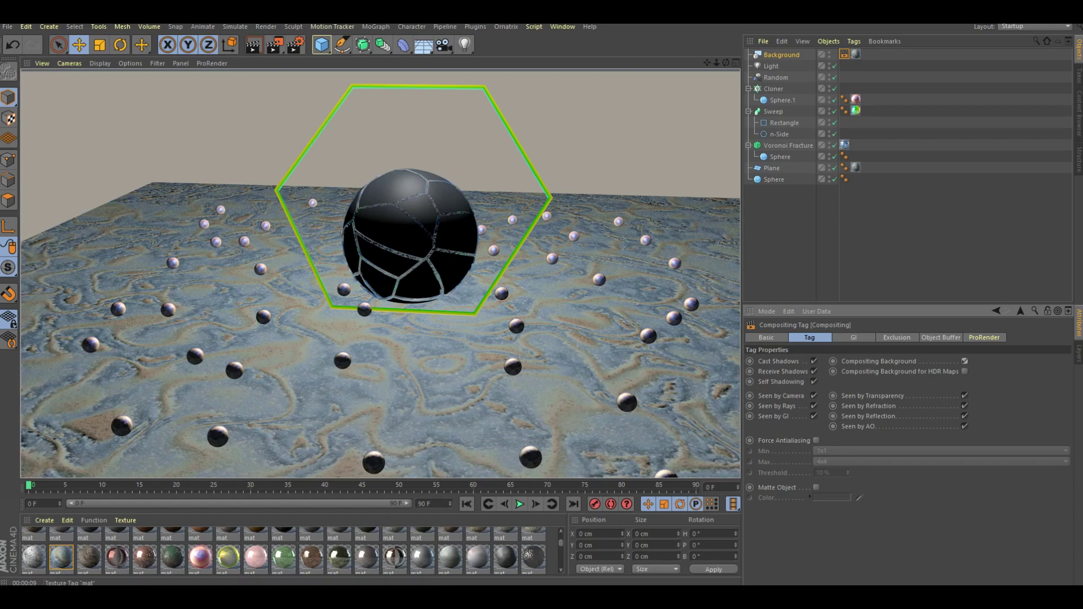
pyautogui.click(855, 53)
pyautogui.press('Delete')
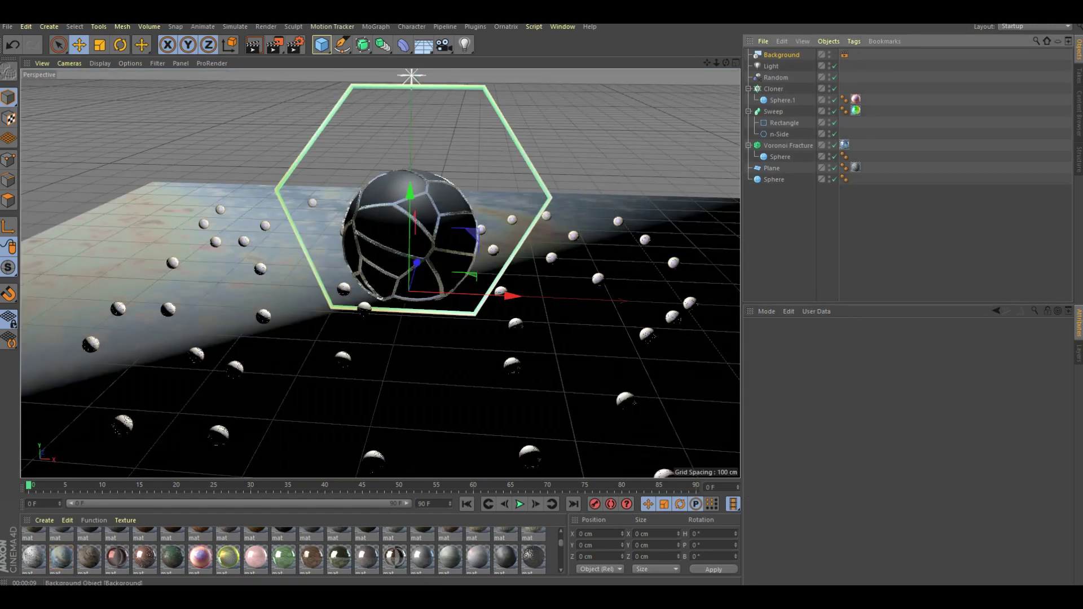
# Step: Replace the floor plane's texture with a new tiled material and preview the render
pyautogui.click(855, 167)
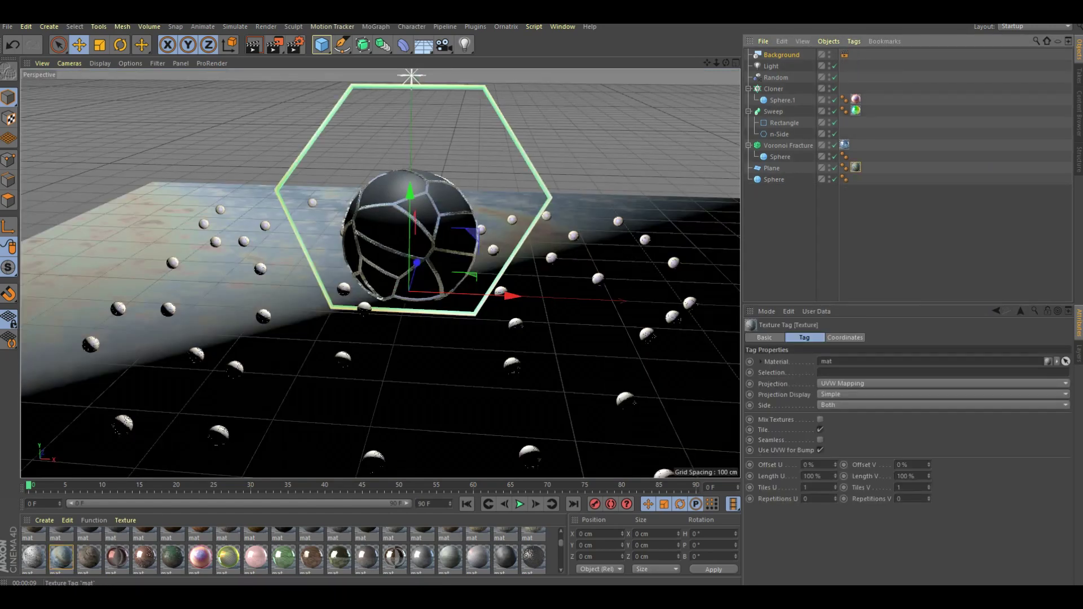
pyautogui.press('Delete')
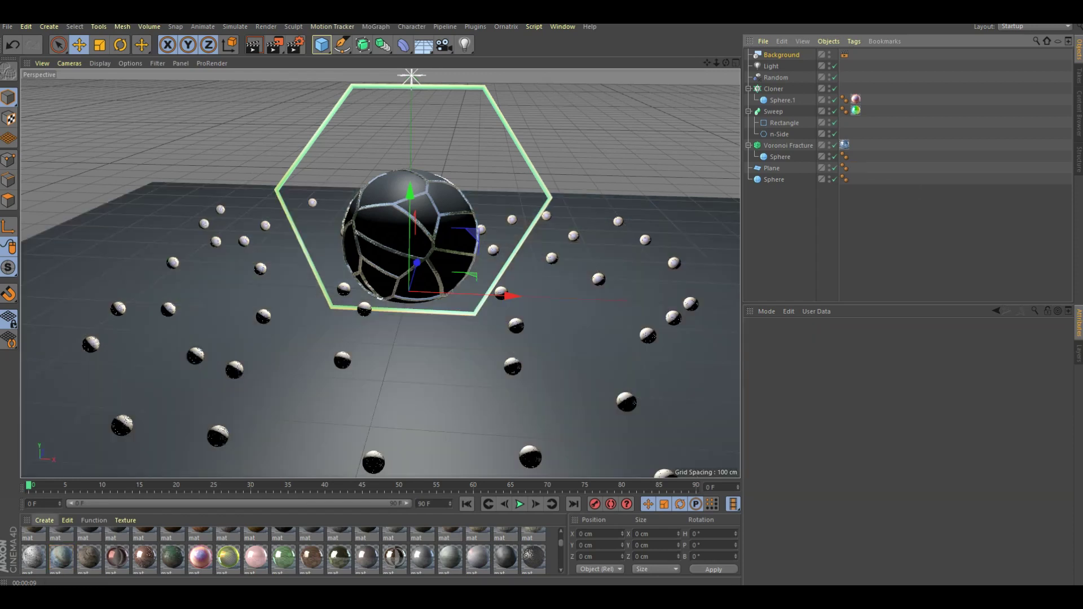
pyautogui.click(44, 520)
pyautogui.click(66, 389)
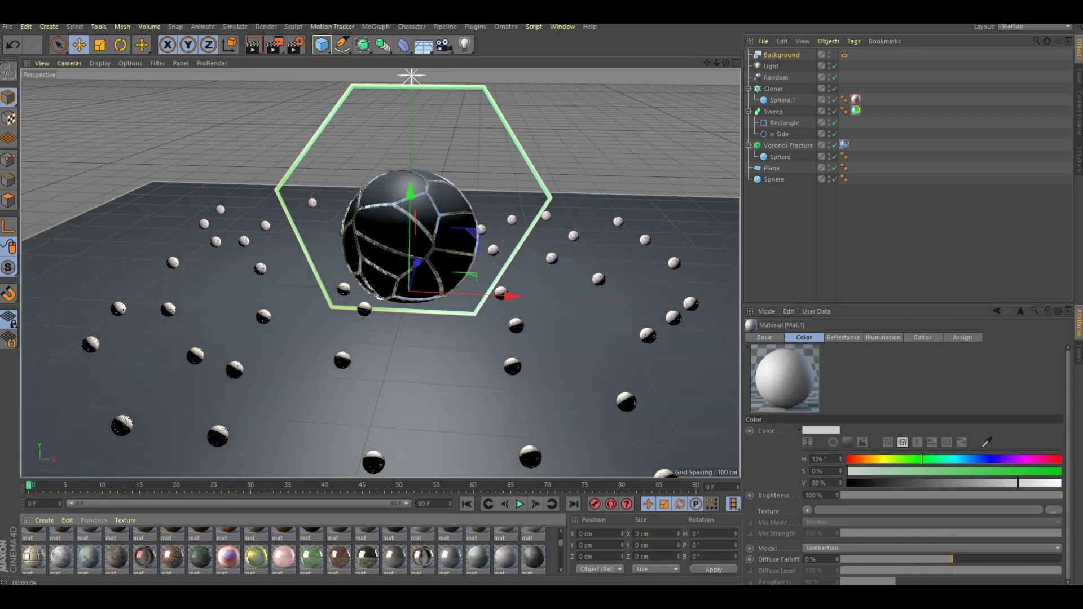
pyautogui.moveTo(34, 556); pyautogui.dragTo(395, 394)
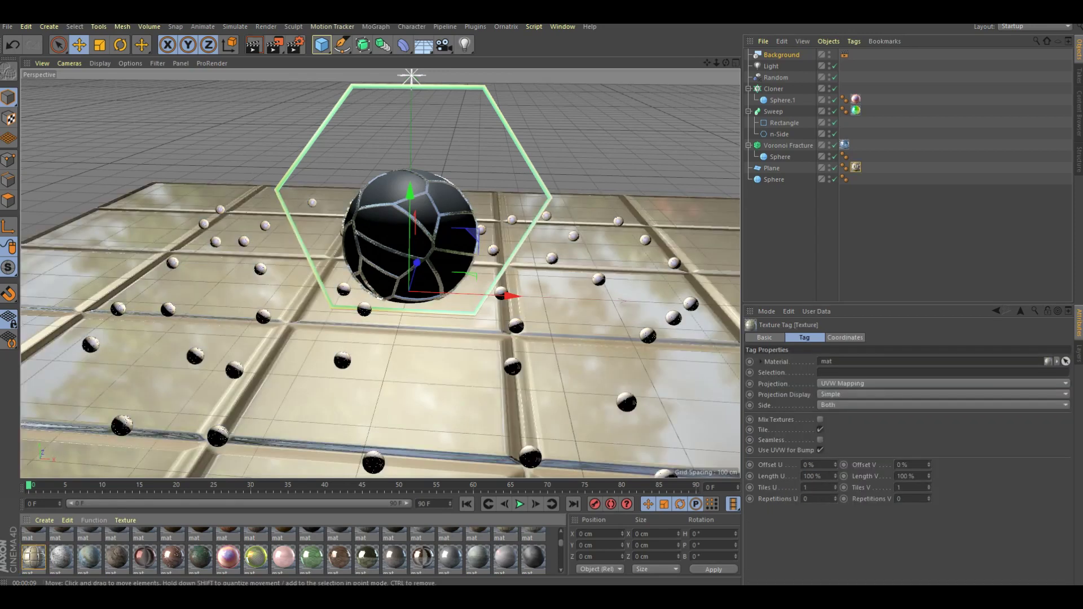
pyautogui.hotkey('ctrl', 'r')
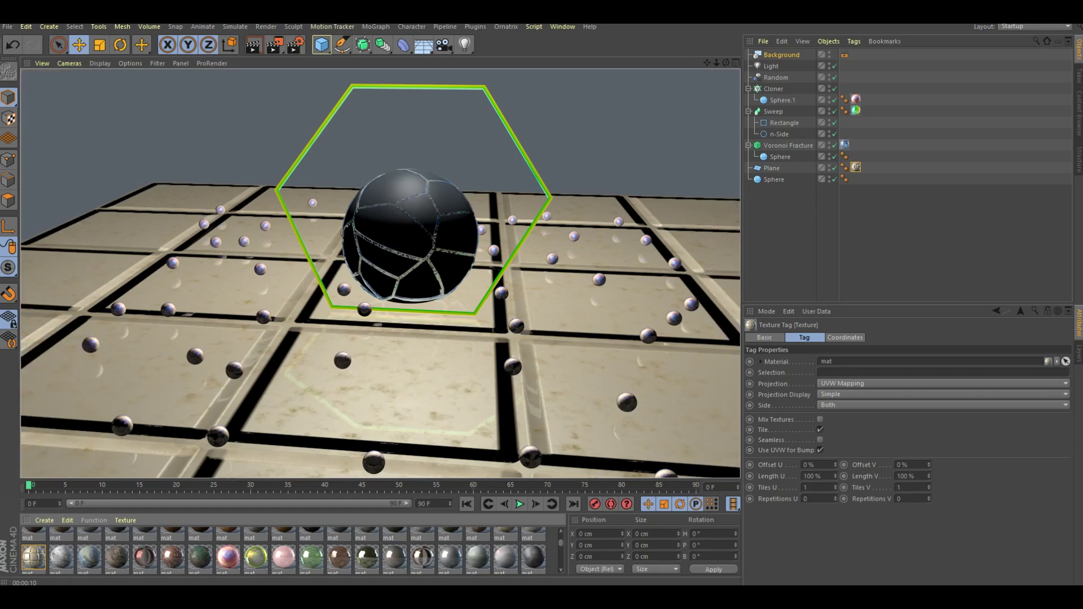
# Step: Apply the pink material to both the floor plane and the Background object
pyautogui.moveTo(284, 556); pyautogui.dragTo(856, 167)
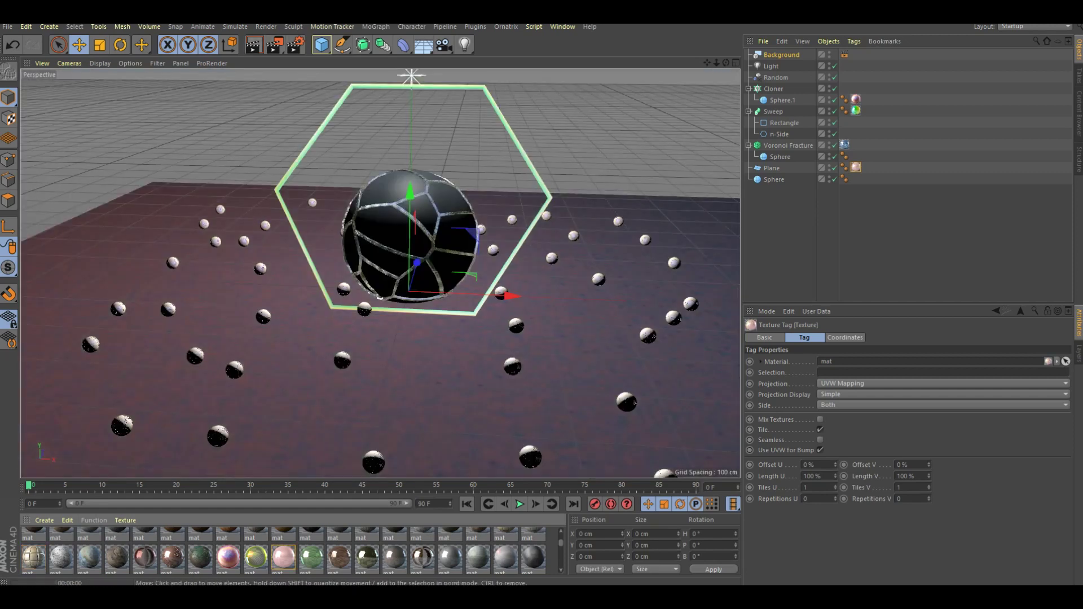
pyautogui.click(253, 44)
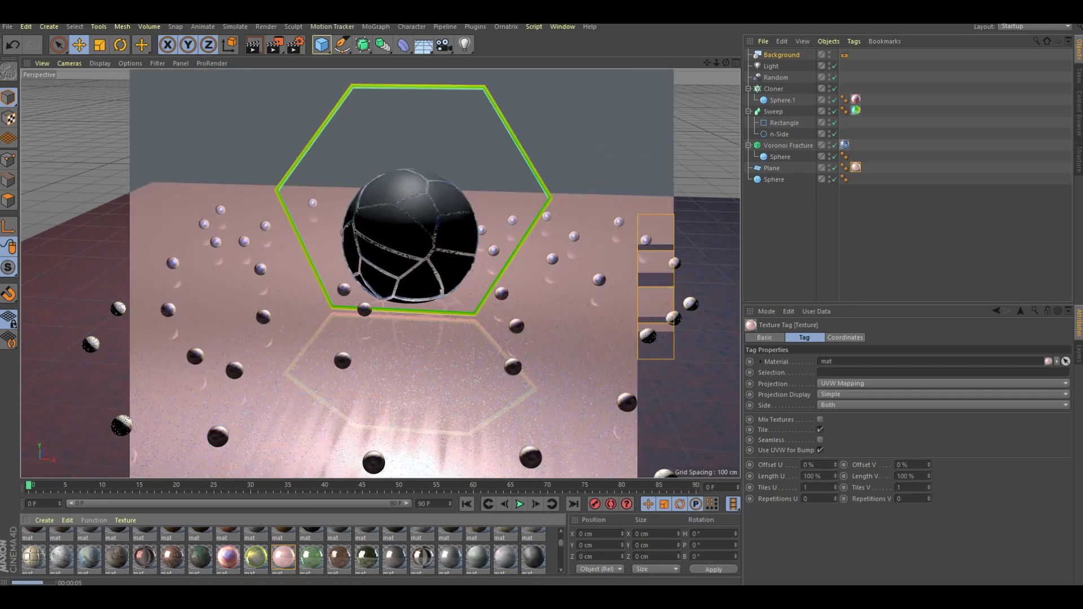
pyautogui.moveTo(283, 556); pyautogui.dragTo(781, 54)
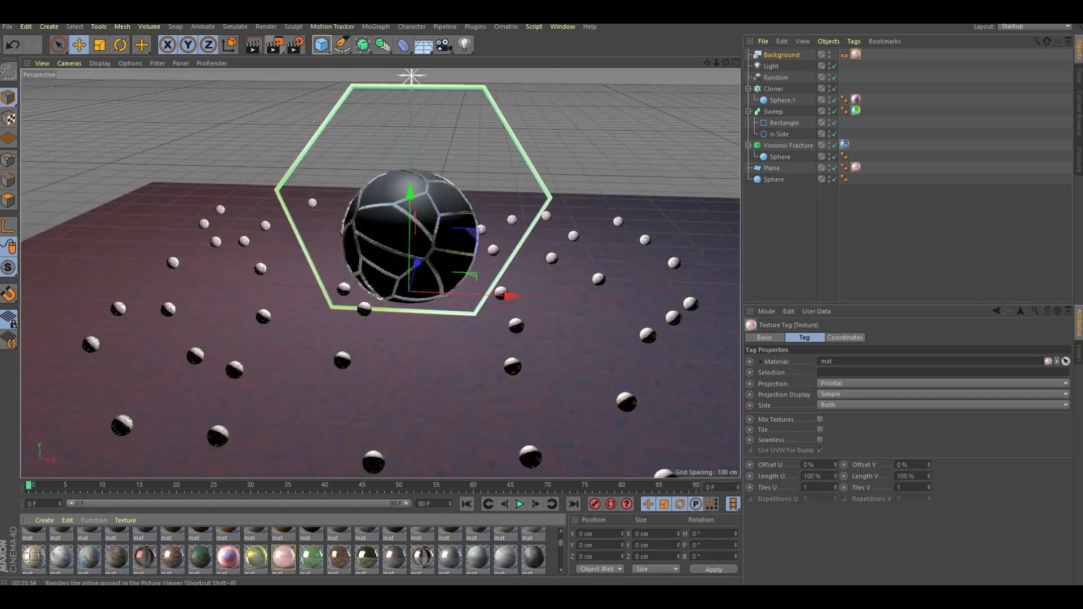
# Step: Render previews of the pink scene and the hexagon frame's new dark material
pyautogui.click(253, 45)
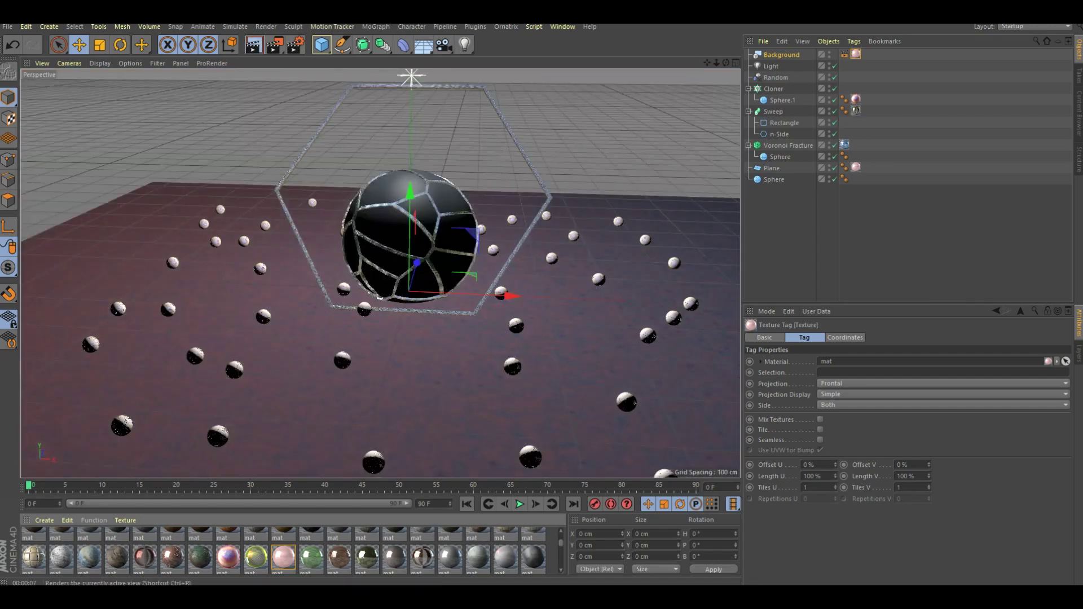
pyautogui.click(254, 44)
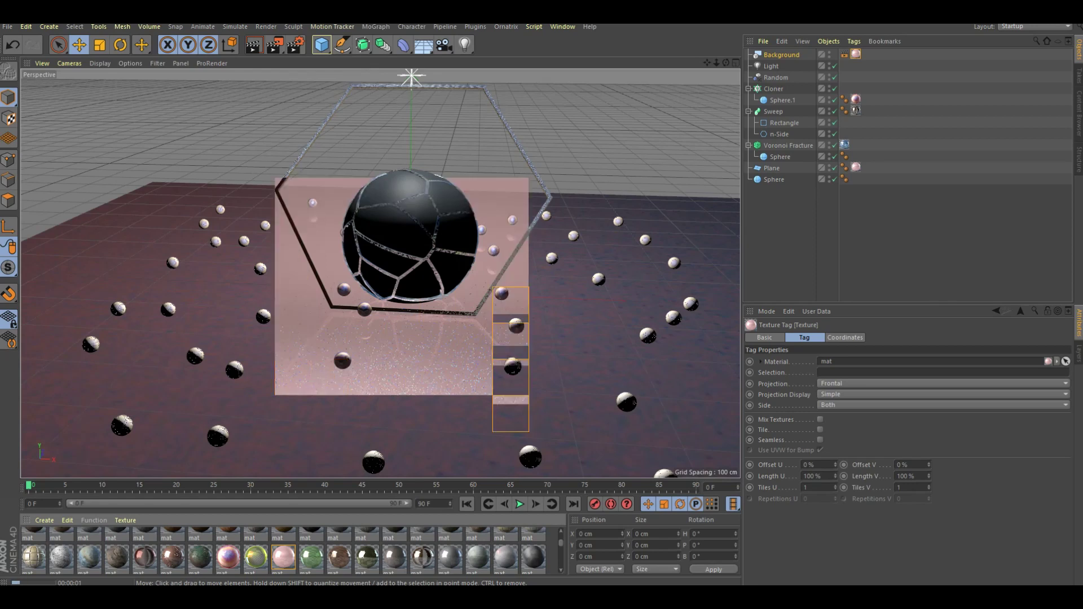